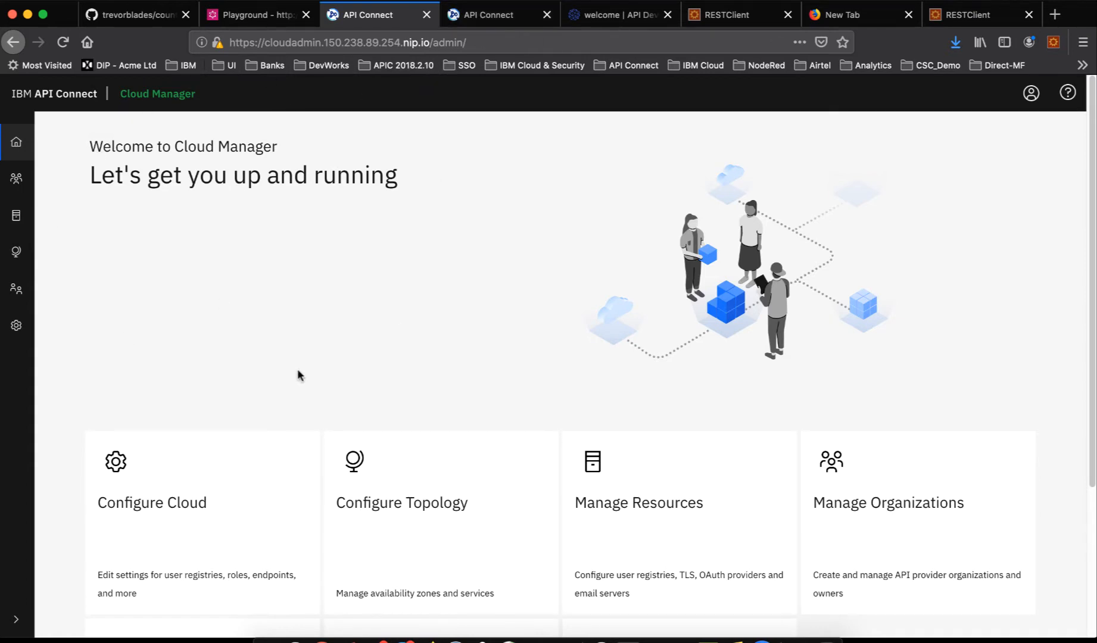
Examine the topology's availability zone services and the list of provider organizations in Cloud Manager
left_click(17, 261)
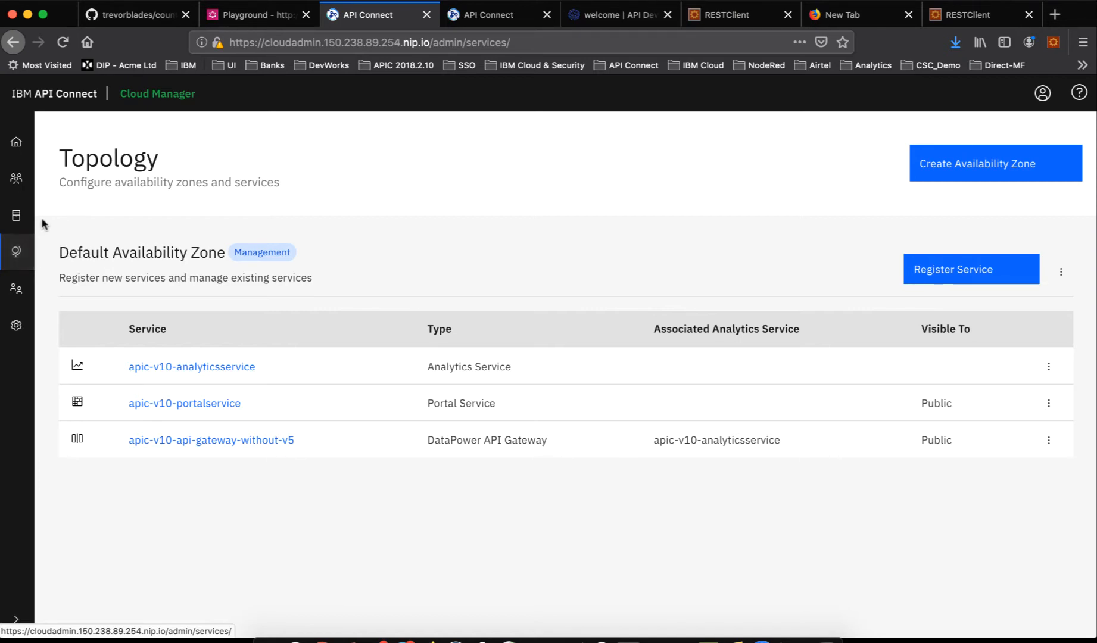
left_click(25, 185)
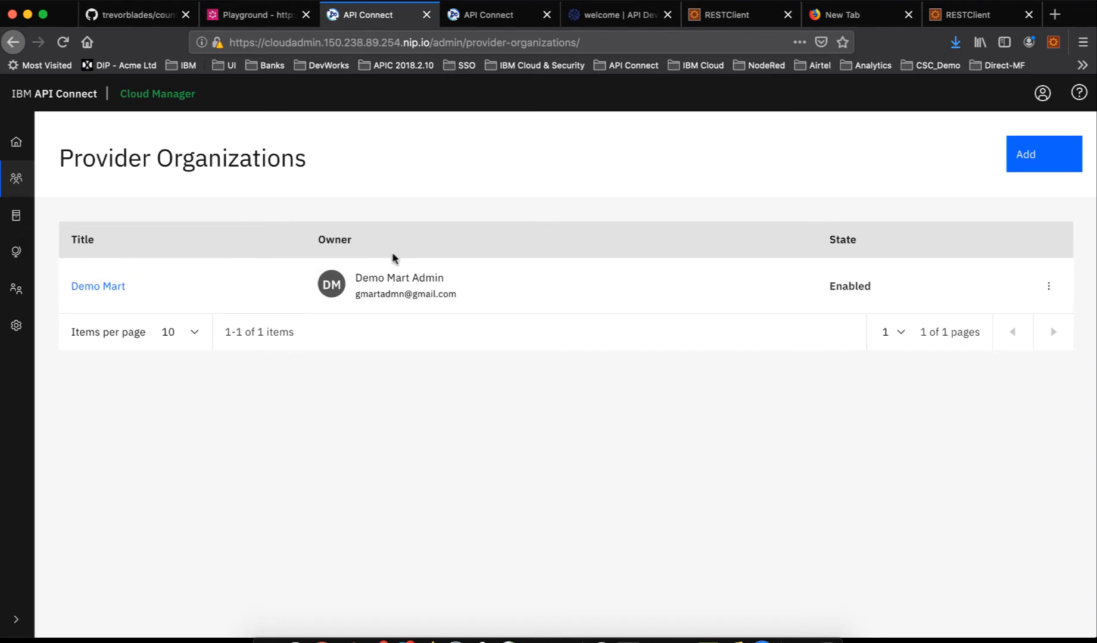
Switch to API Manager and examine the API Connect Toolkit download options, especially the CLI + LoopBack + API Designer package
left_click(510, 15)
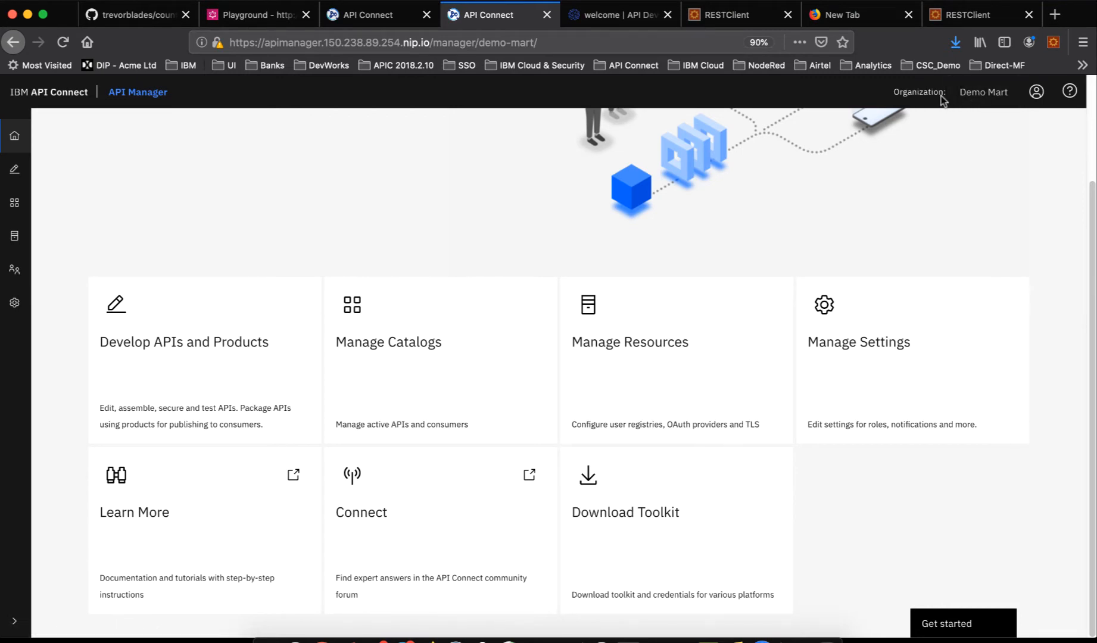
scroll(576, 277, "up", 3)
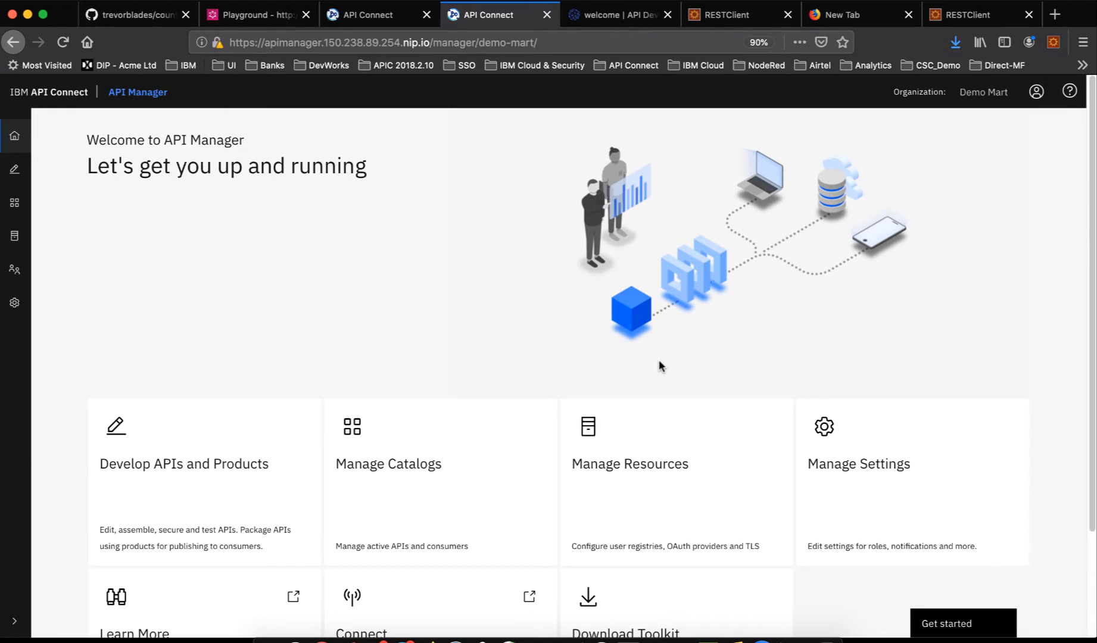
scroll(660, 365, "down", 3)
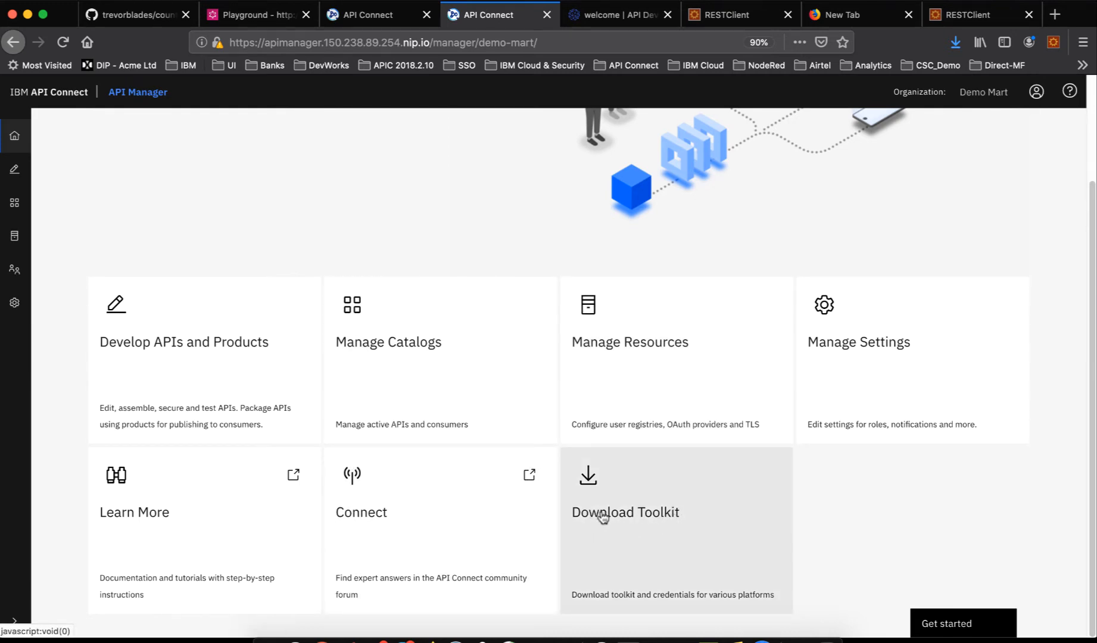
left_click(754, 511)
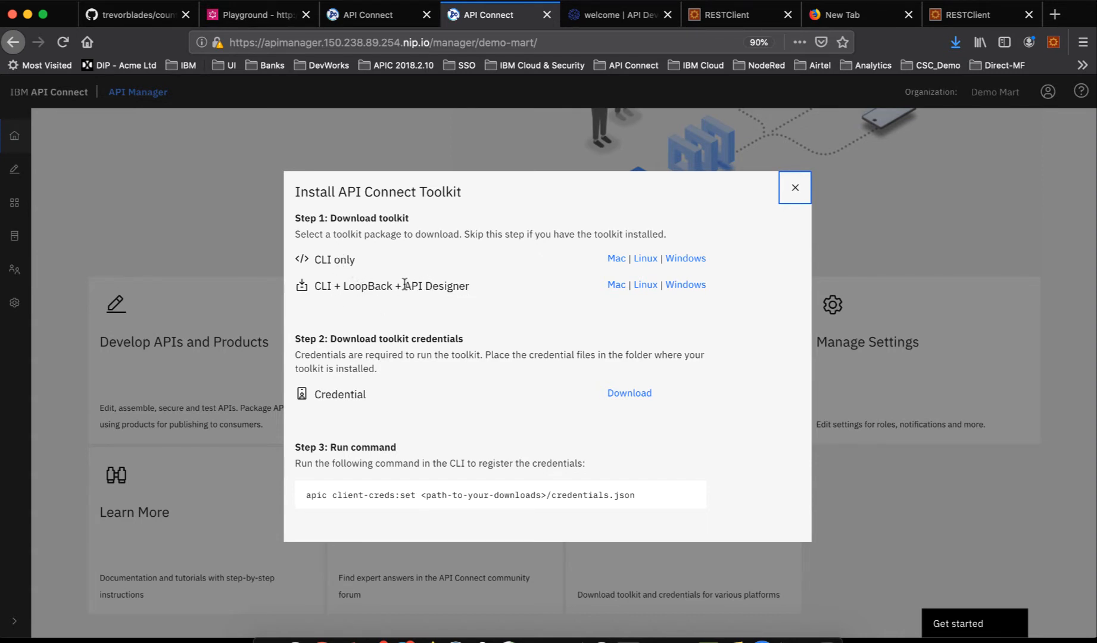
left_click_drag(404, 285, 474, 286)
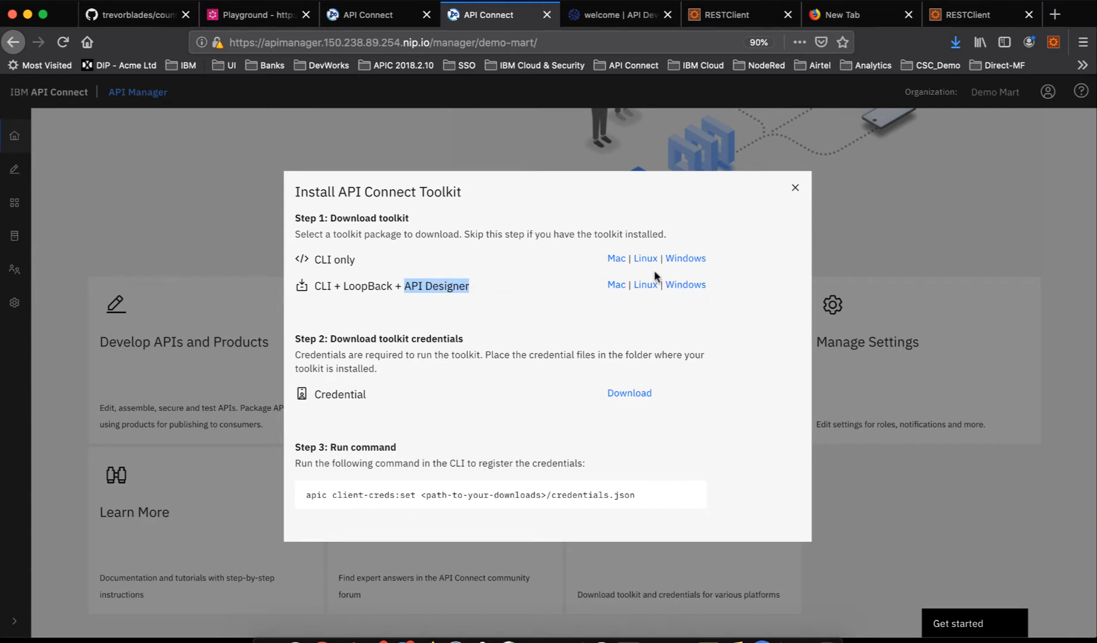
left_click(533, 287)
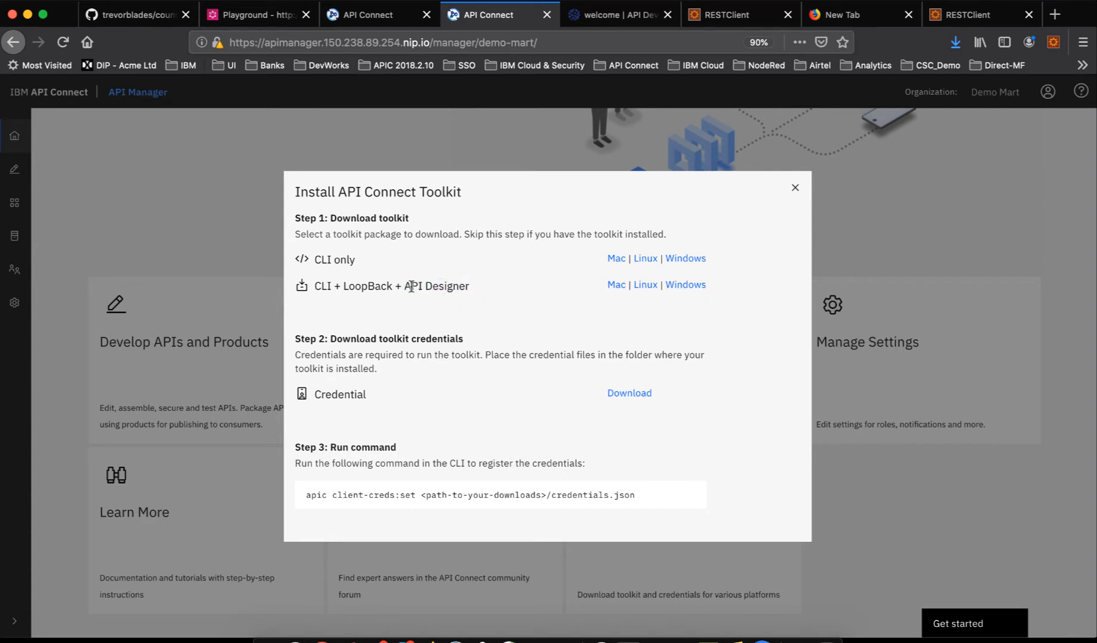
left_click_drag(406, 285, 521, 289)
left_click(521, 290)
left_click_drag(405, 285, 483, 290)
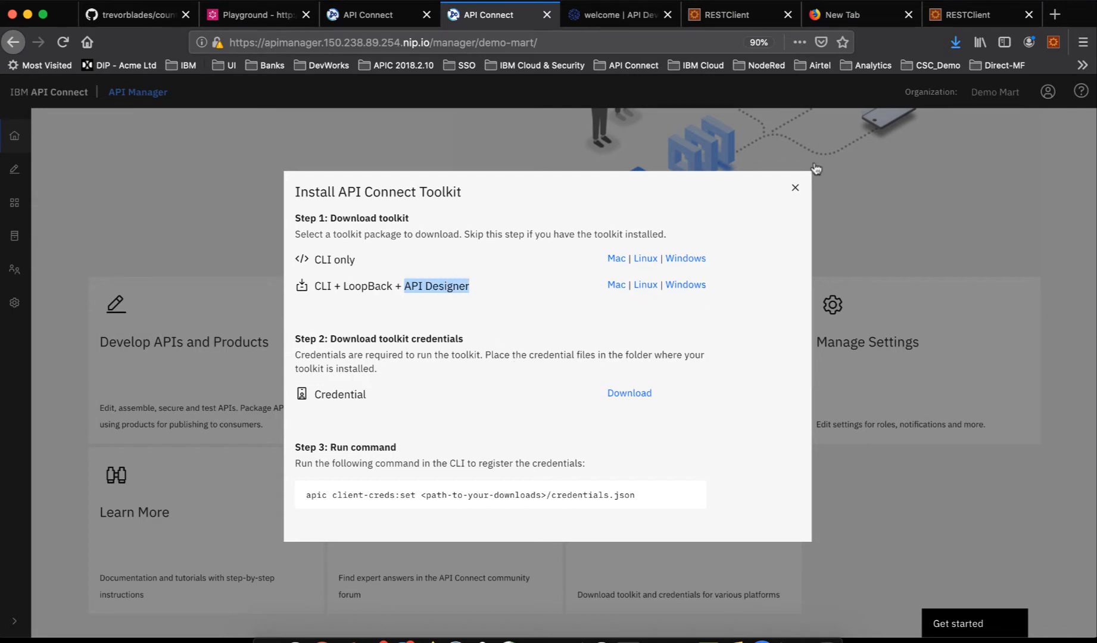
left_click(795, 188)
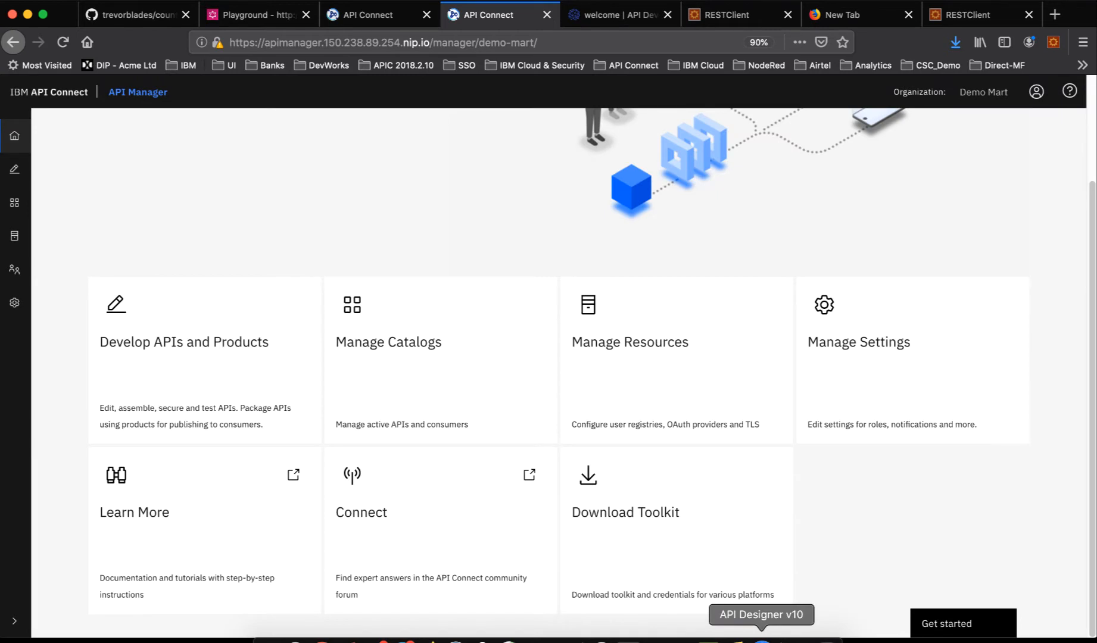
Launch API Designer v10 and open the workspace folder in apic-v10.0.0.0 as its directory
left_click(762, 641)
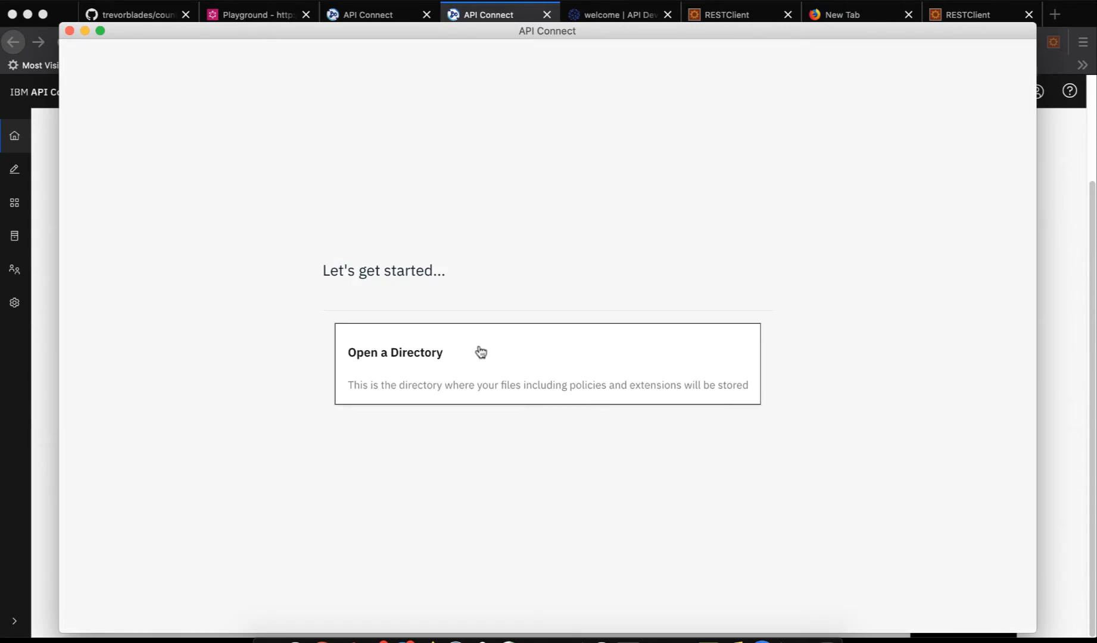
left_click(481, 353)
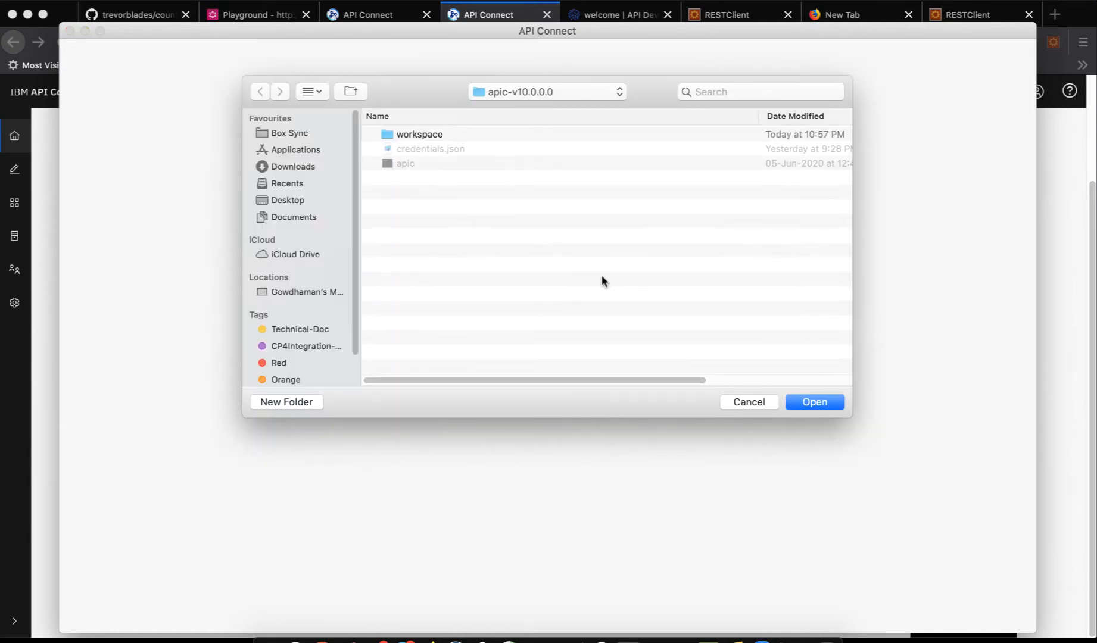
left_click(429, 135)
left_click(826, 402)
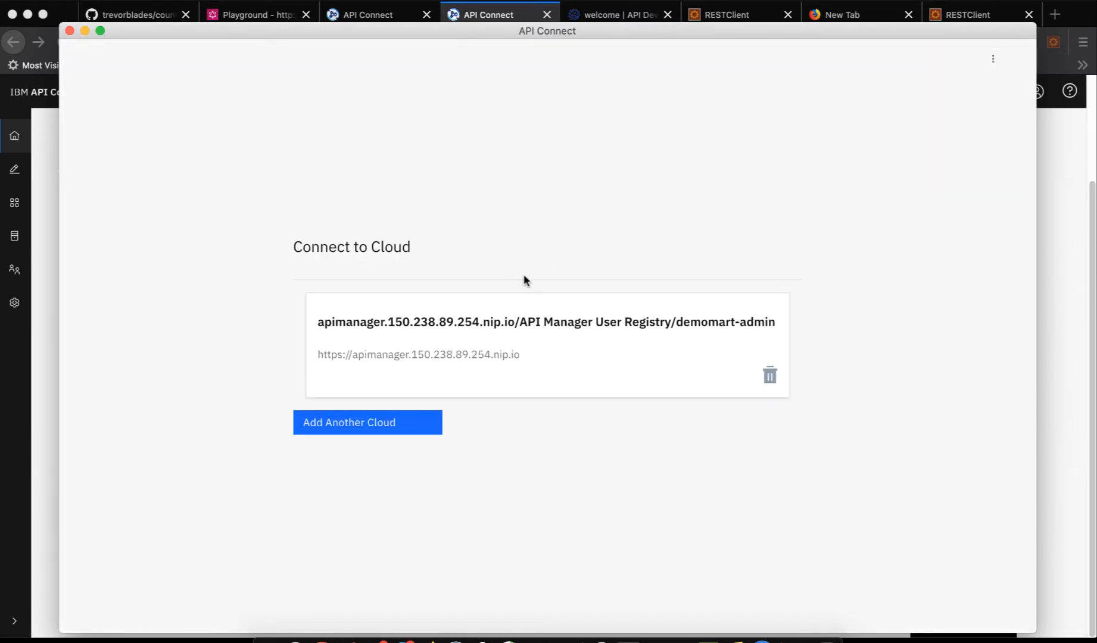
Choose to work offline instead of connecting to a cloud, and maximize the API Designer window
left_click(364, 429)
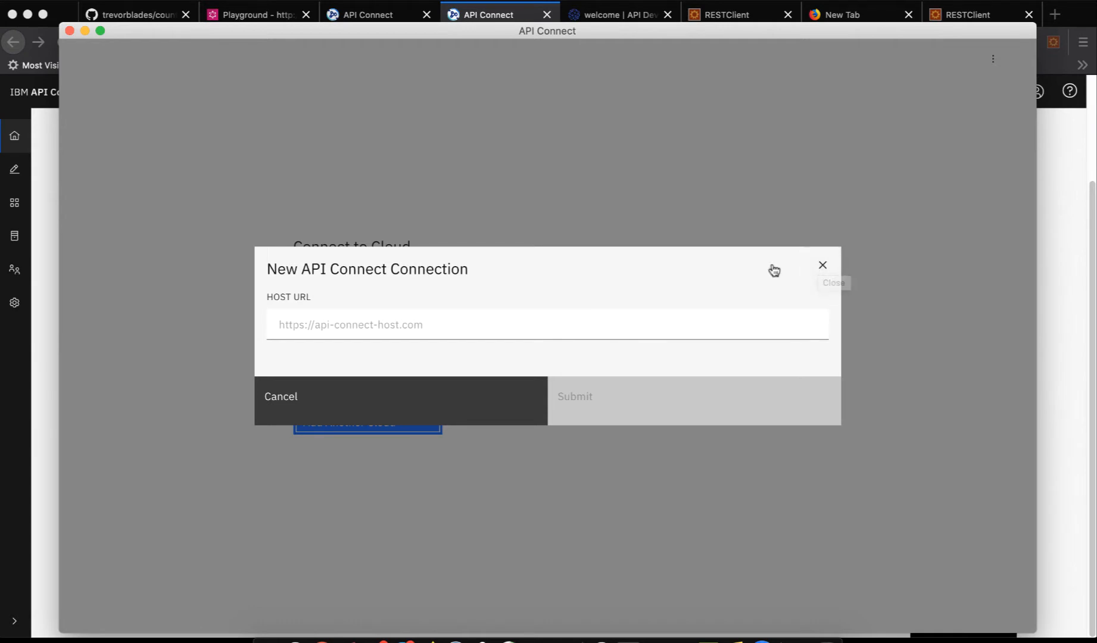
left_click(825, 268)
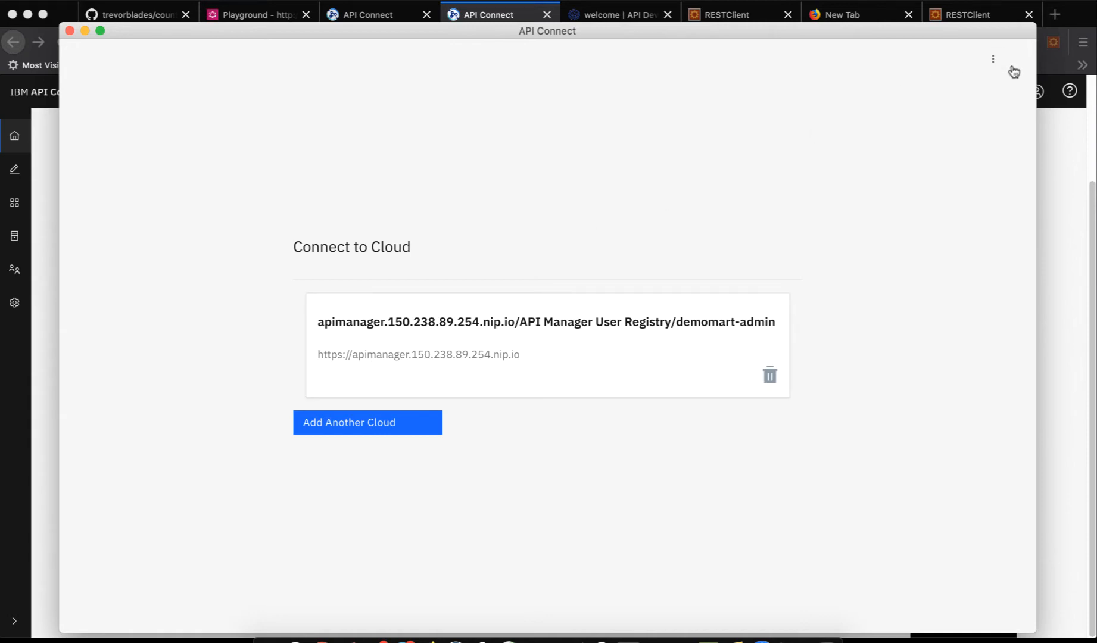
left_click(994, 60)
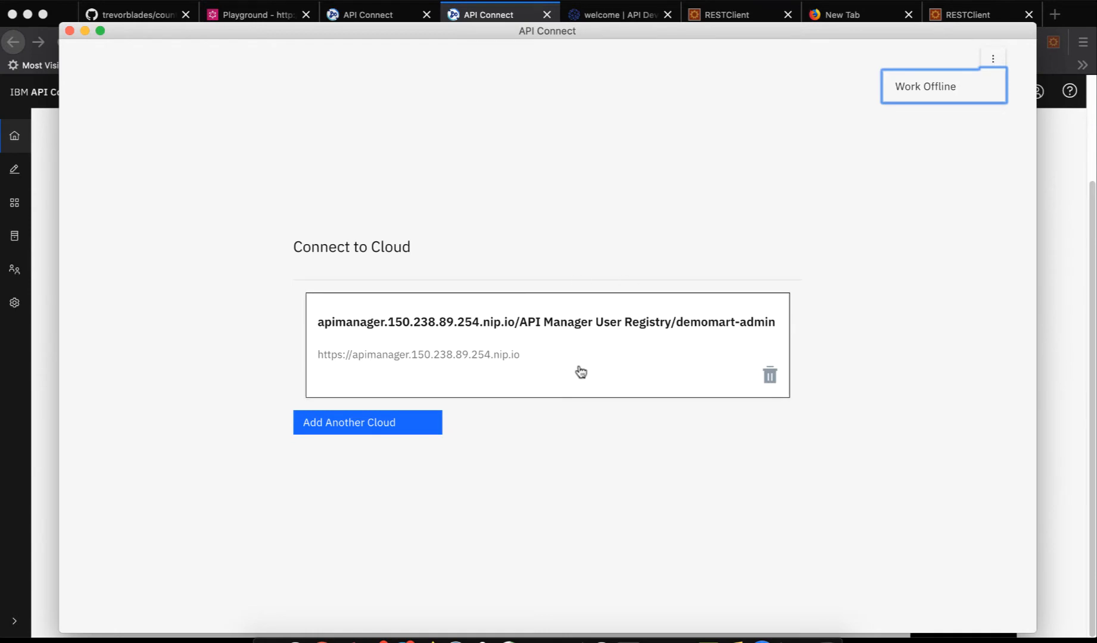
left_click(922, 86)
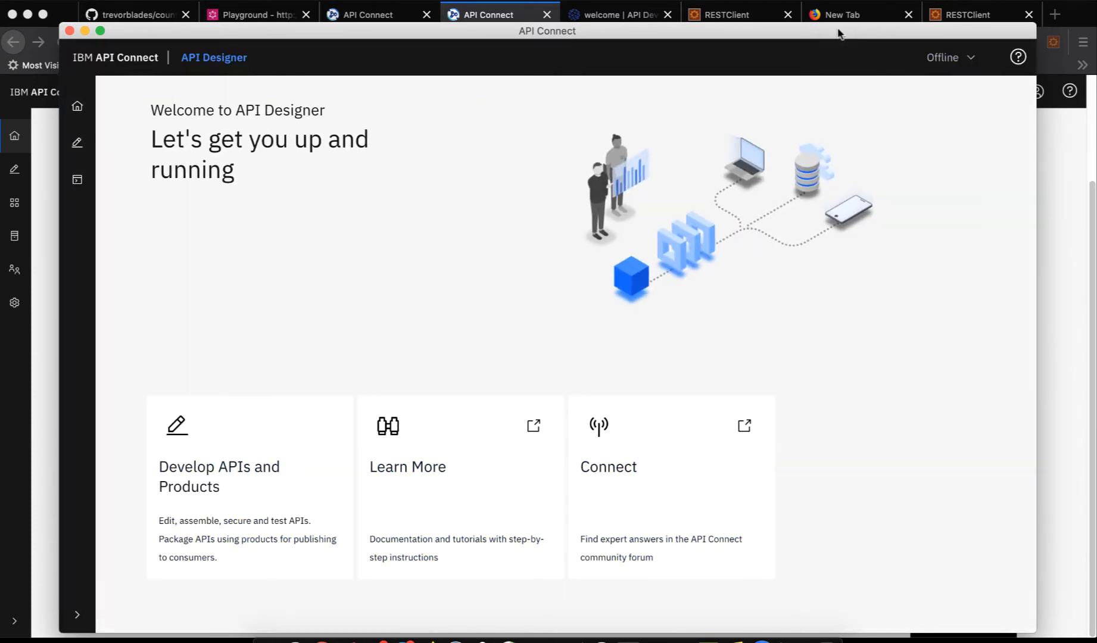
double_click(371, 32)
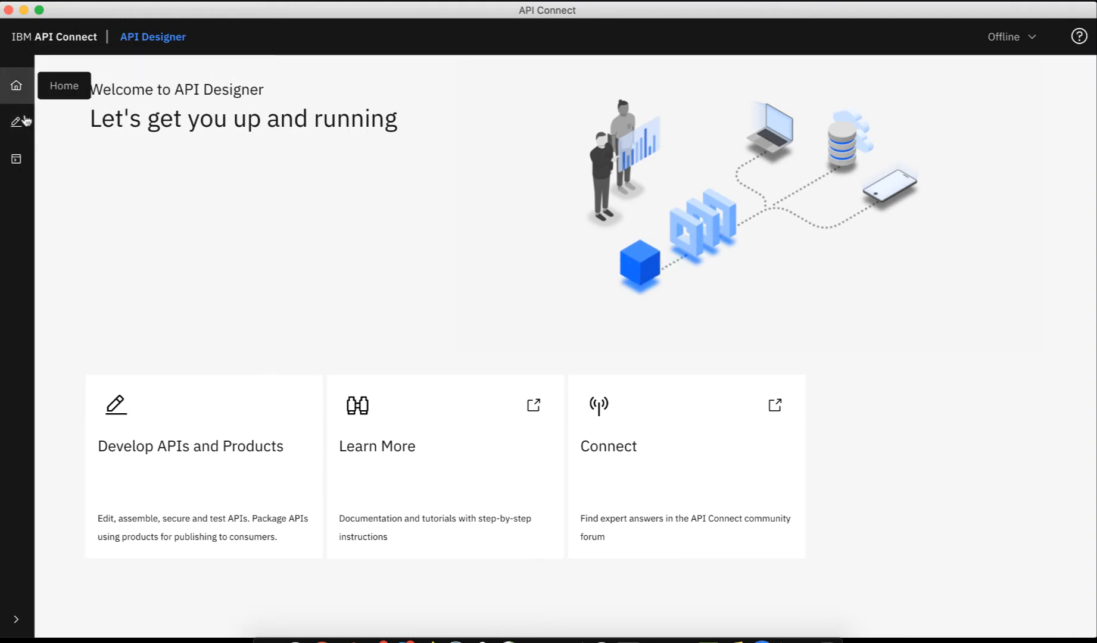
Start a new API of the type From existing GraphQL service (GraphQL proxy)
left_click(24, 122)
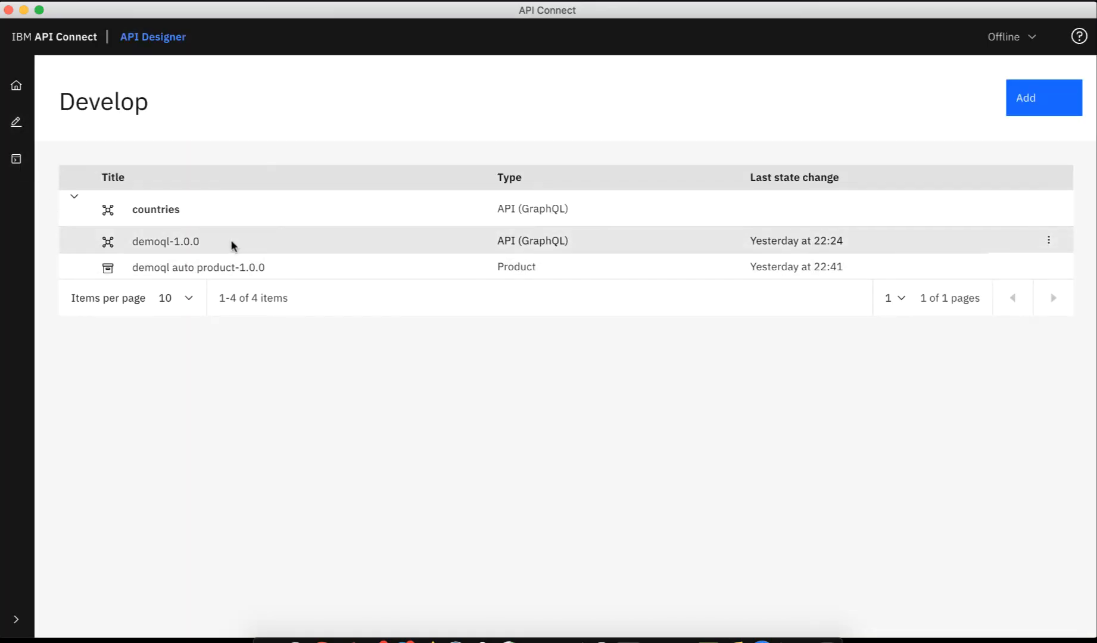
left_click(1048, 102)
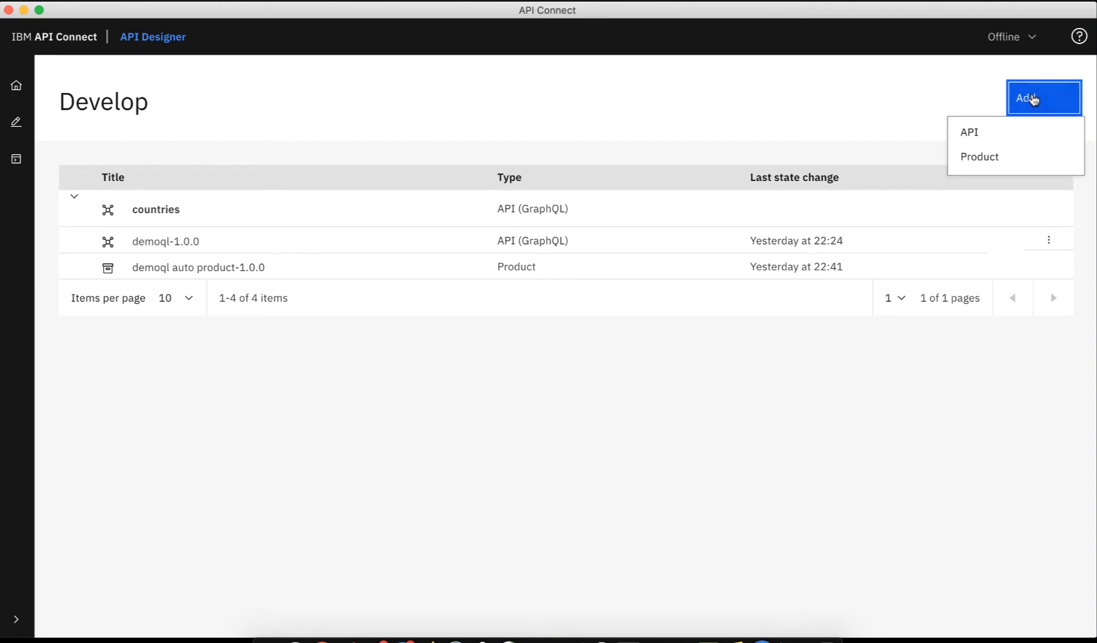
left_click(982, 135)
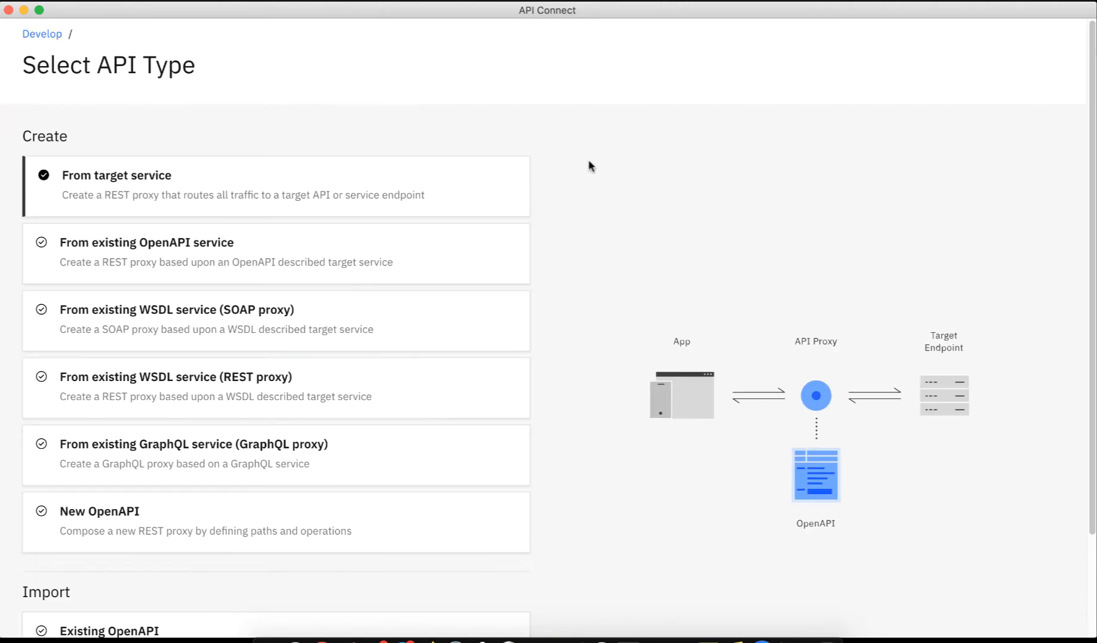
scroll(376, 411, "down", 3)
left_click(366, 348)
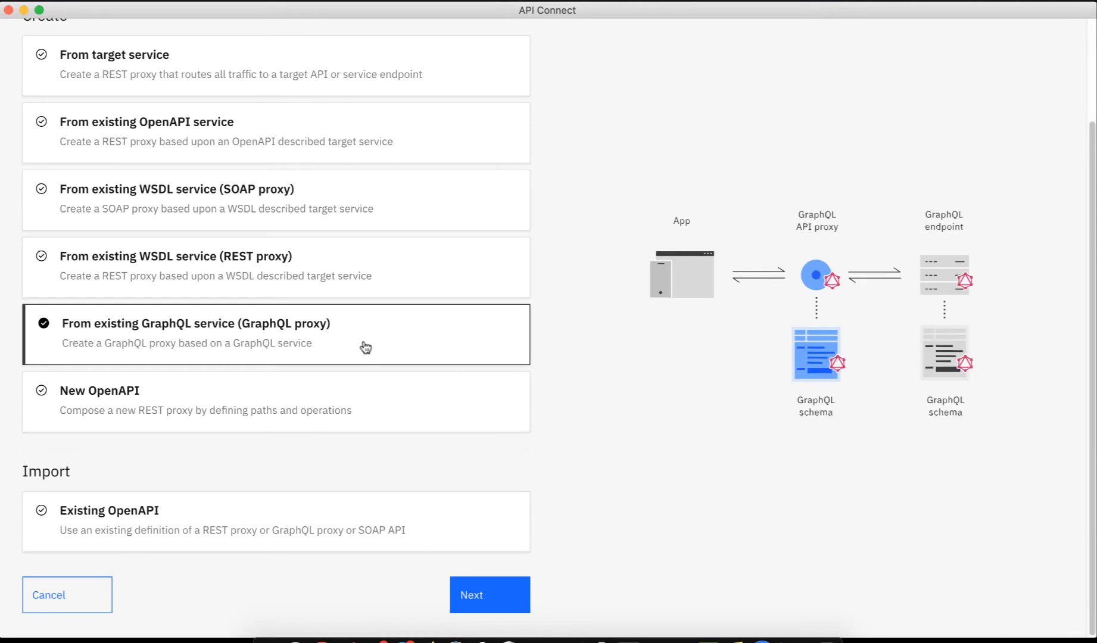
left_click(485, 595)
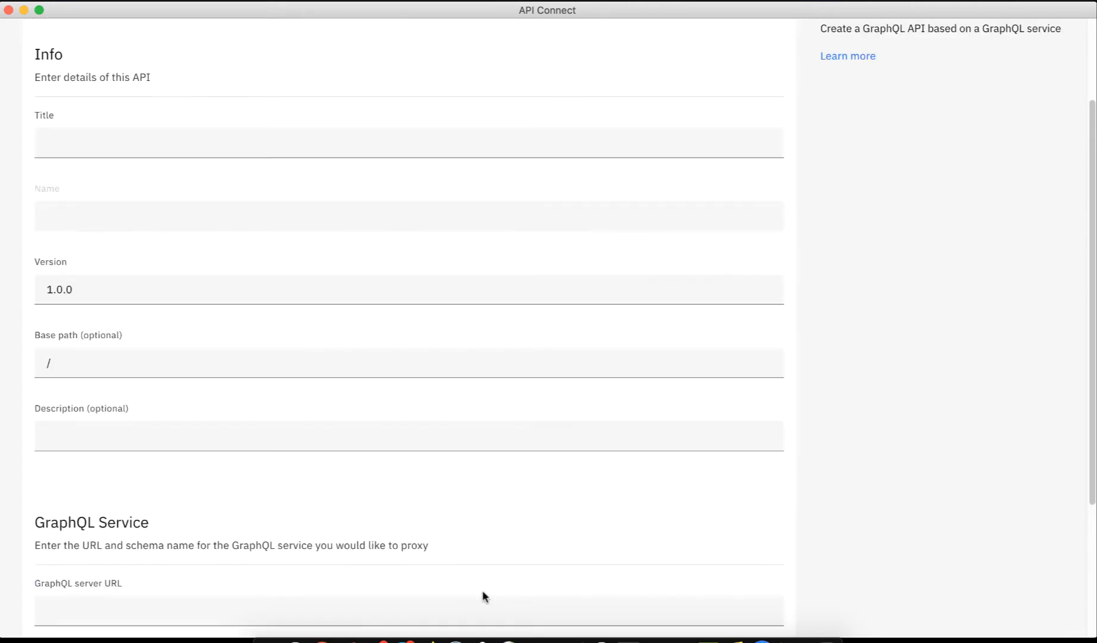
Look through the Info and GraphQL Service fields of the new GraphQL proxy form, ending at the GraphQL server URL
scroll(630, 416, "down", 3)
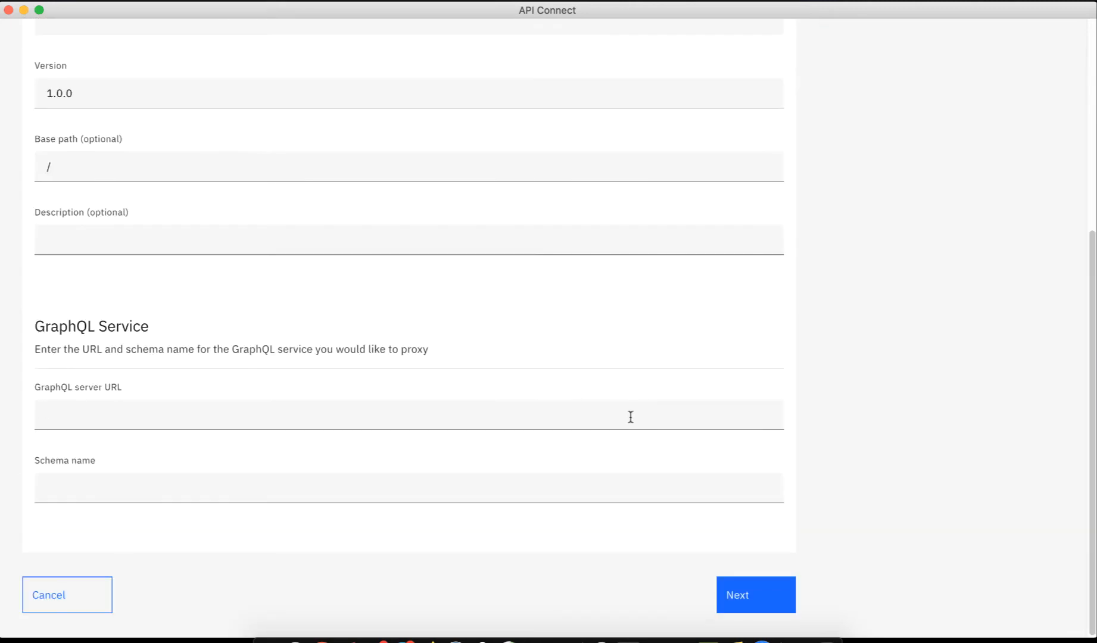
scroll(630, 416, "up", 5)
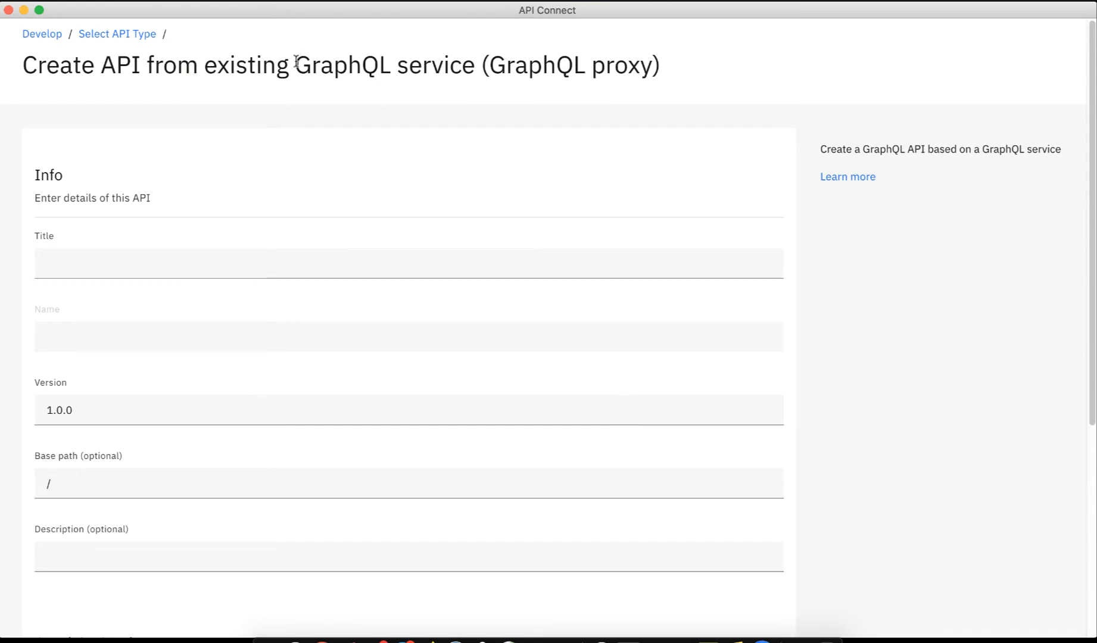
left_click_drag(296, 62, 424, 59)
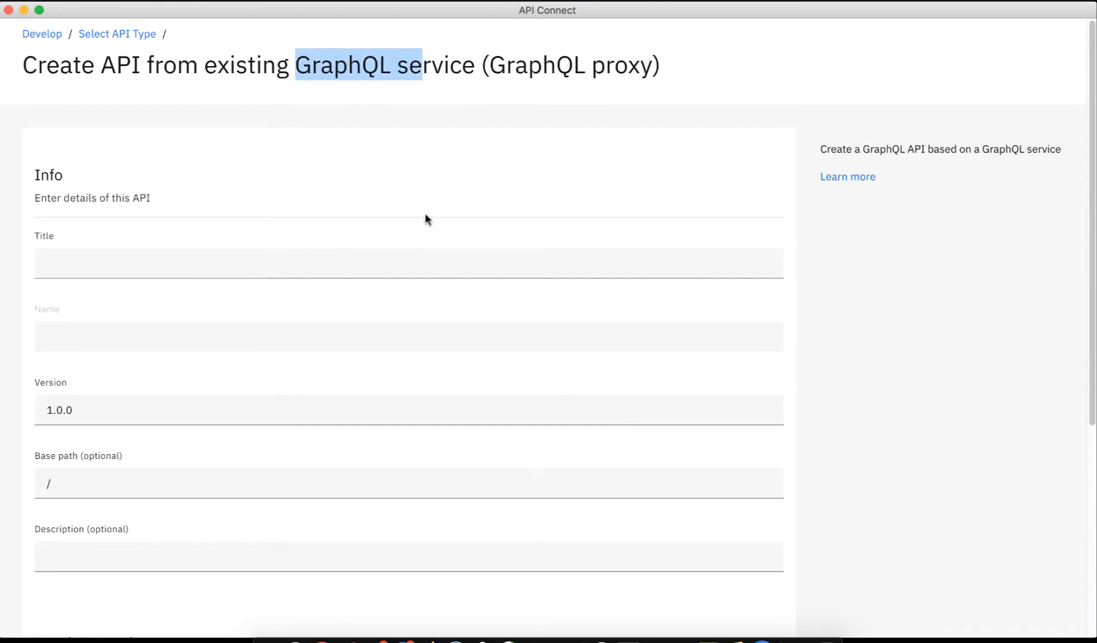
scroll(426, 222, "down", 5)
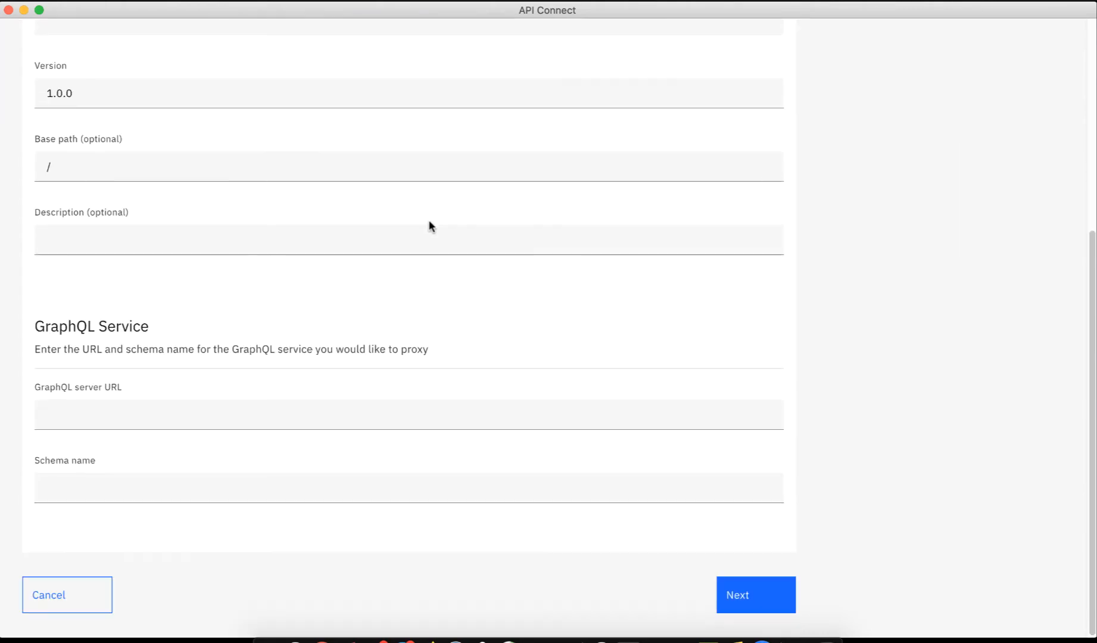
left_click(121, 415)
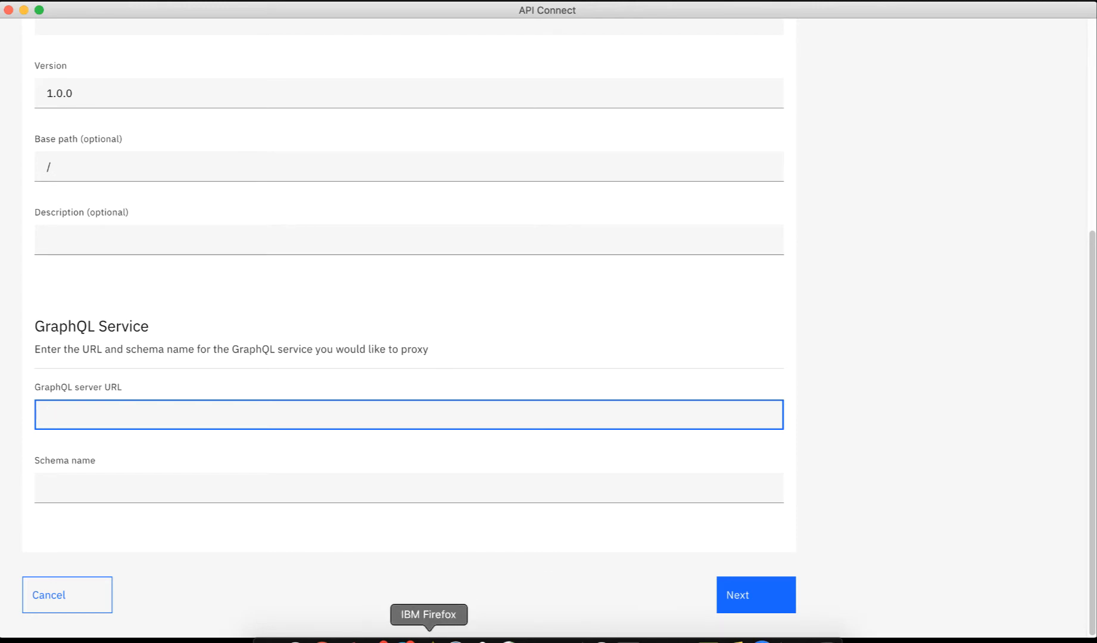
Switch to Firefox and examine the GitHub countries repository and its Countries GraphQL API readme
left_click(429, 640)
left_click(130, 14)
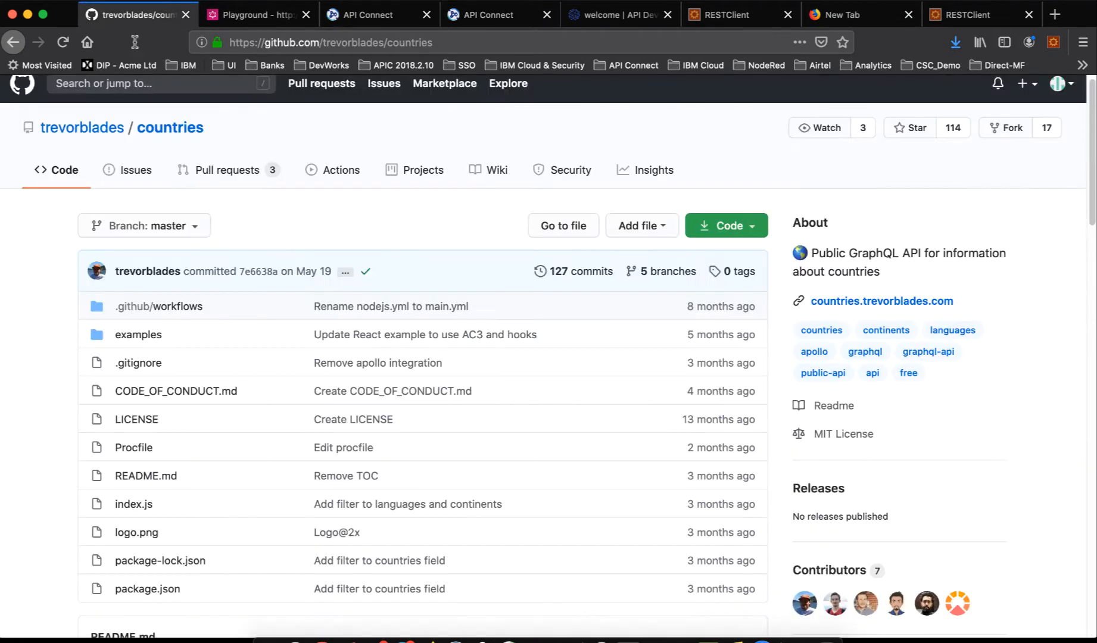
mouse_move(76, 137)
scroll(432, 223, "down", 5)
scroll(433, 229, "down", 2)
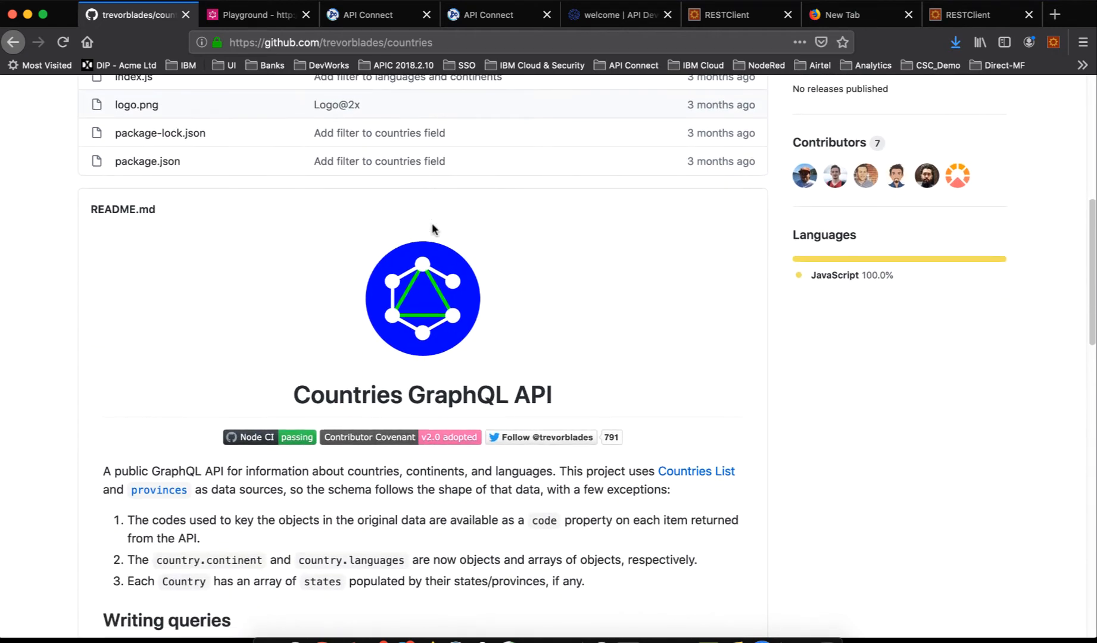
scroll(433, 227, "up", 7)
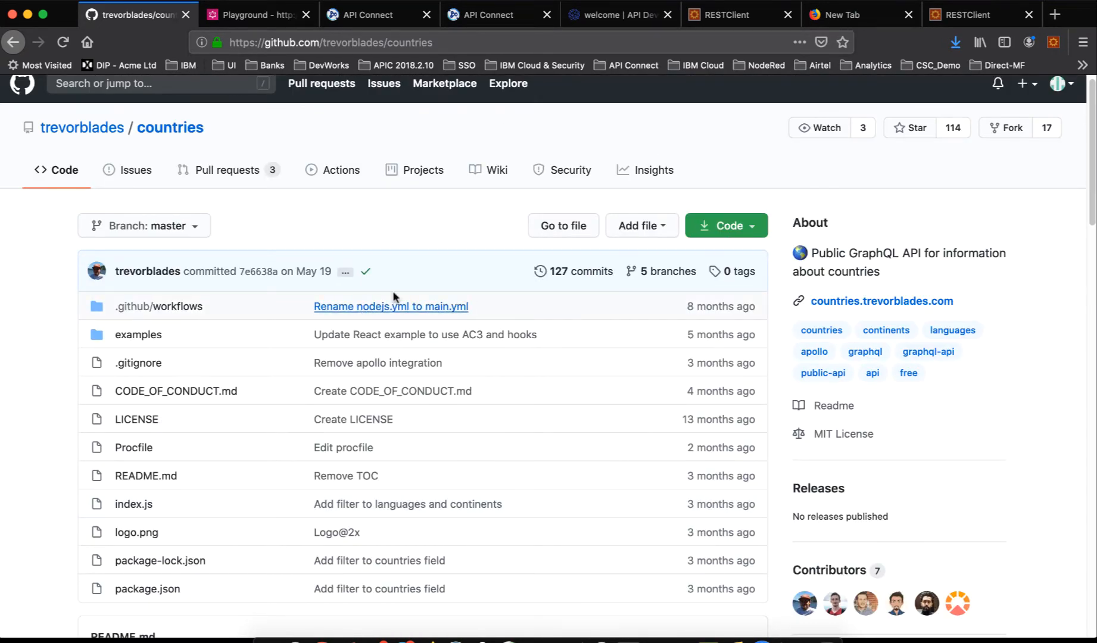
Switch to the terminal and start the countries GraphQL server with yarn start
left_click(655, 640)
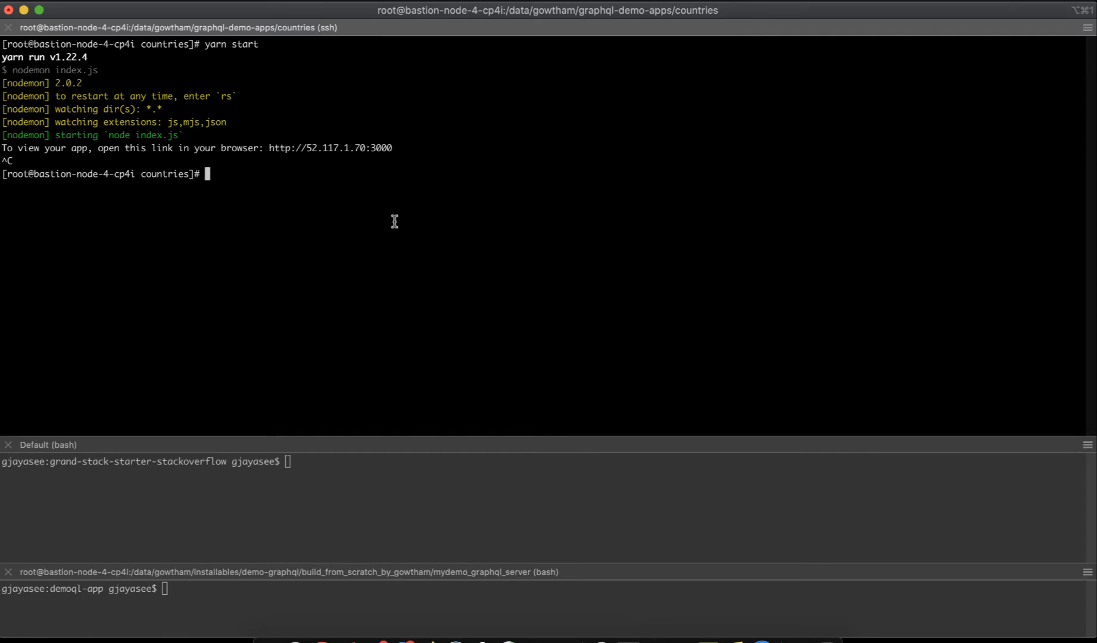
key("Up")
key("BackSpace")
key("BackSpace")
key("BackSpace")
type("yarn start")
key("Return")
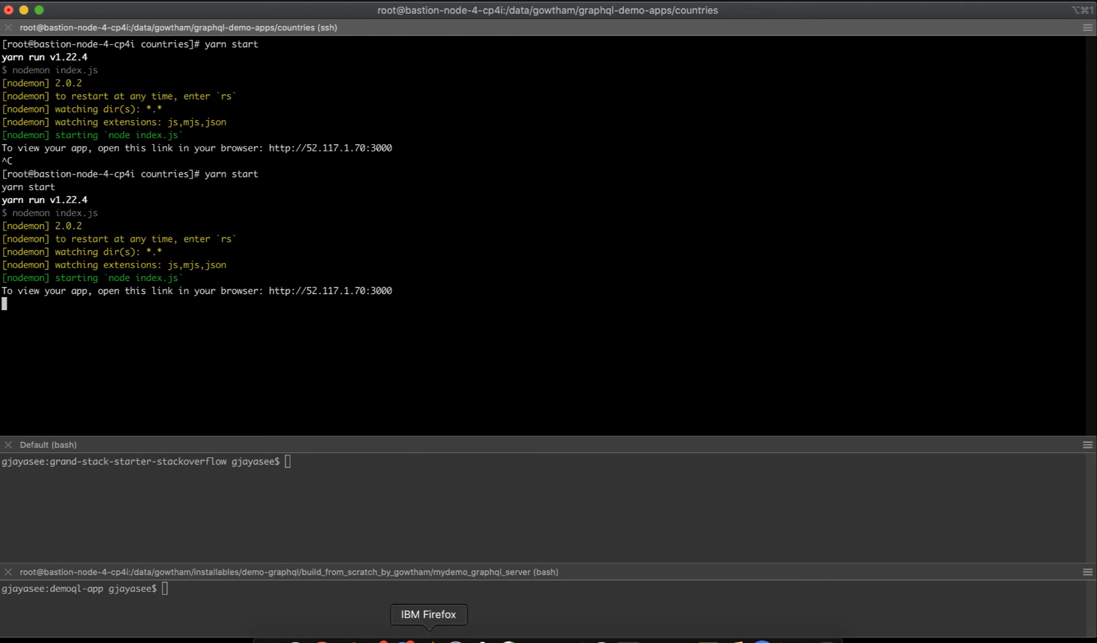
Switch to the GraphQL Playground in Firefox and run the saved List Continents and List Countries In a Contient queries
left_click(429, 640)
left_click(258, 20)
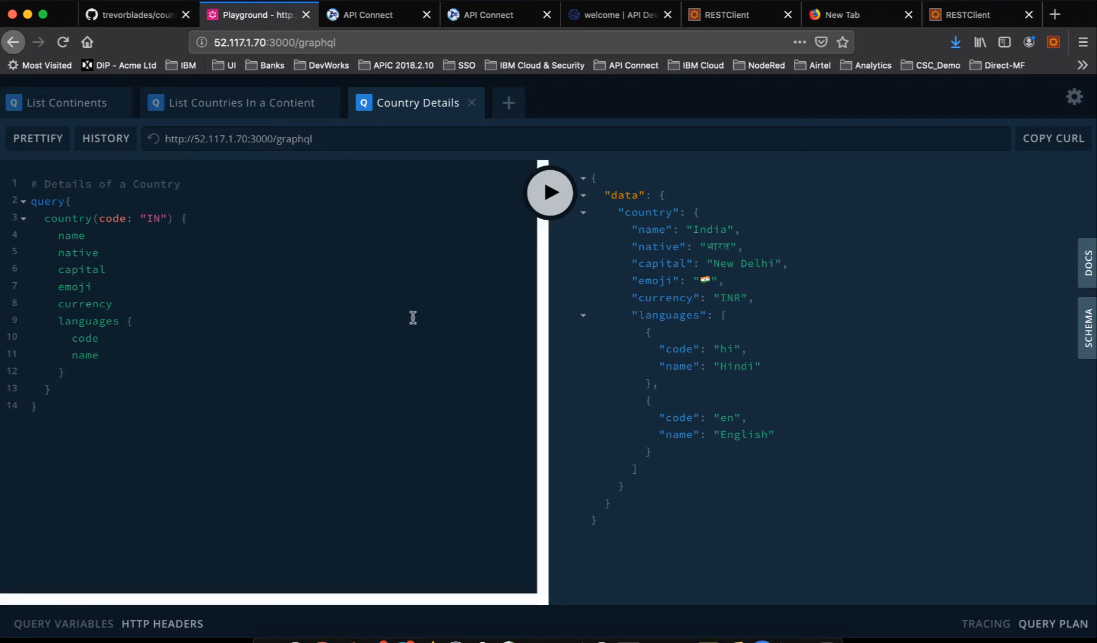
left_click(82, 108)
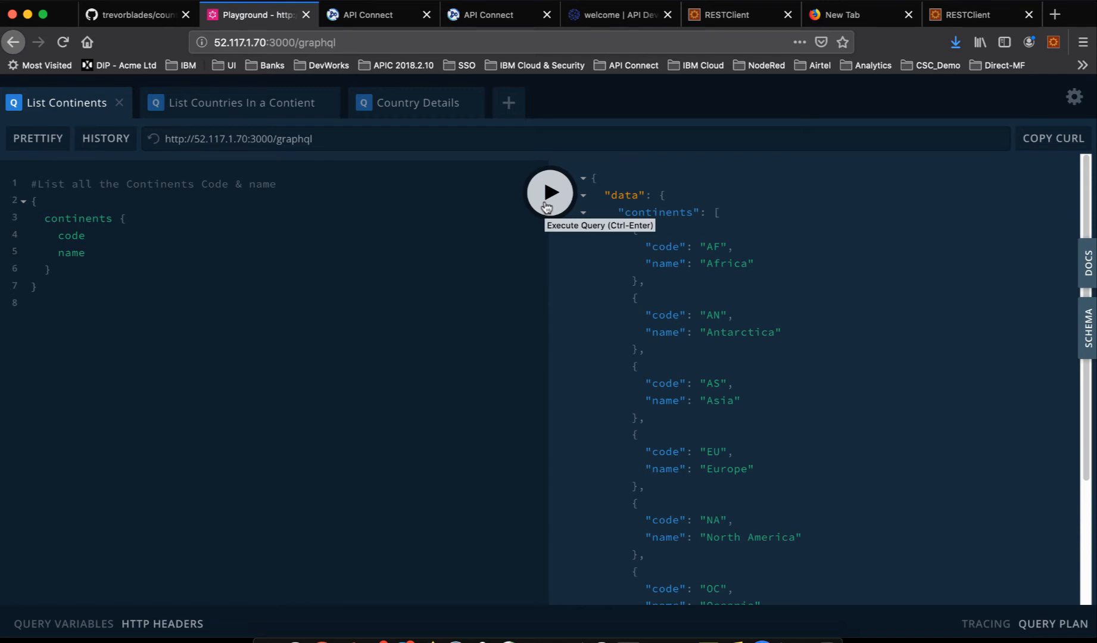
left_click(546, 207)
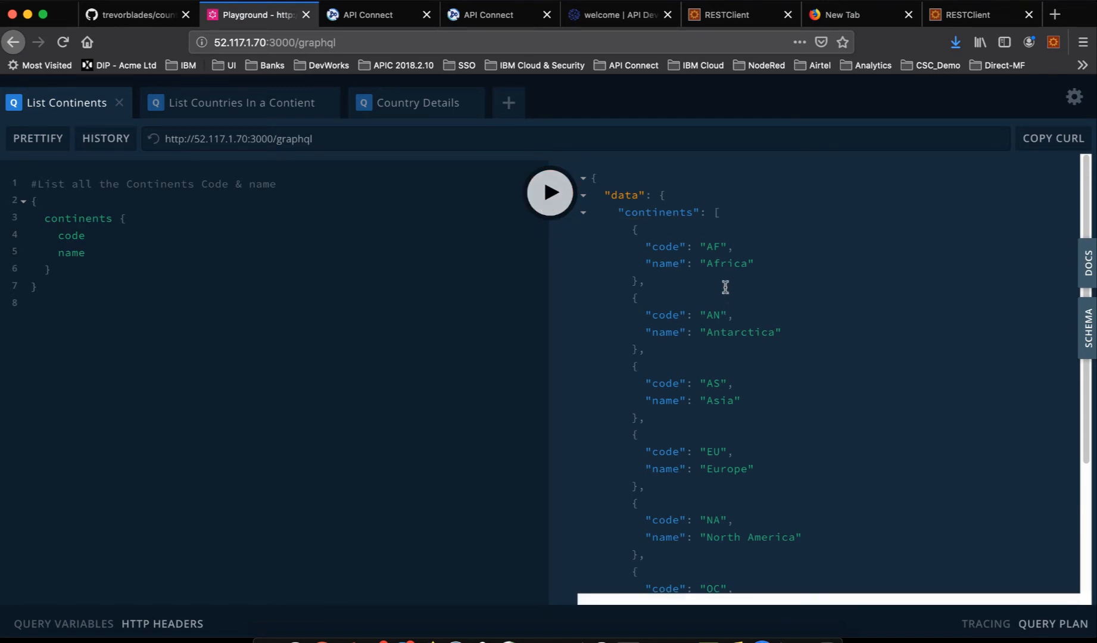
left_click(283, 108)
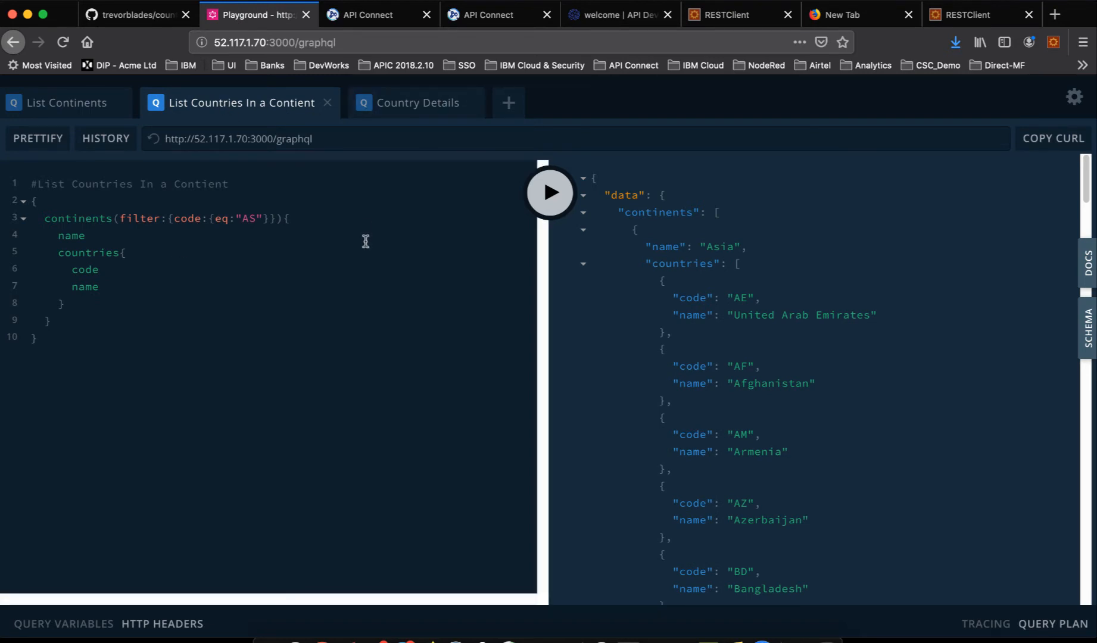
left_click(562, 194)
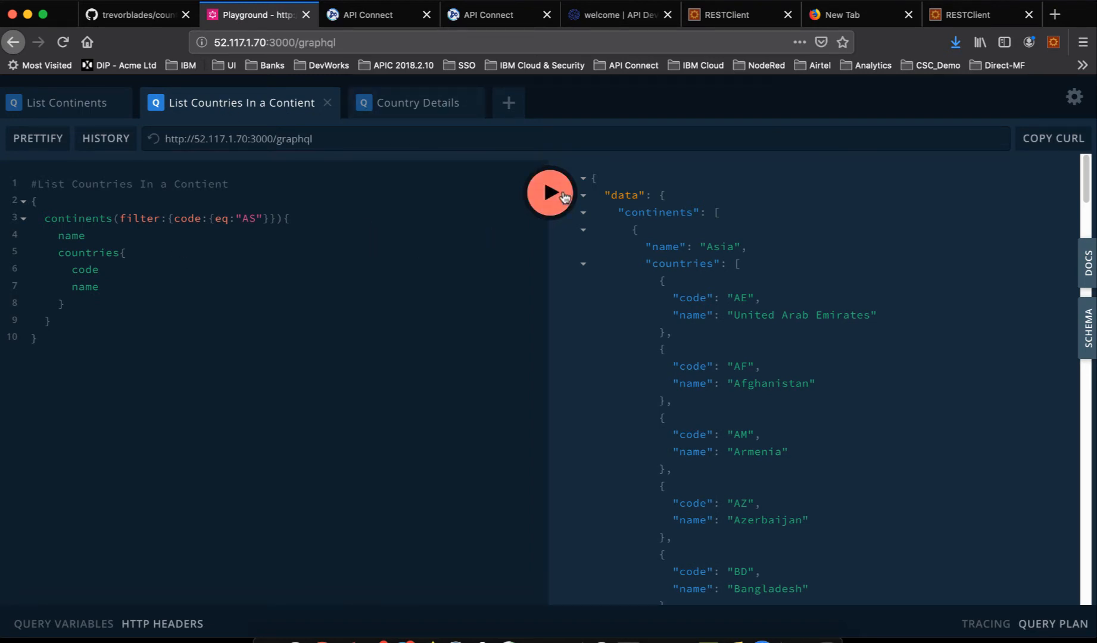
Add the native field below name in the countries selection of the AS continent query and run it
left_click(175, 288)
key("Return")
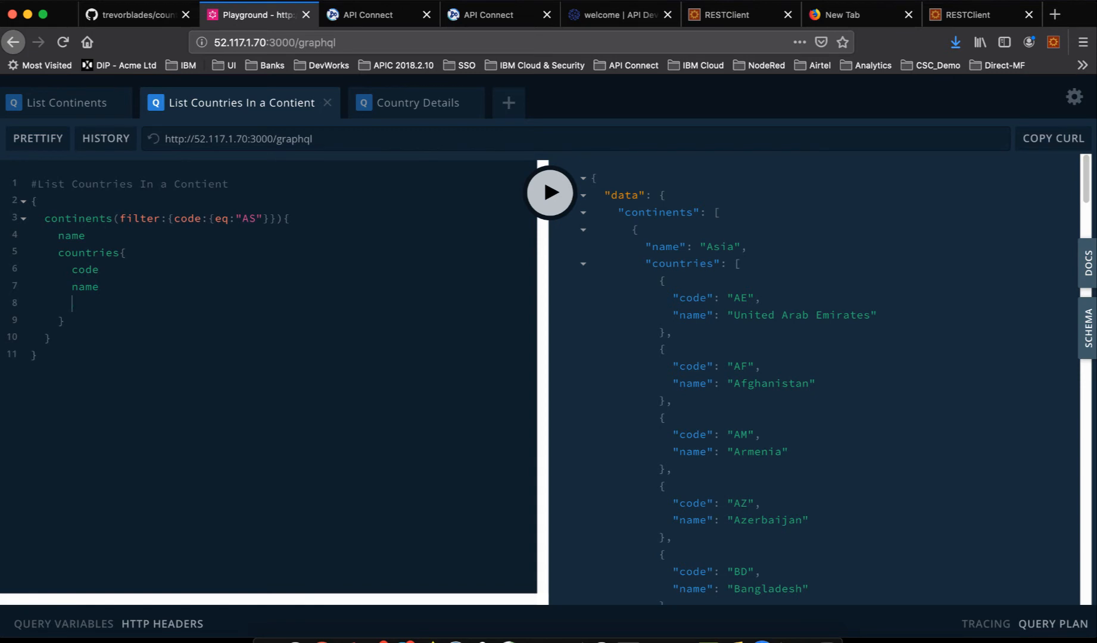
key("ctrl+space")
key("Down")
key("Down")
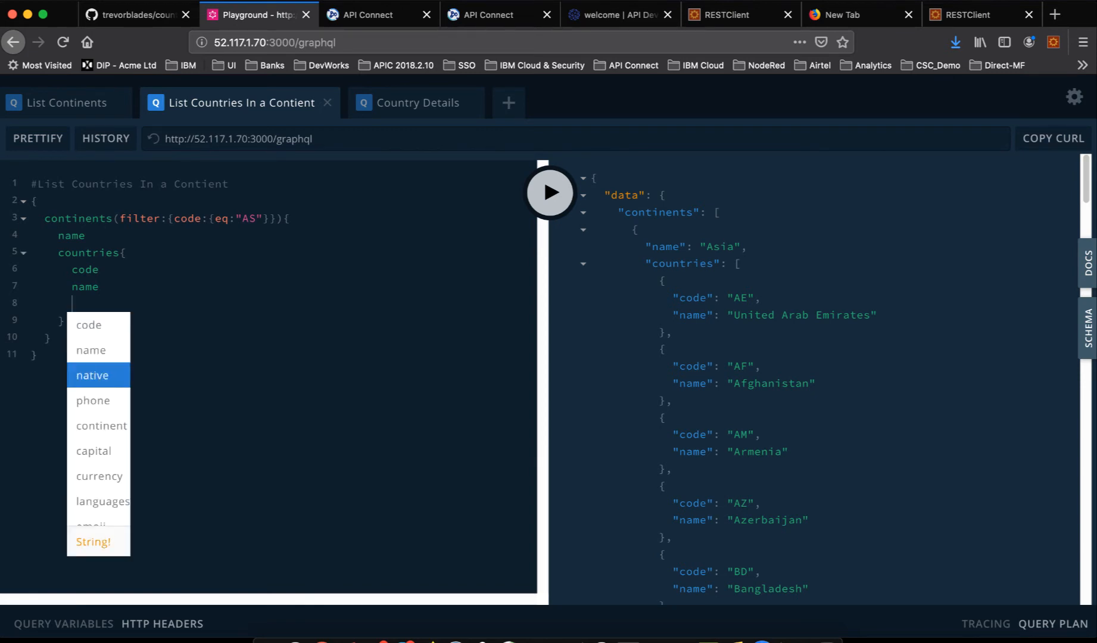
key("Return")
left_click(558, 209)
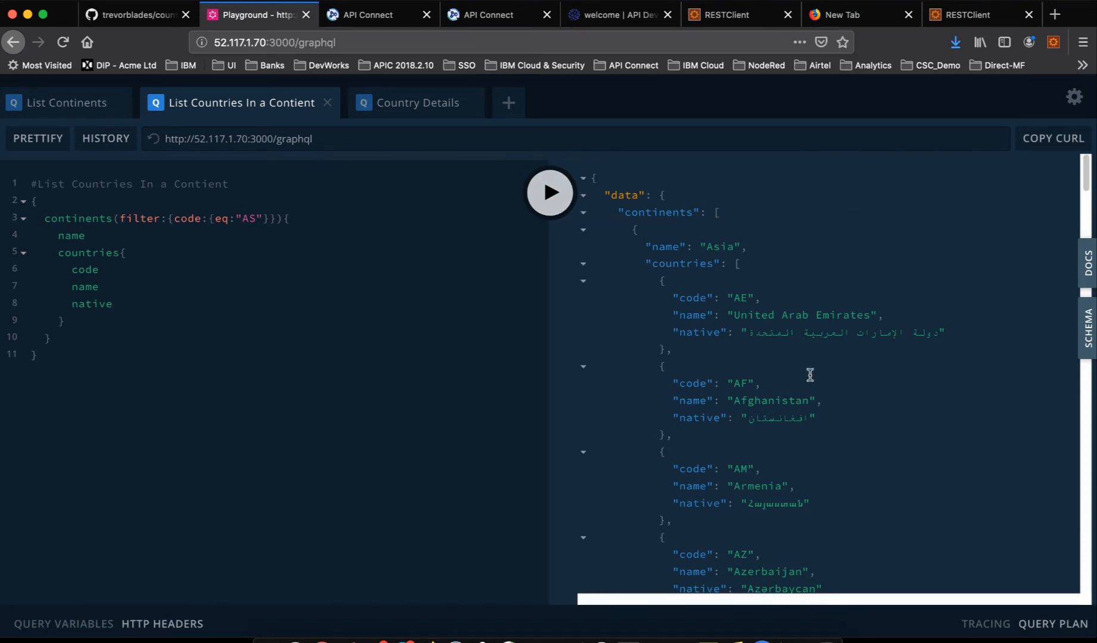
In the Country Details query, add the continent field after currency and run the query
left_click(409, 115)
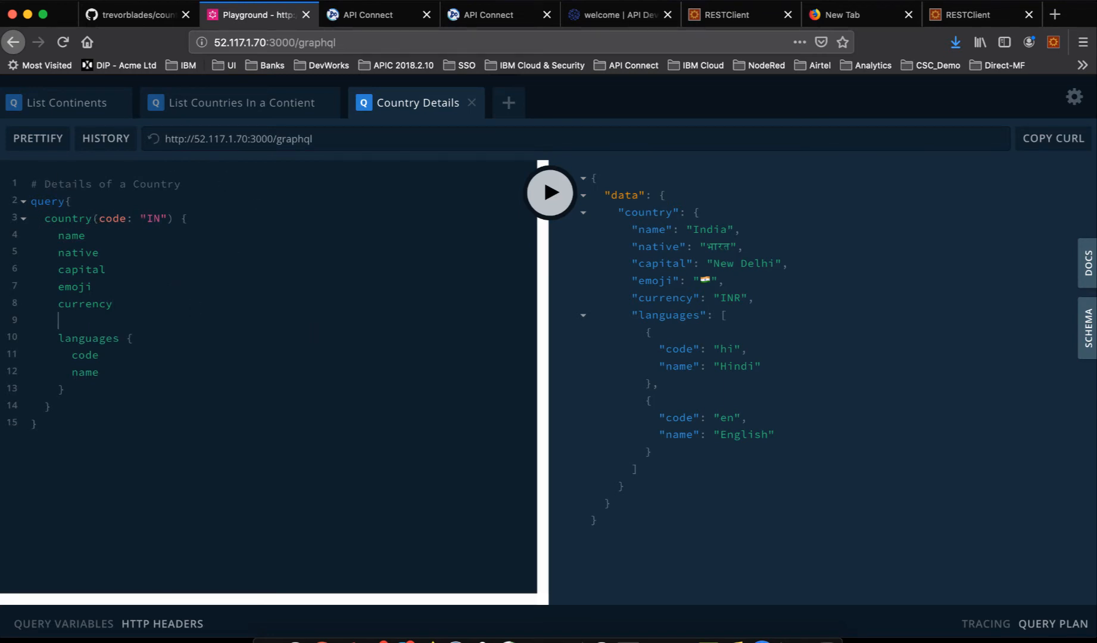
key("Return")
key("Down")
key("Down")
key("Down")
key("Down")
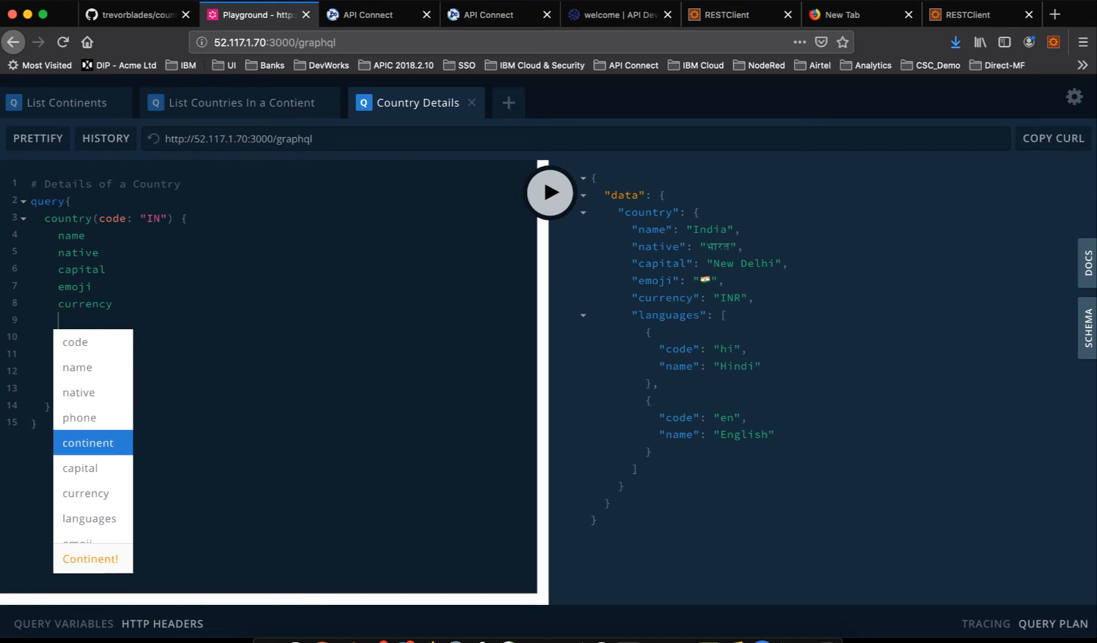
key("Return")
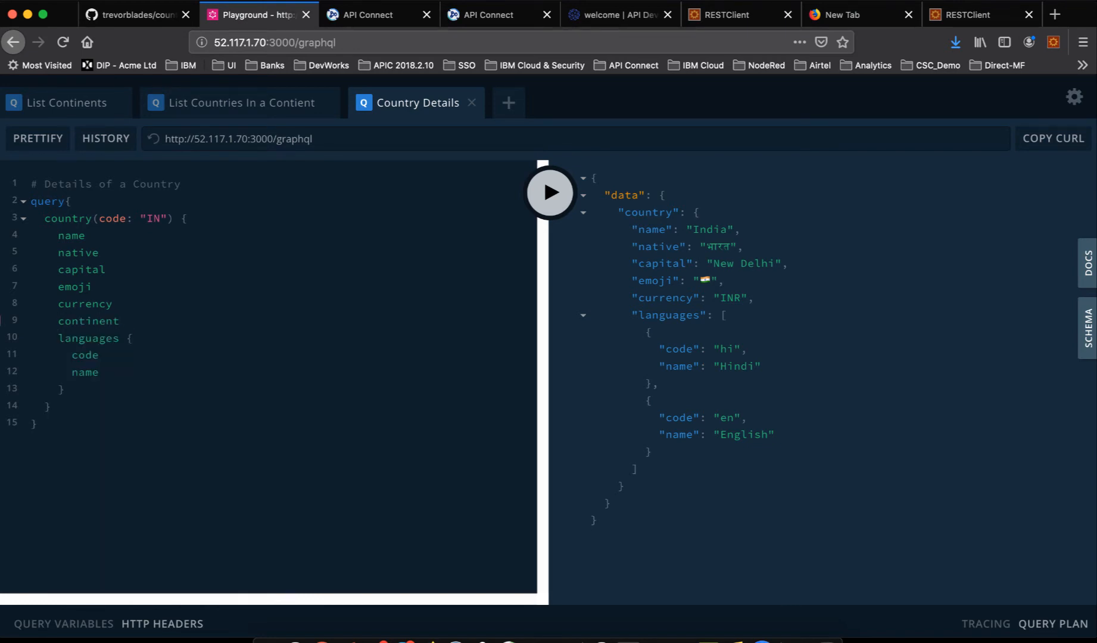
left_click(564, 207)
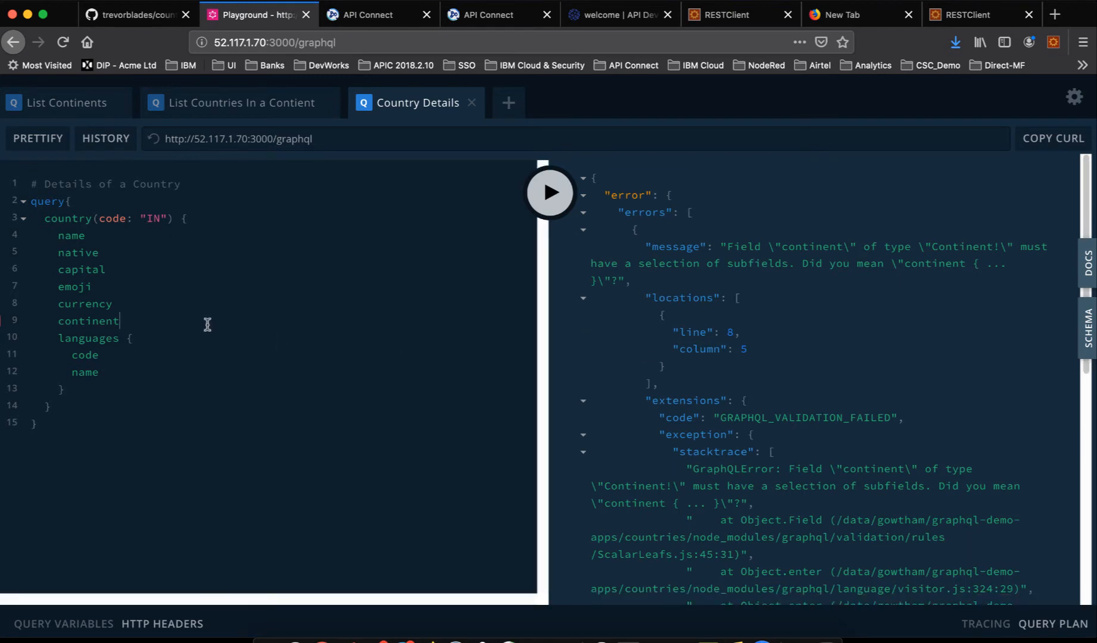
Give the continent field a name subfield in the country query and run it again
type("{")
key("Return")
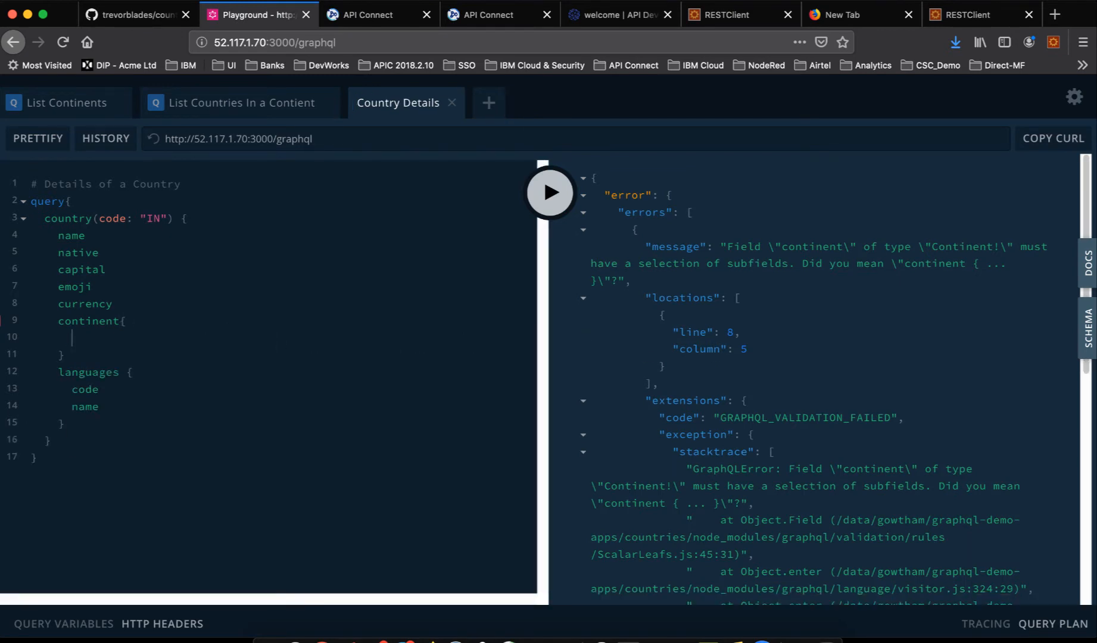
key("ctrl+space")
key("Down")
key("Return")
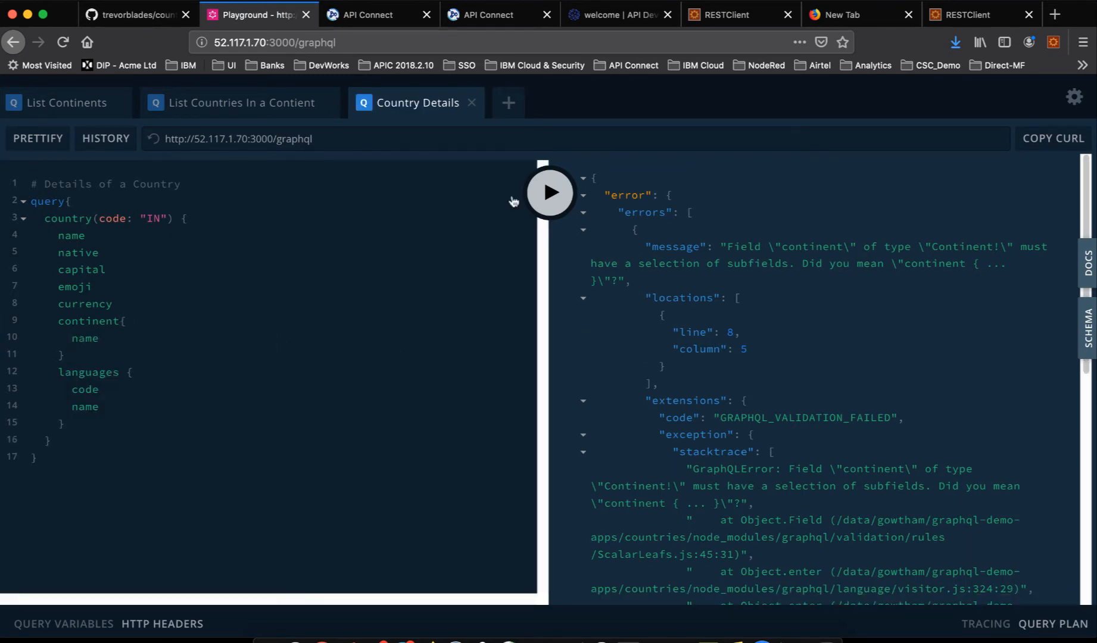
left_click(556, 195)
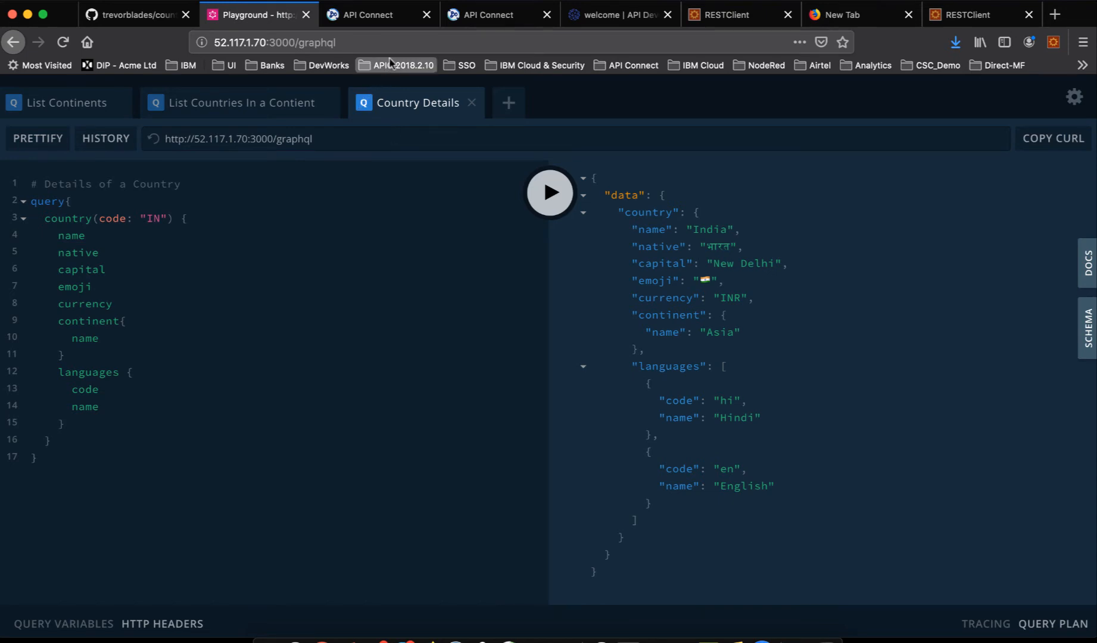
Copy the playground's URL, switch to API Designer v10 and title the new GraphQL proxy API my-countries-api
left_click(397, 43)
key("super+c")
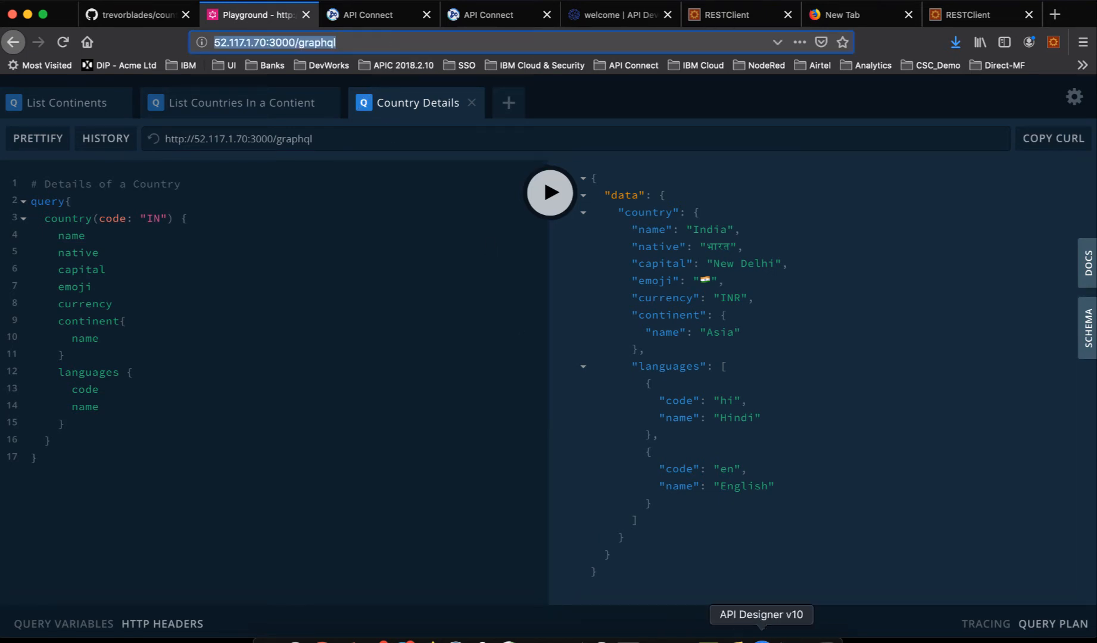
left_click(762, 641)
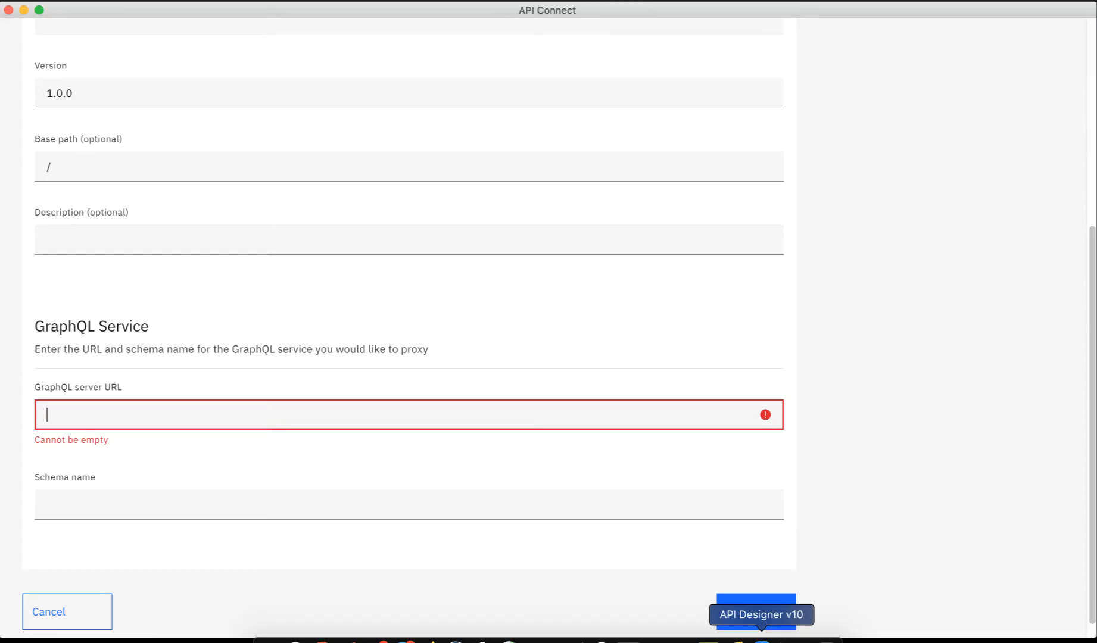
scroll(228, 405, "up", 5)
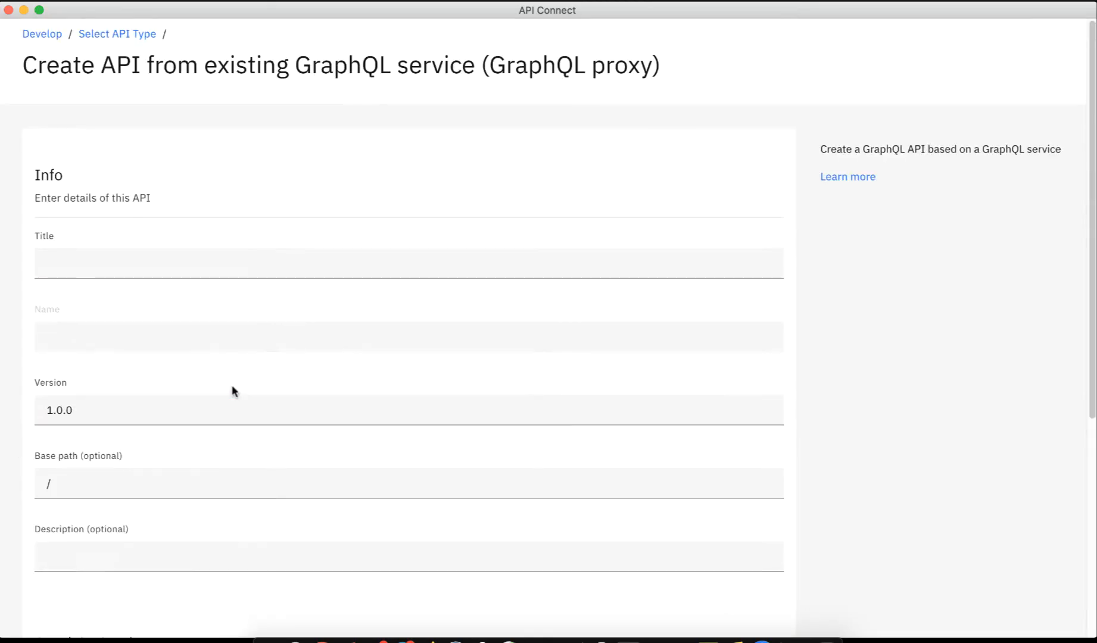
left_click(181, 265)
type("my")
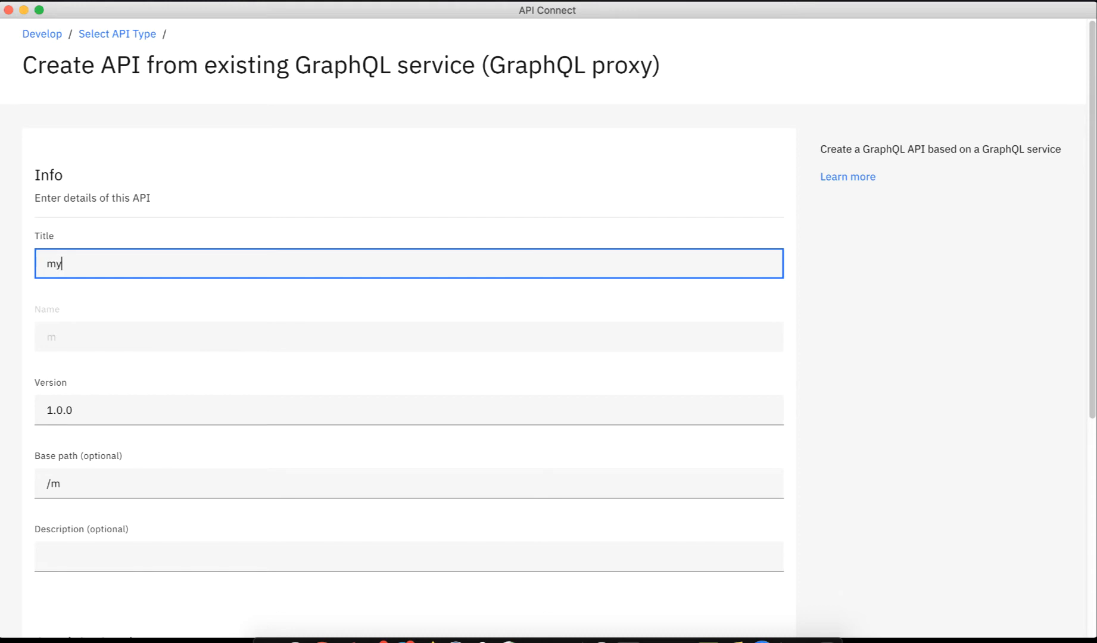
type("-countries")
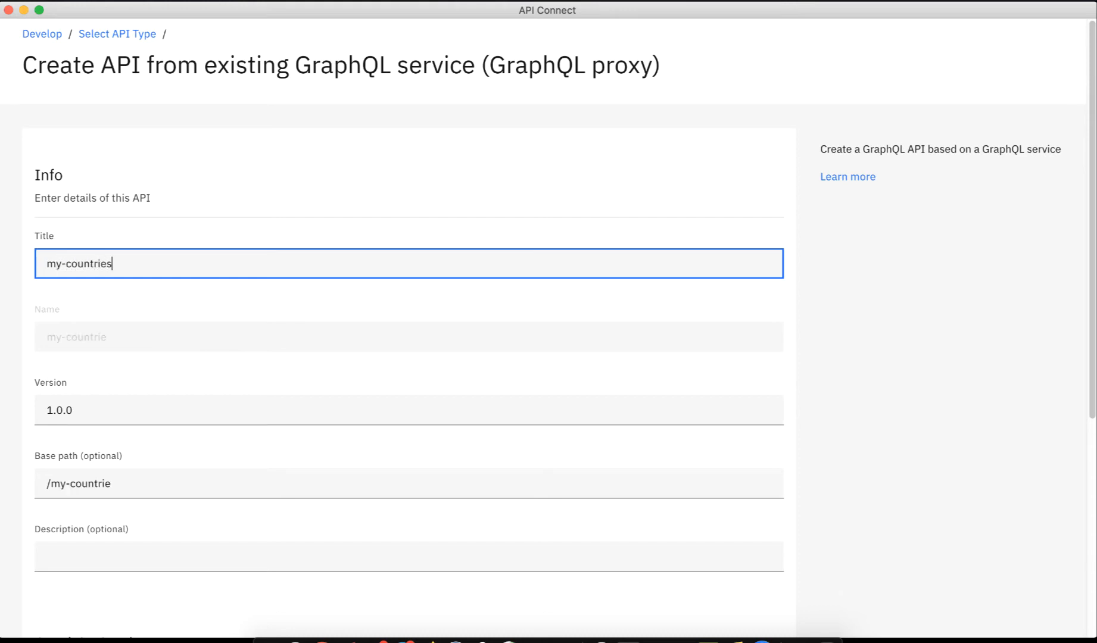
type("-api")
scroll(166, 350, "down", 5)
left_click(130, 460)
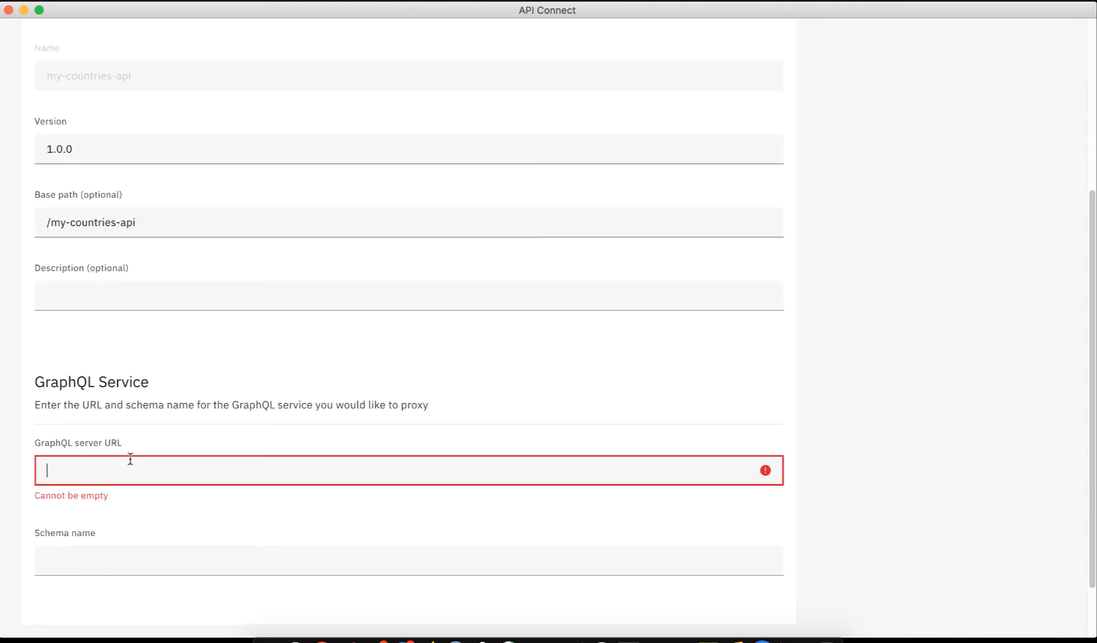
key("super+v")
Replace the schema name with my-countries-schema and proceed to the next stage of the API creation
scroll(146, 495, "down", 2)
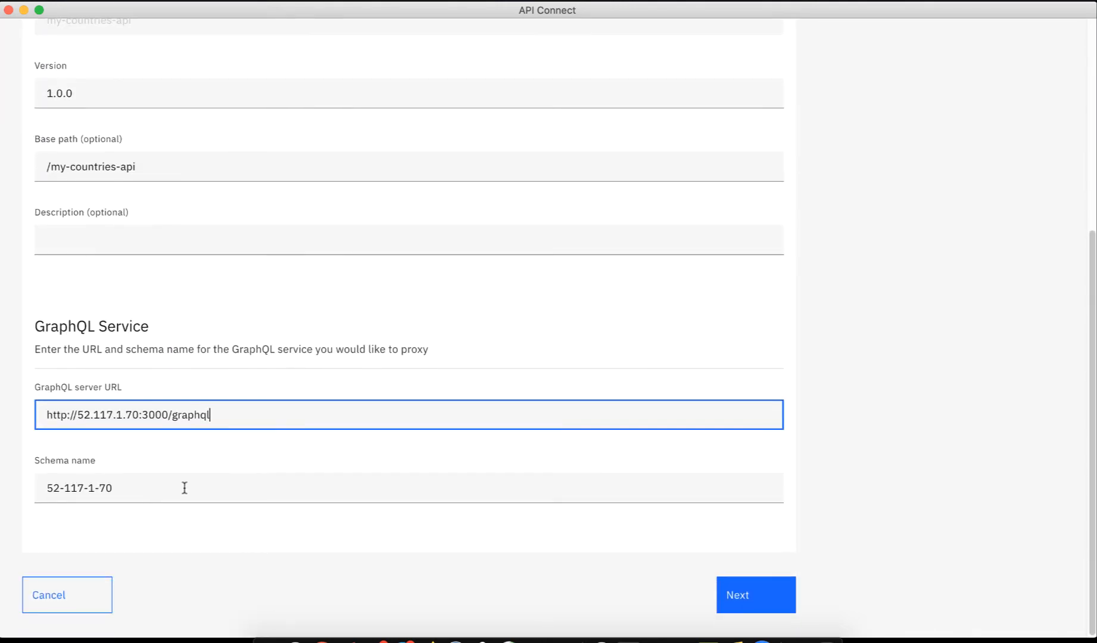
left_click(144, 491)
left_click(18, 495)
left_click_drag(128, 480, 46, 479)
type("my")
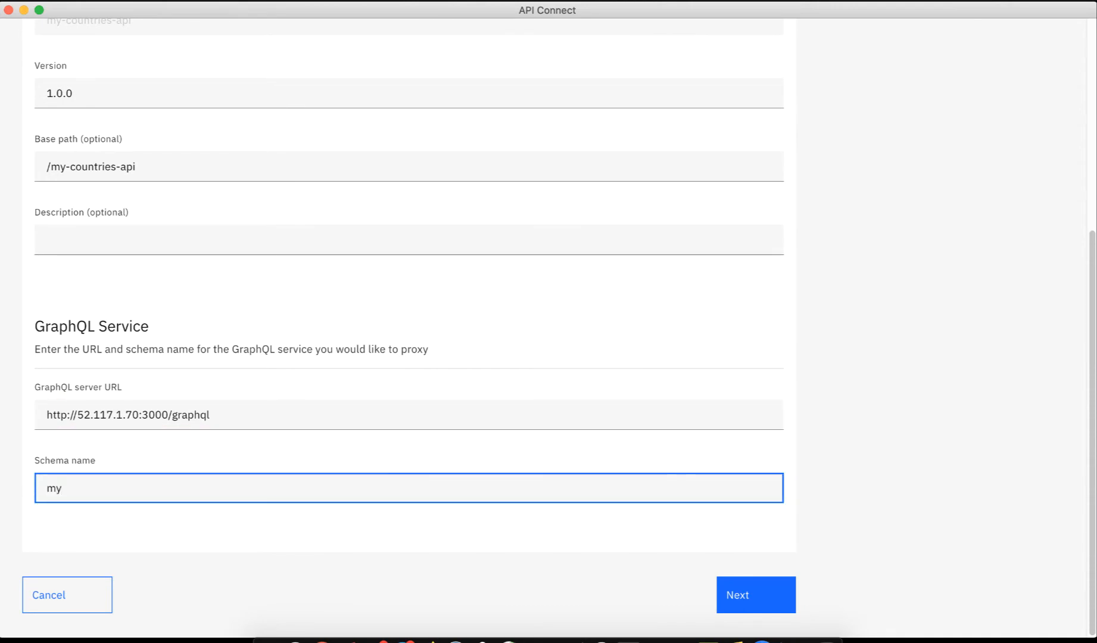
type("-countries-schema")
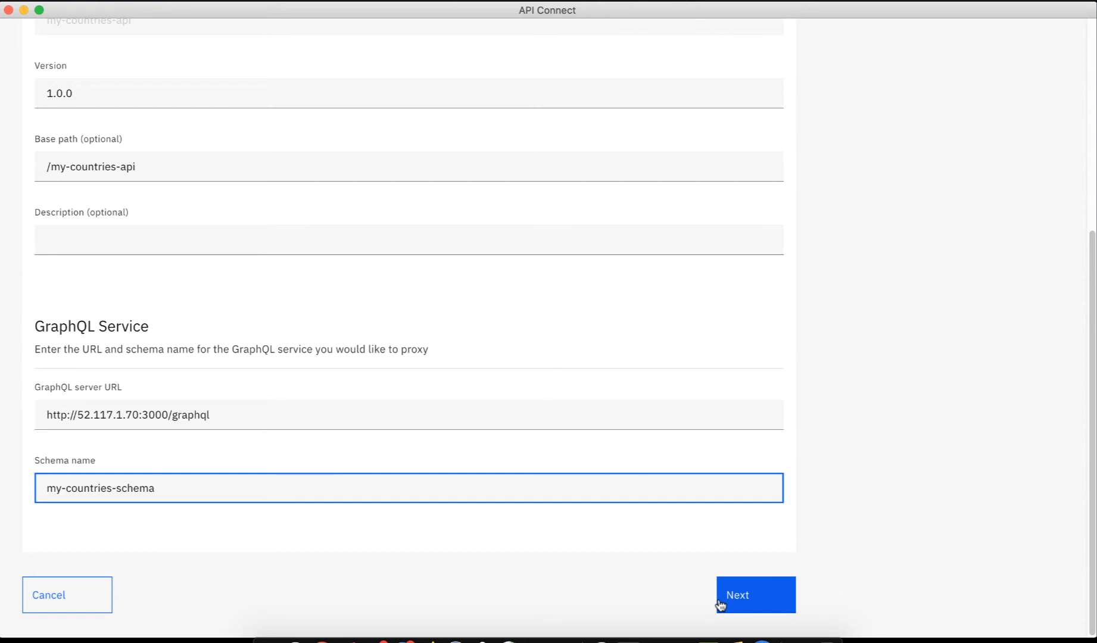
left_click(760, 607)
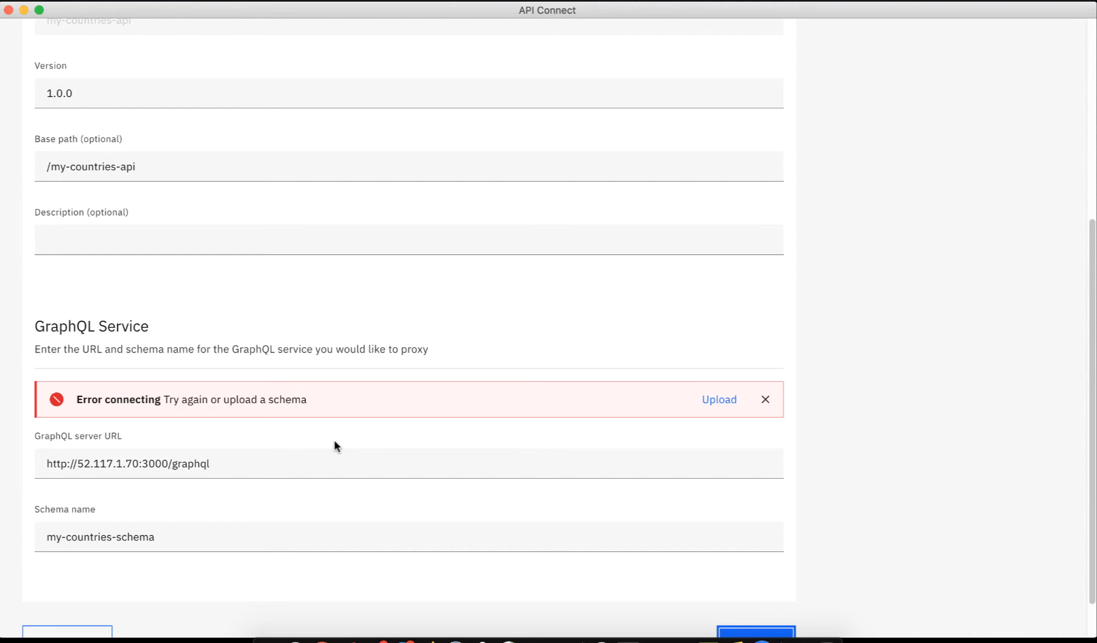
Switch to the Firefox playground, download the schema as SDL, open it in Sublime Text and look through its types
left_click(429, 640)
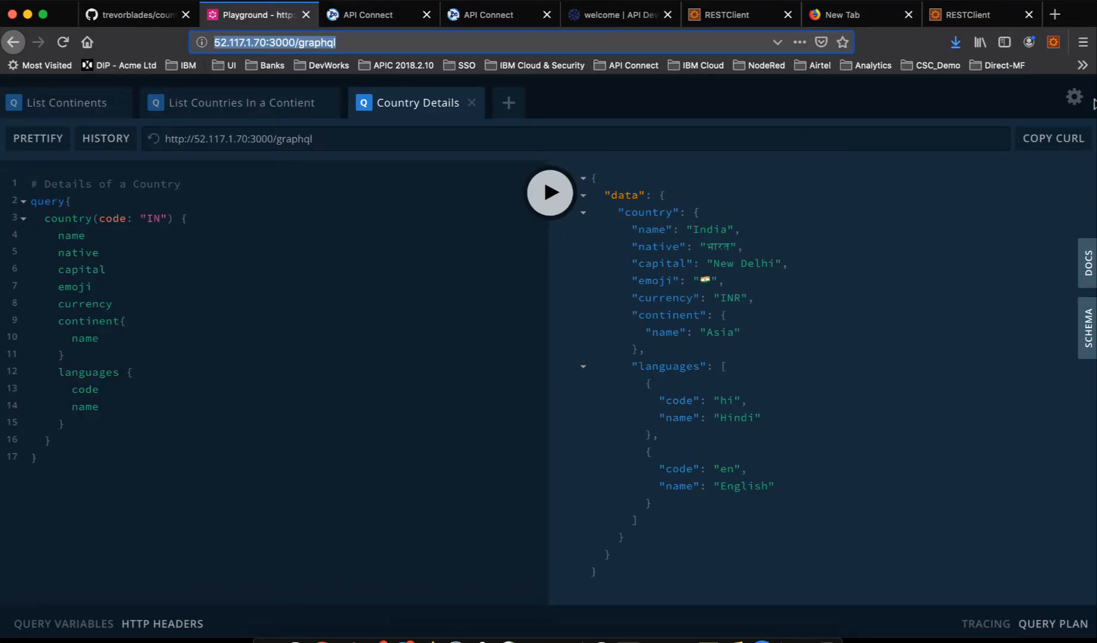
left_click(1089, 329)
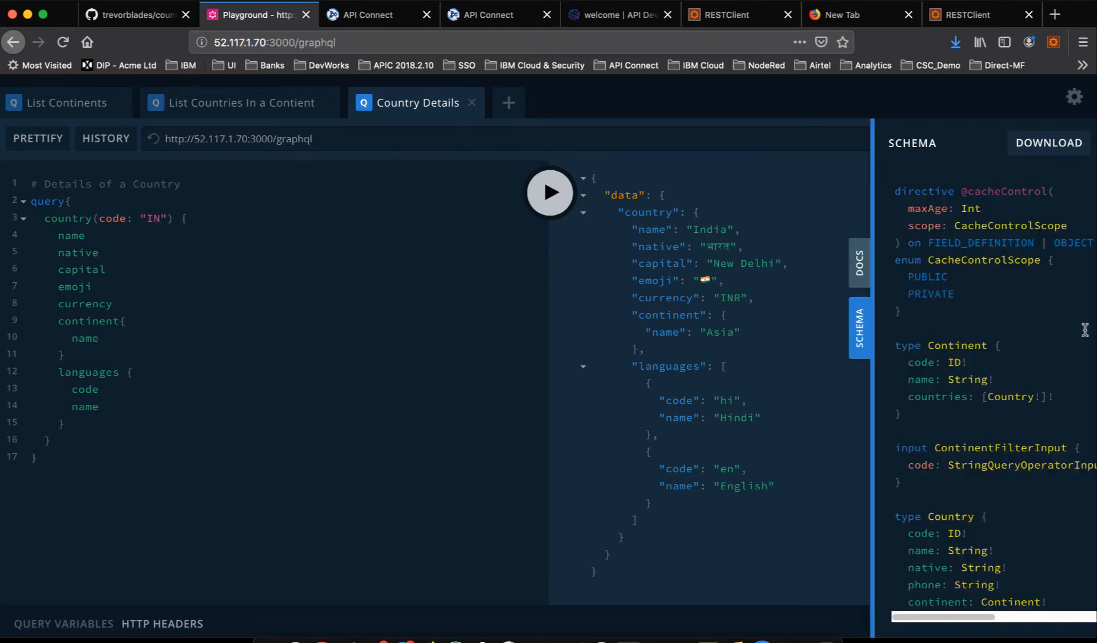
left_click(1073, 145)
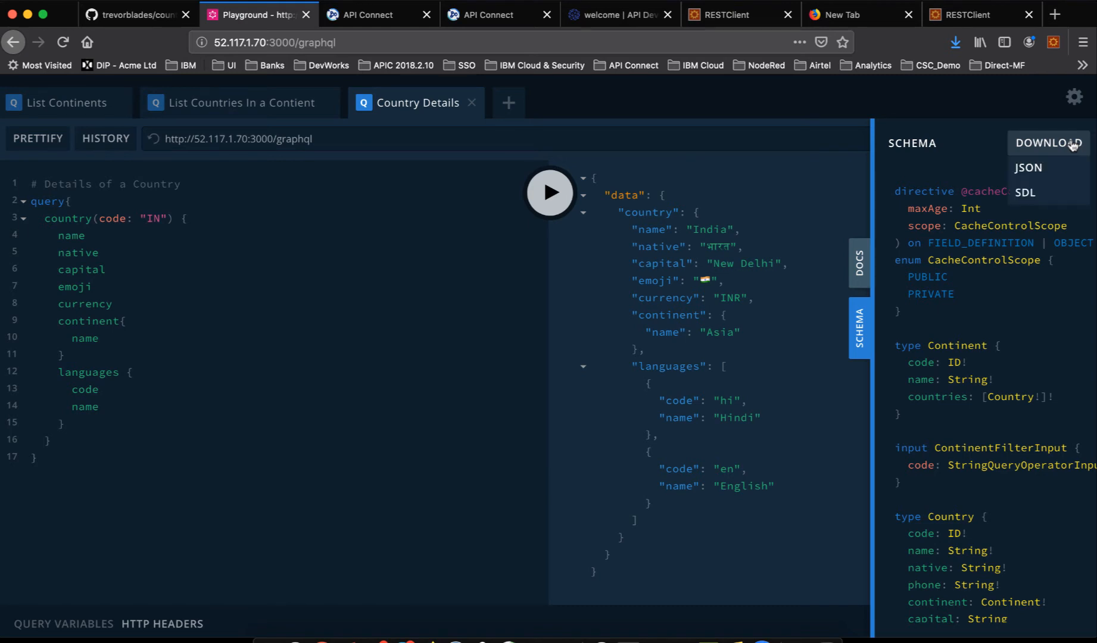
left_click(1048, 198)
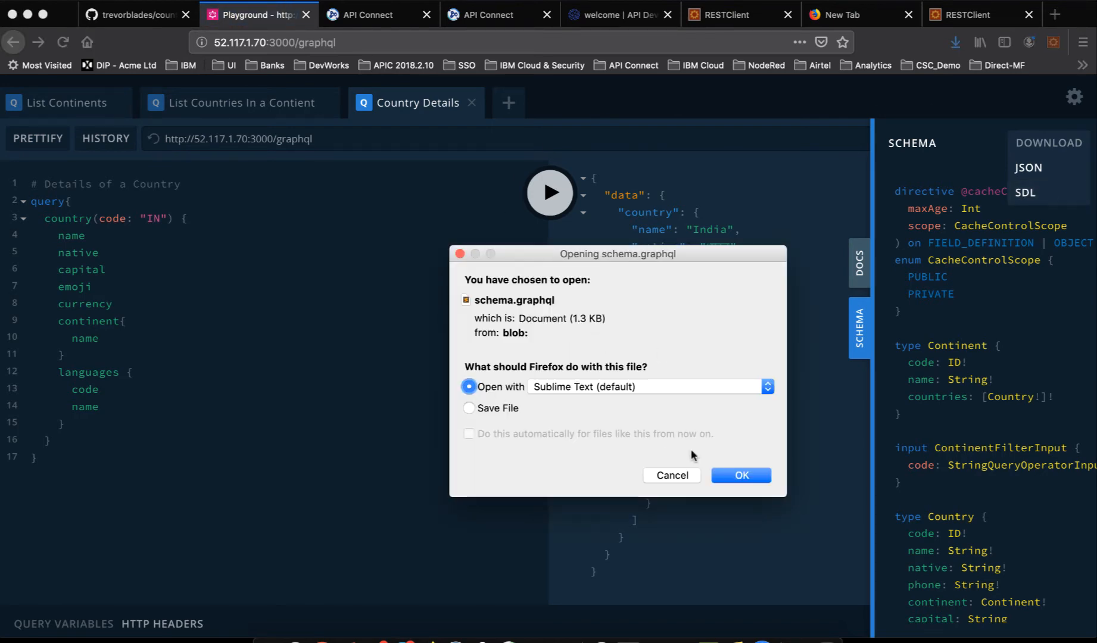
left_click(748, 476)
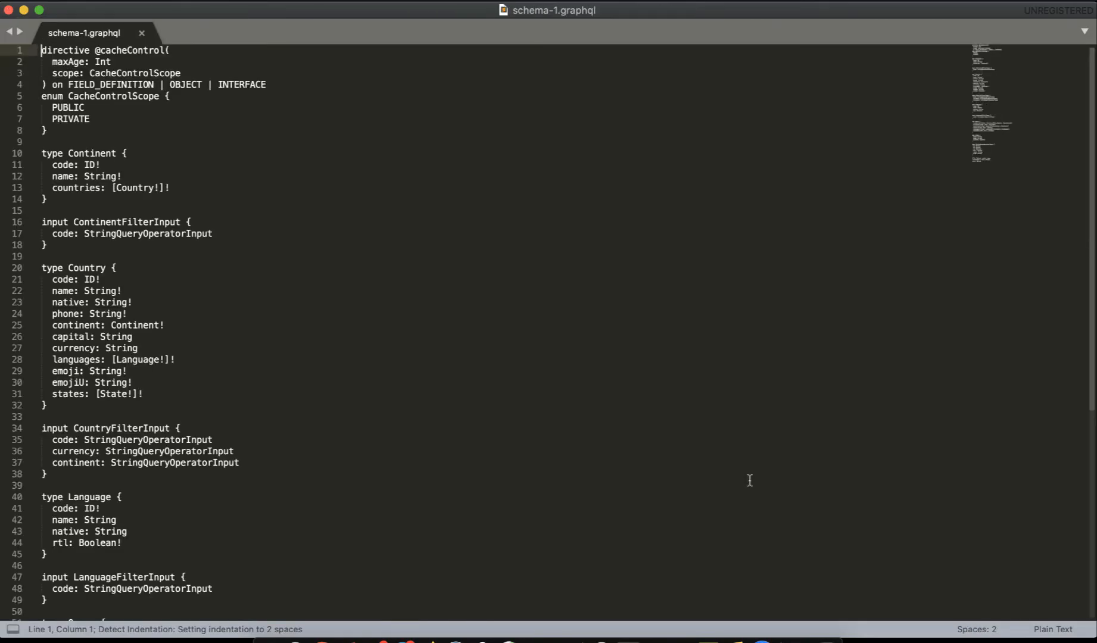
scroll(253, 198, "down", 8)
scroll(253, 197, "up", 8)
scroll(253, 197, "down", 10)
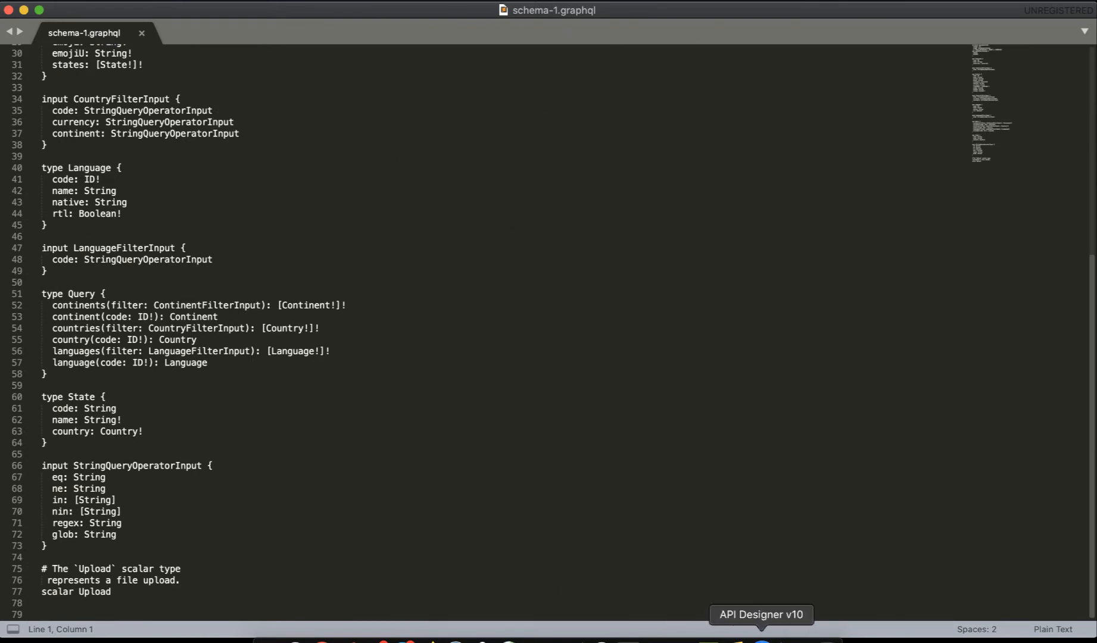
Switch to API Designer v10 and upload countries_schema.graphql from Downloads as the schema of the GraphQL service
left_click(762, 640)
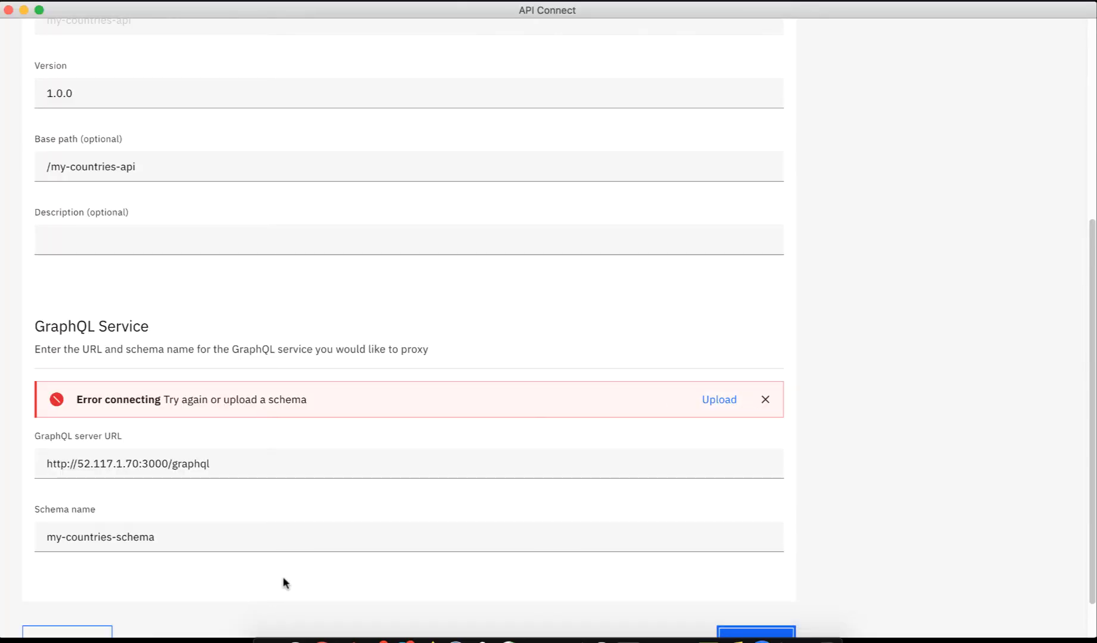
left_click(724, 404)
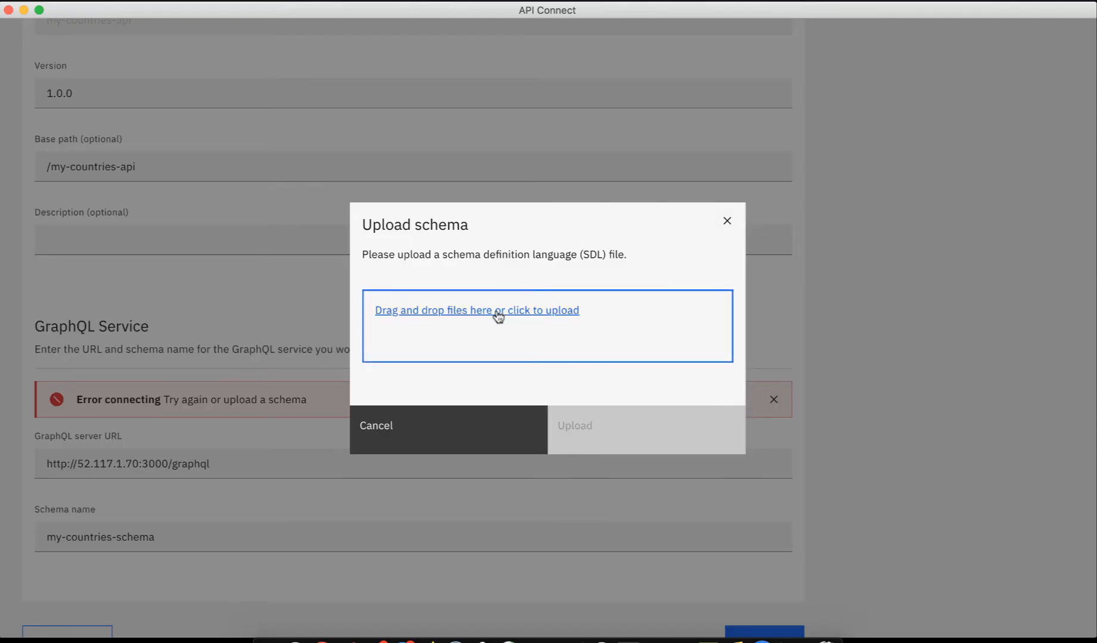
left_click(498, 310)
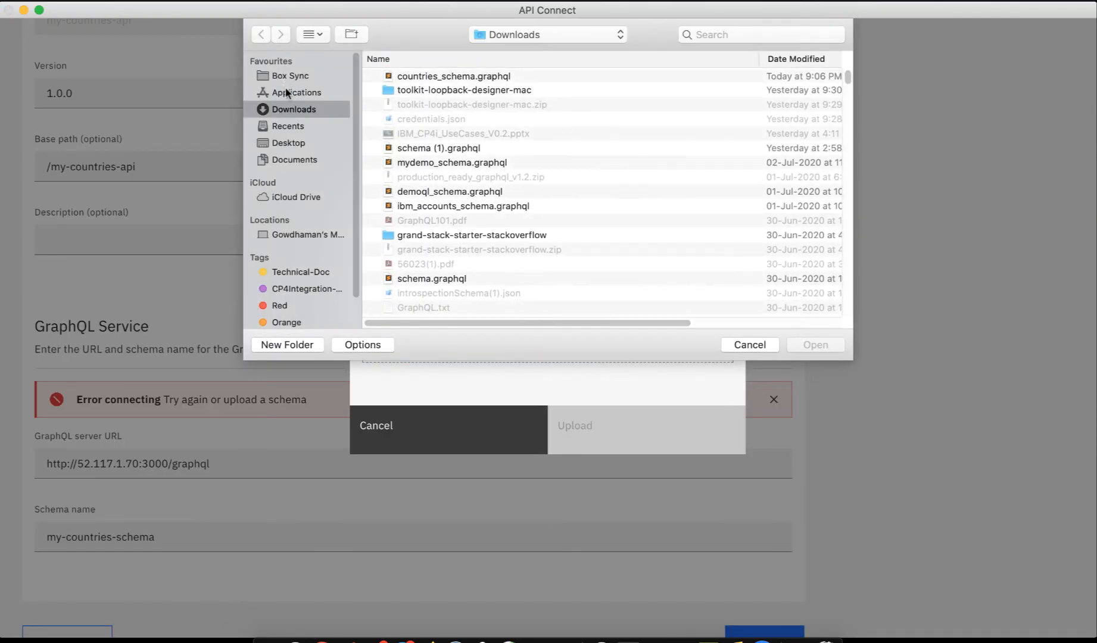
left_click(478, 81)
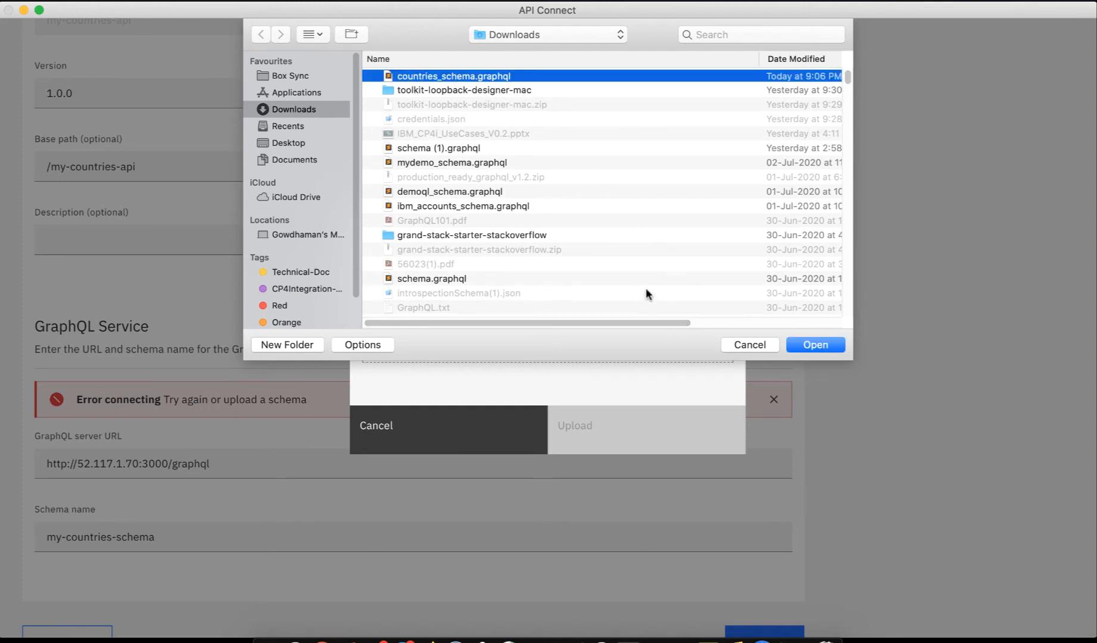
left_click(828, 347)
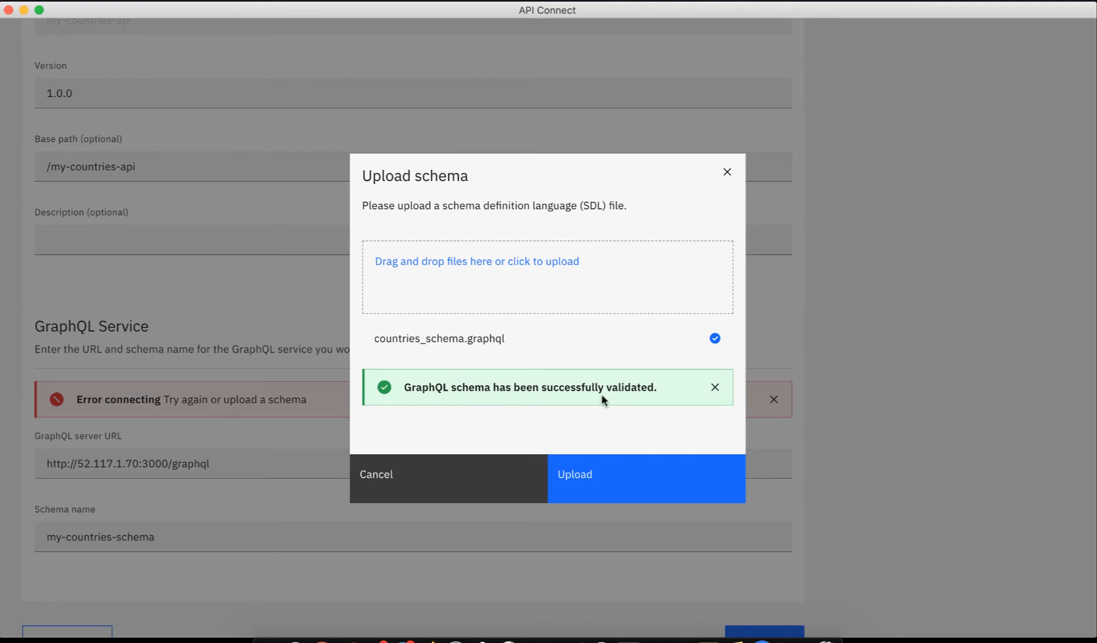
left_click(591, 484)
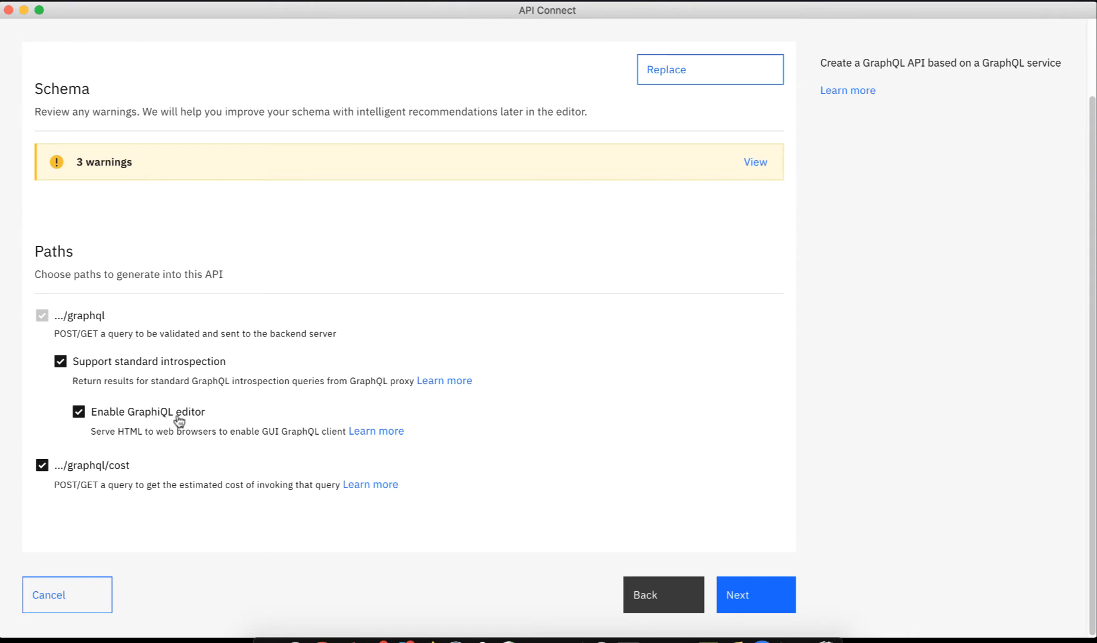
Look at the GraphQL playground in Firefox as an example of a GUI client and return to API Designer v10
key("super+Tab")
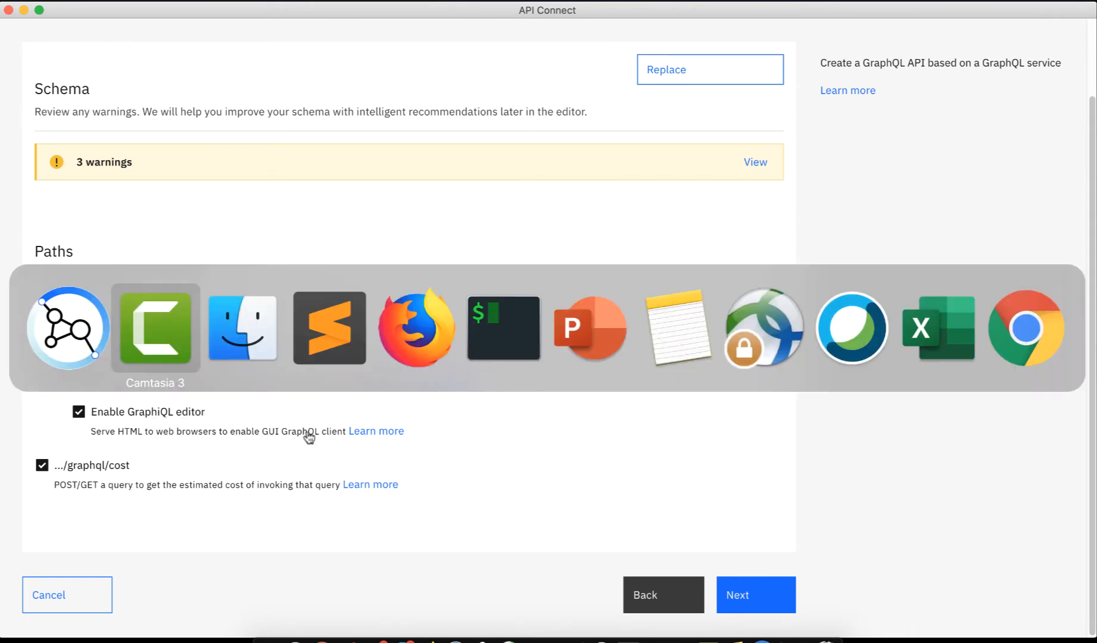
left_click(432, 331)
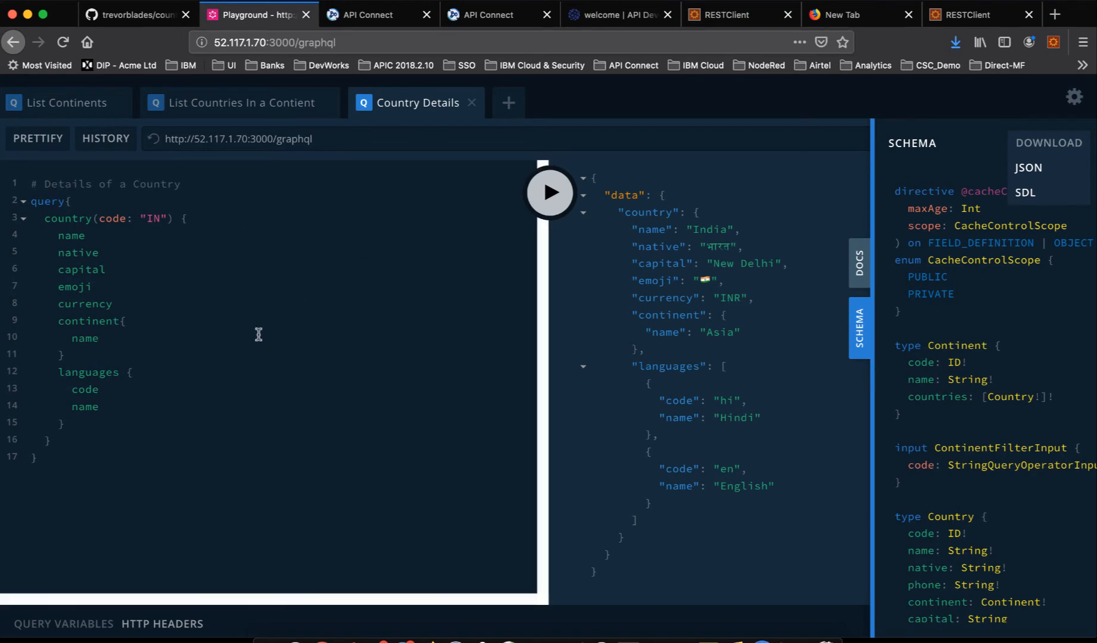
key("super+Tab")
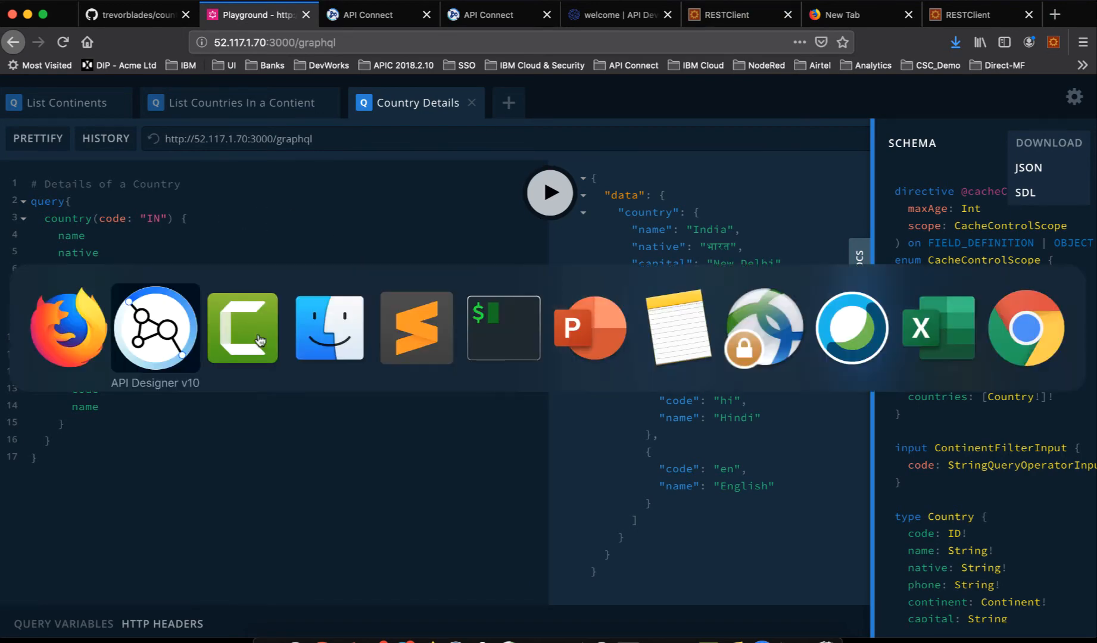
left_click(142, 332)
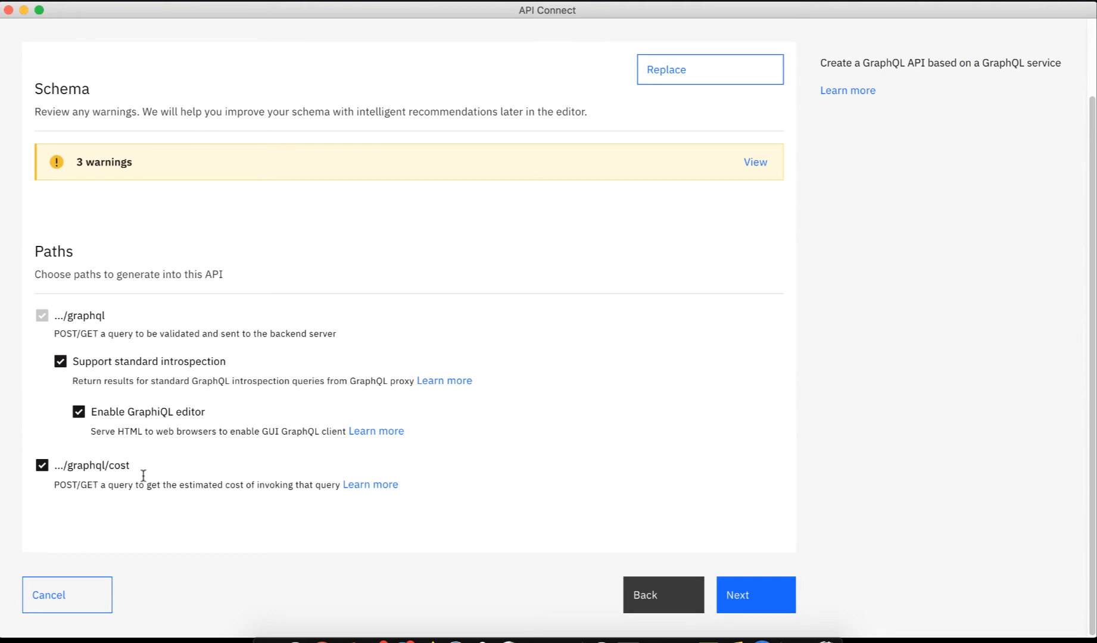
Continue the API creation with all proposed GraphQL paths enabled and check the cloud connection option for the finished API
left_click(740, 596)
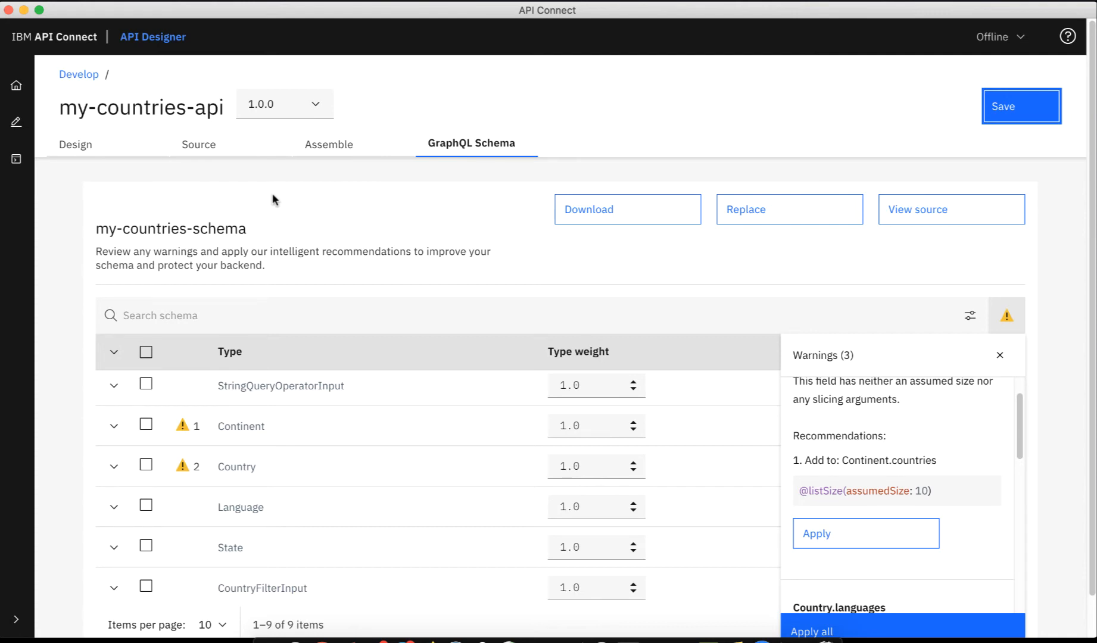
left_click(997, 38)
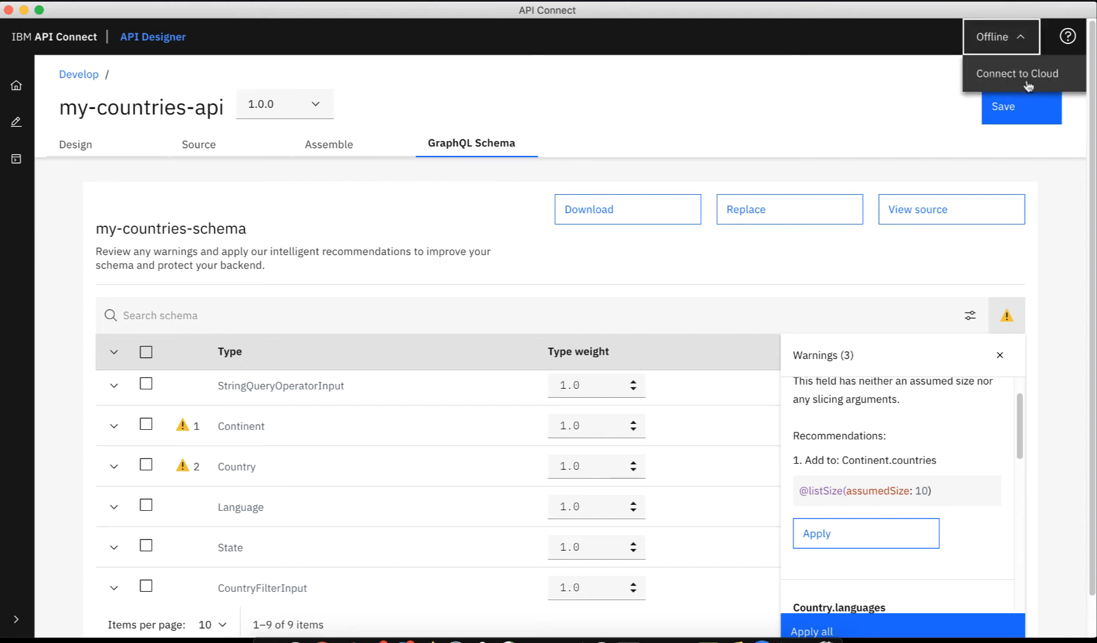
left_click(840, 88)
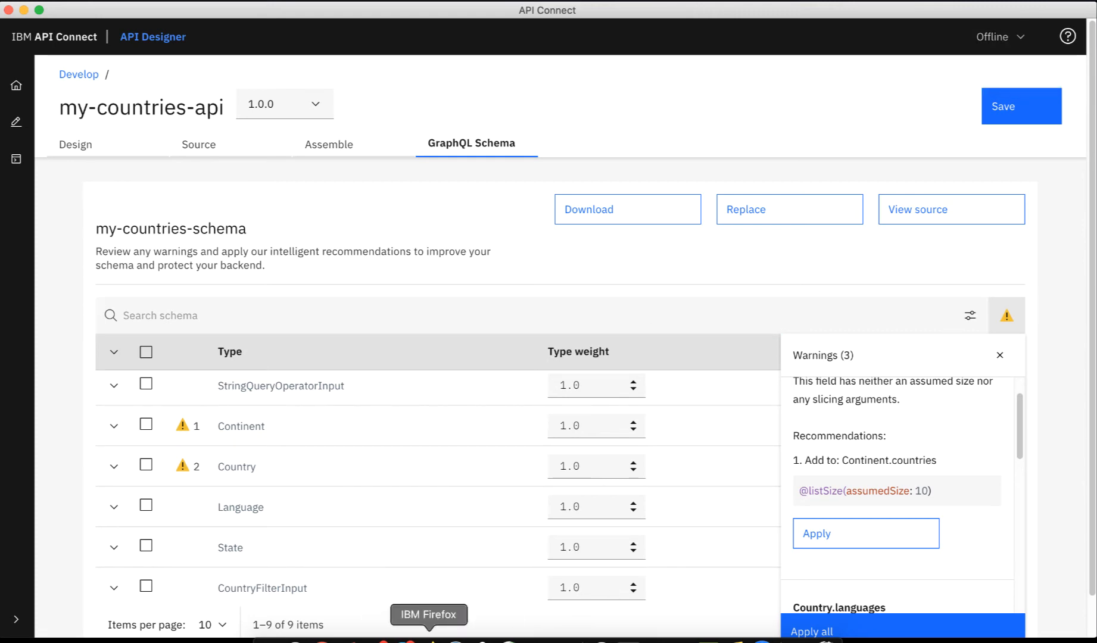
Switch to API Manager in Firefox and start adding an API in Develop by importing an existing OpenAPI definition
left_click(429, 640)
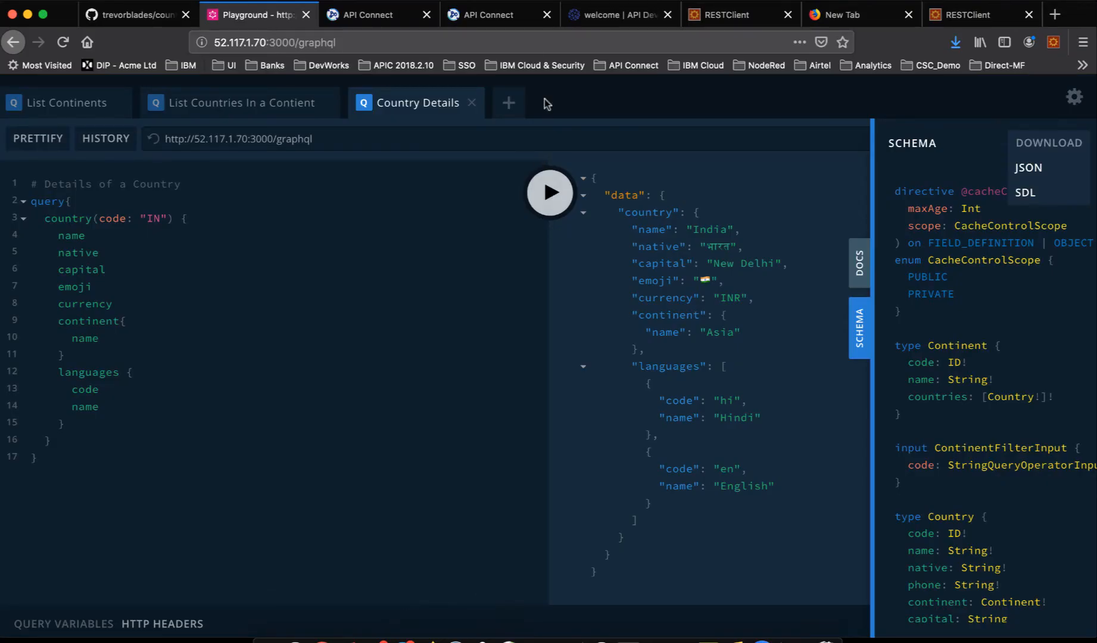
left_click(503, 17)
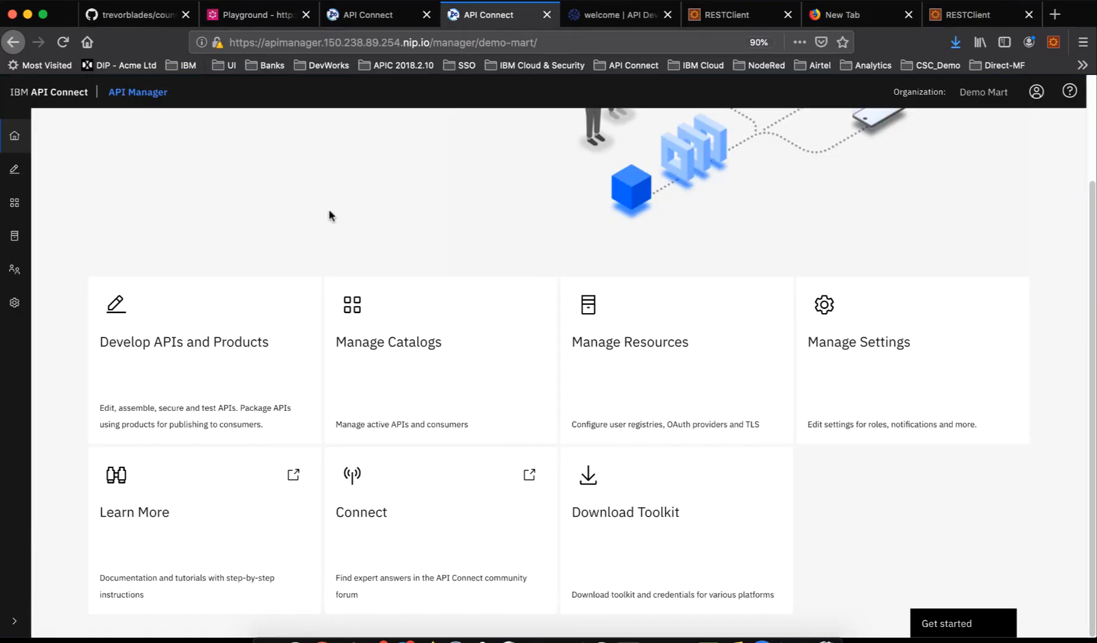
left_click(16, 177)
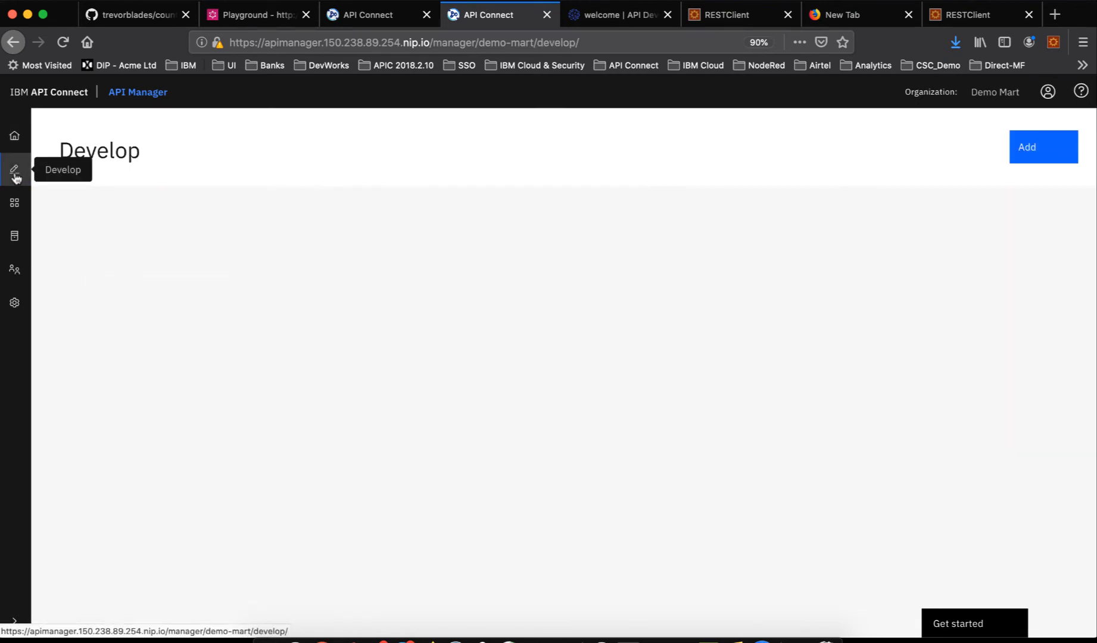
left_click(1026, 147)
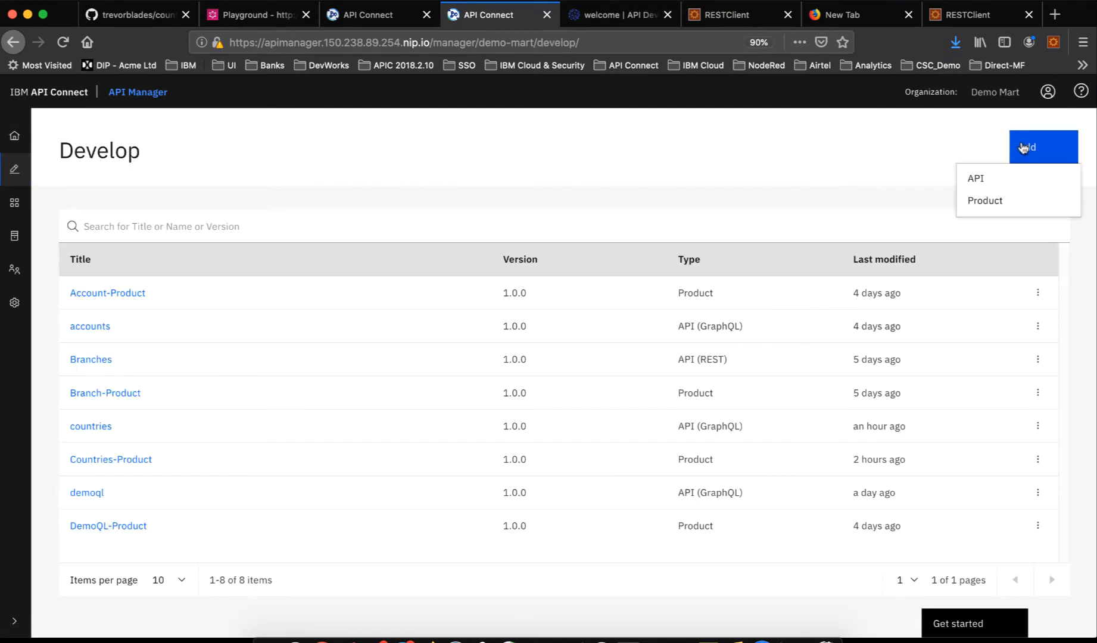
left_click(980, 177)
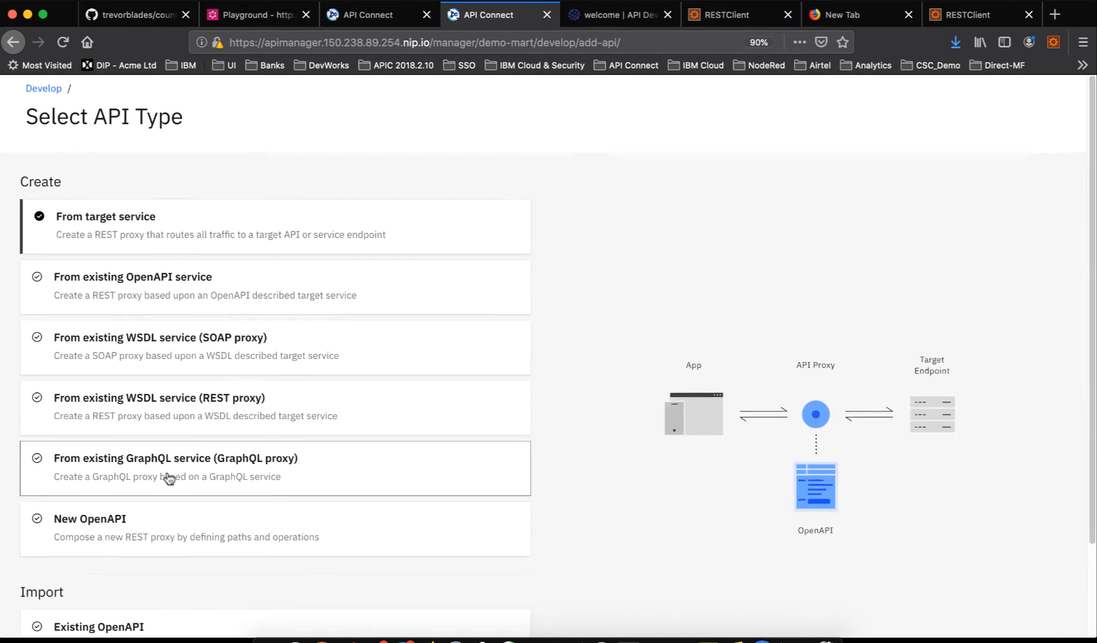
scroll(167, 479, "down", 3)
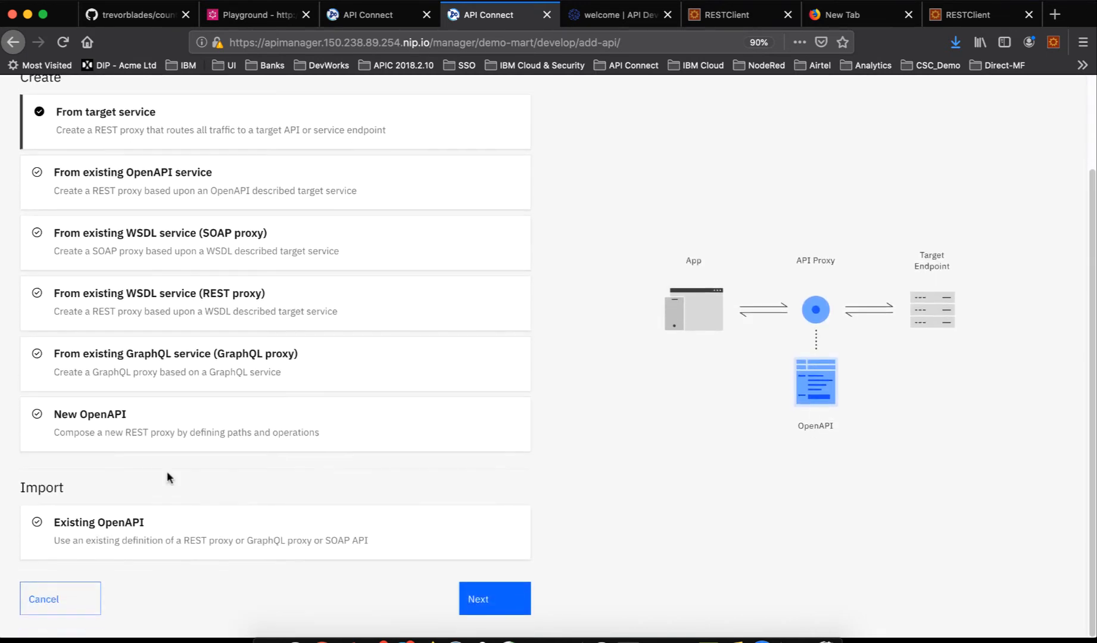
left_click(176, 534)
left_click(494, 601)
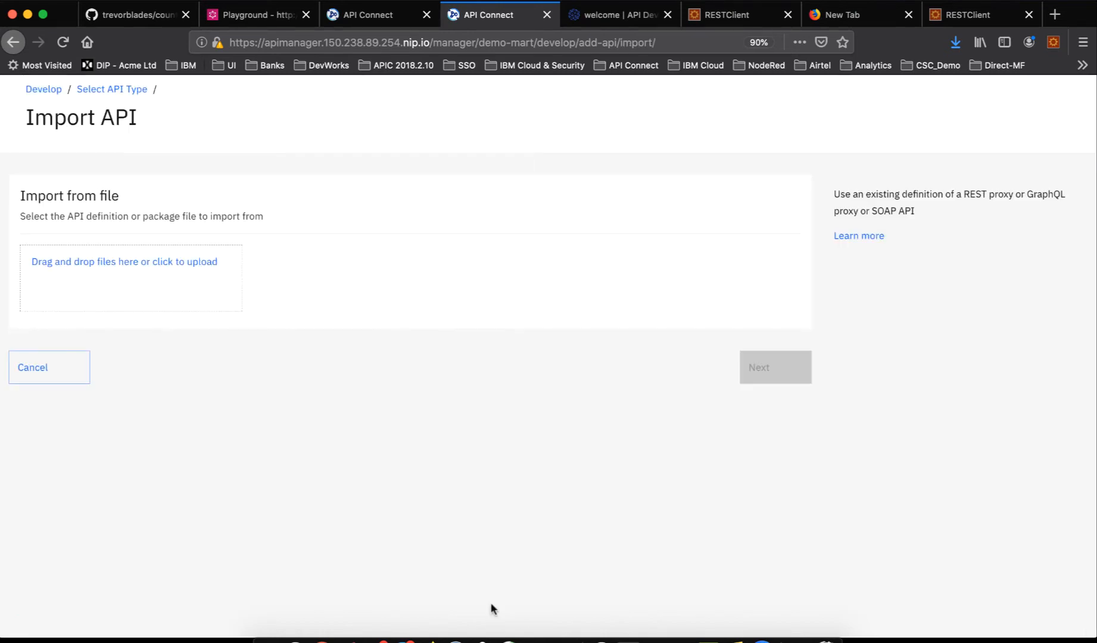
Choose my-countries-api_1.0.0.yaml from the workspace folder as the file to import, minimizing API Designer v10 along the way
left_click(123, 269)
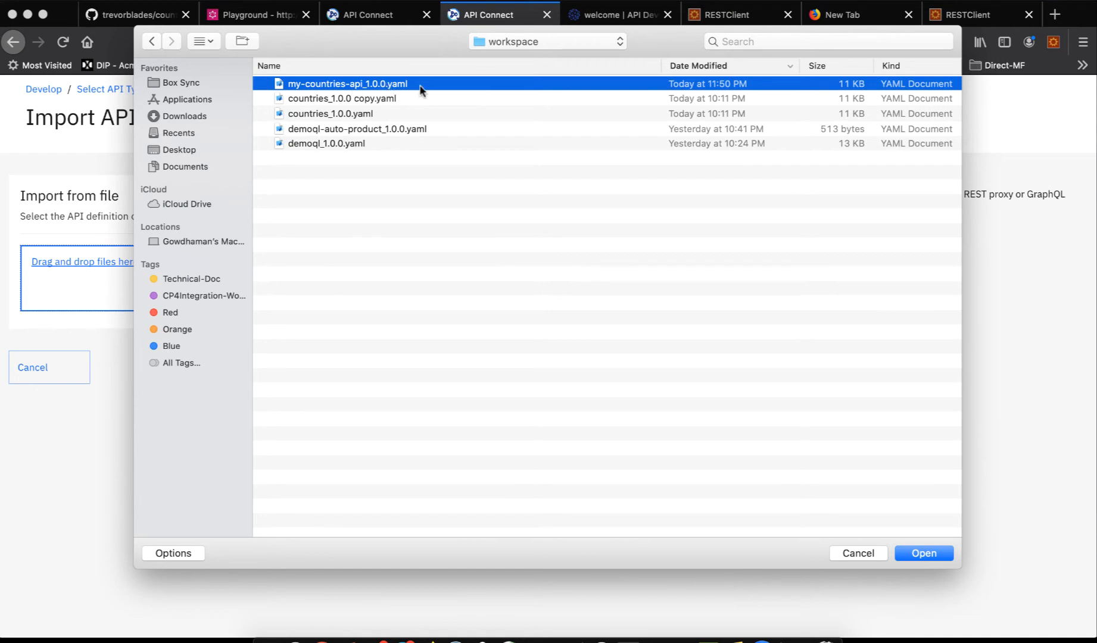
left_click(763, 640)
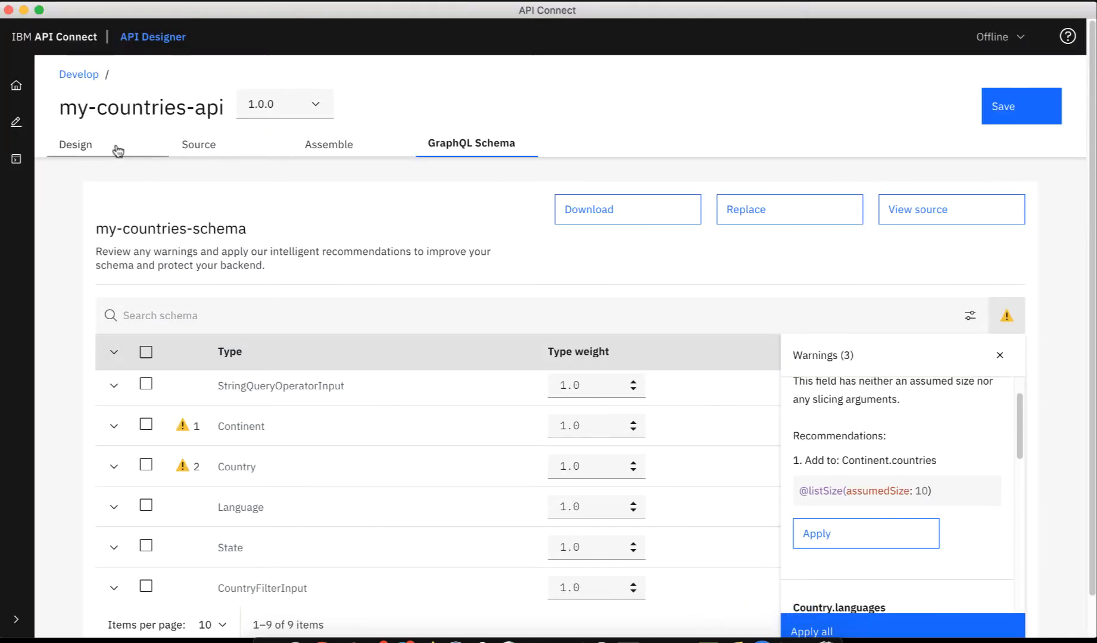
left_click(24, 11)
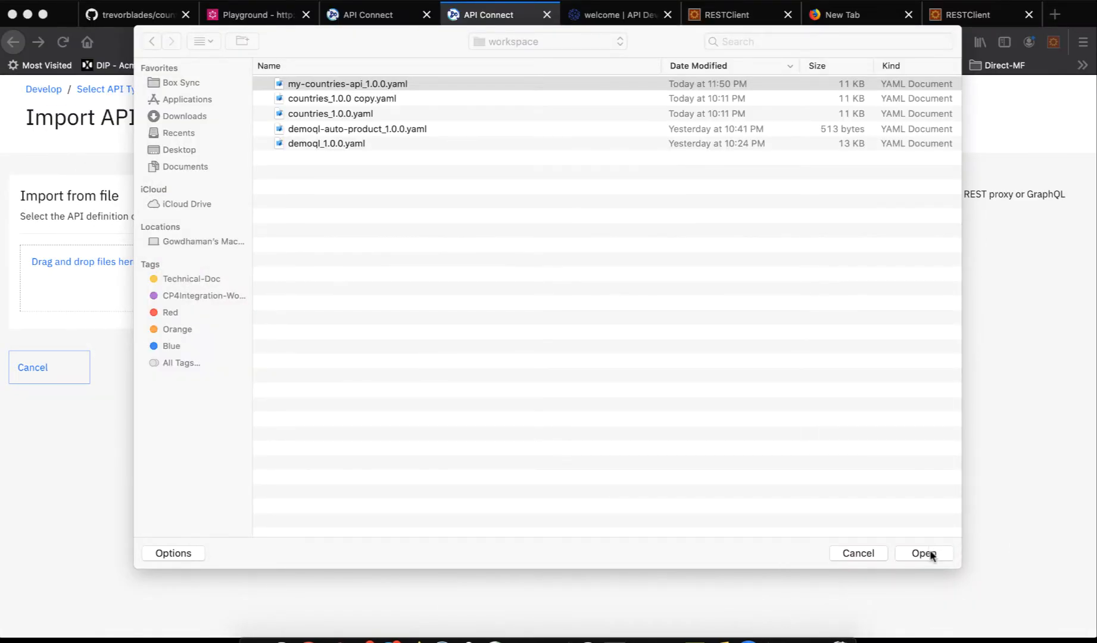
left_click(931, 554)
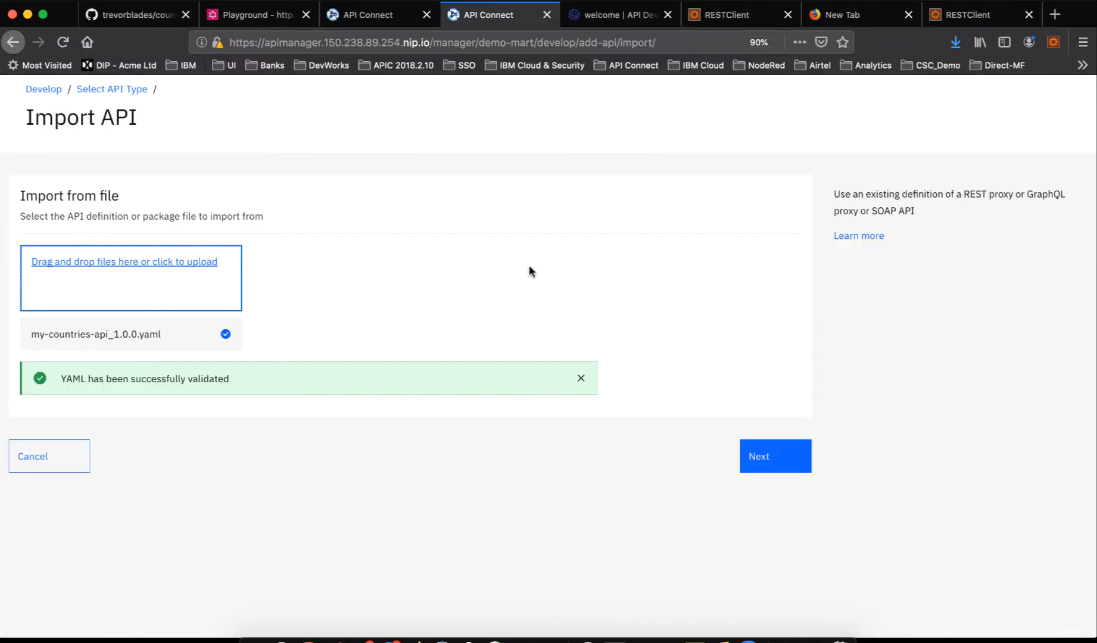
Finish the API import without activating the API and open it for editing
left_click(761, 457)
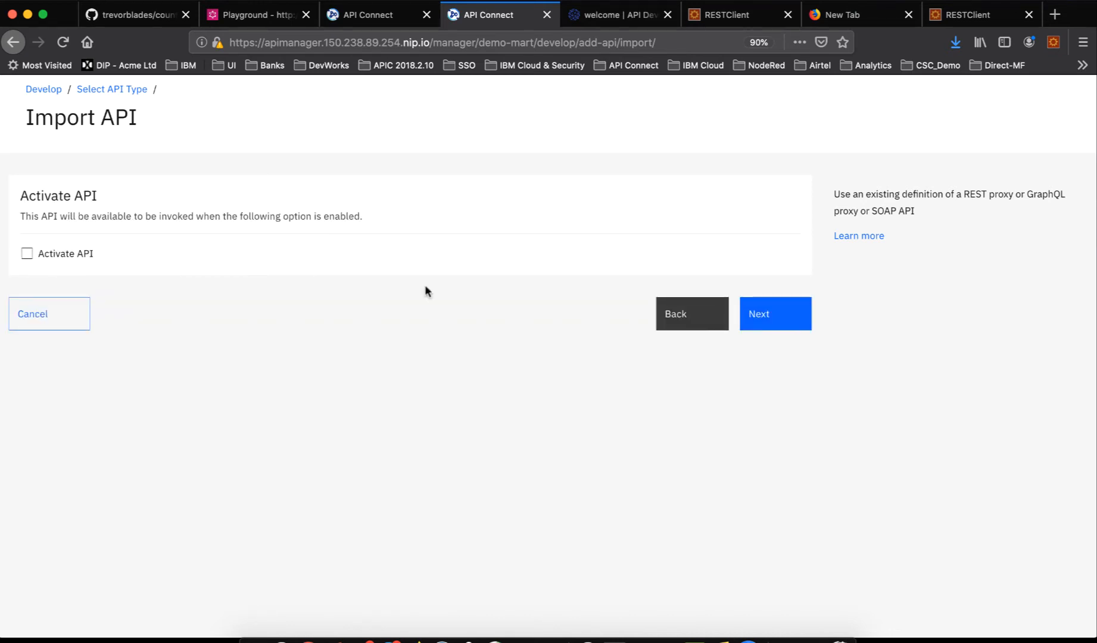
left_click(769, 317)
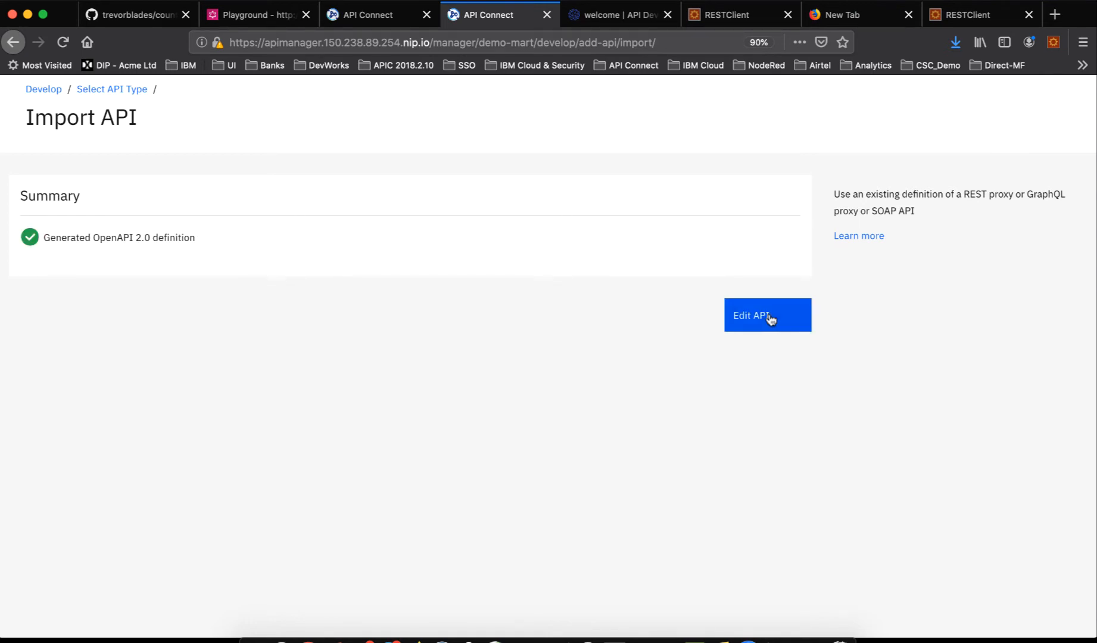
left_click(769, 317)
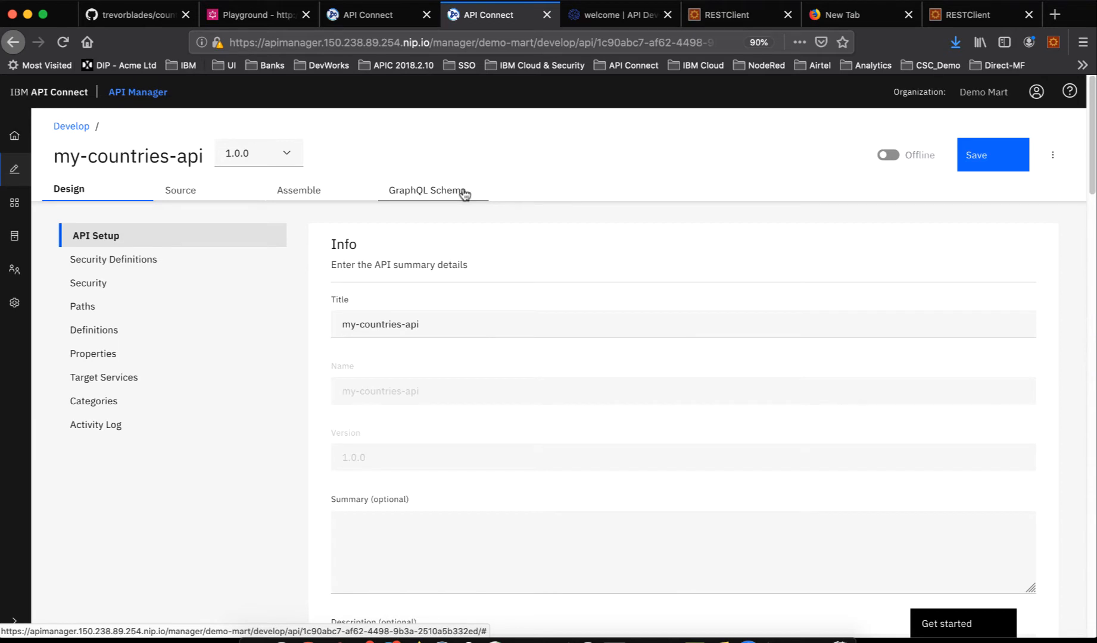
Glance at the same API in API Designer v10, minimize it and open the API's GraphQL schema in API Manager
left_click(736, 636)
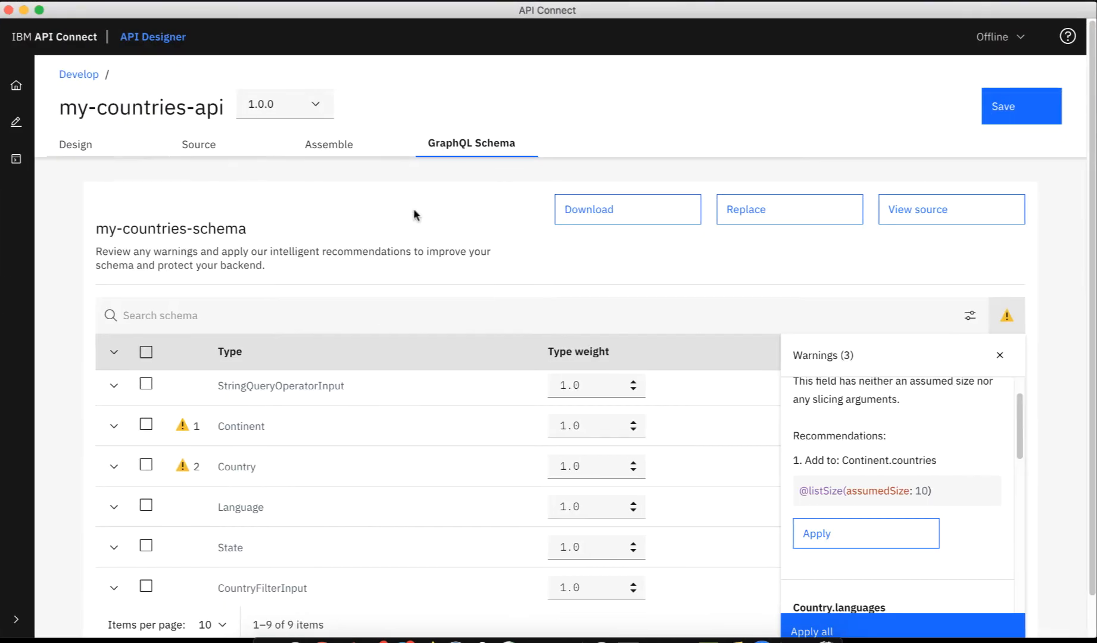
left_click(24, 10)
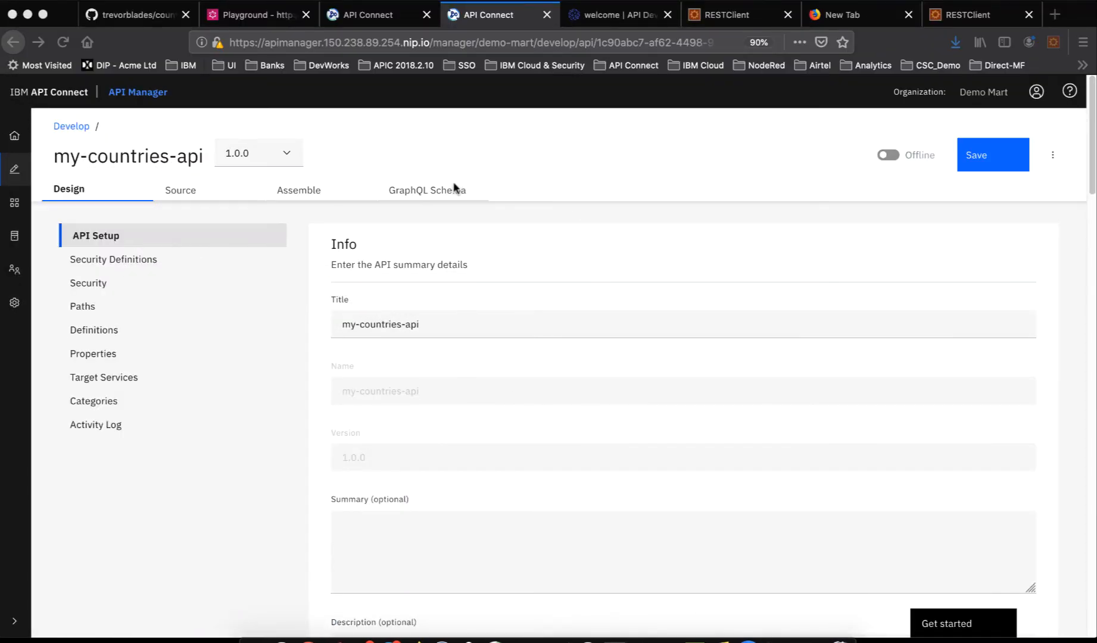
left_click(445, 198)
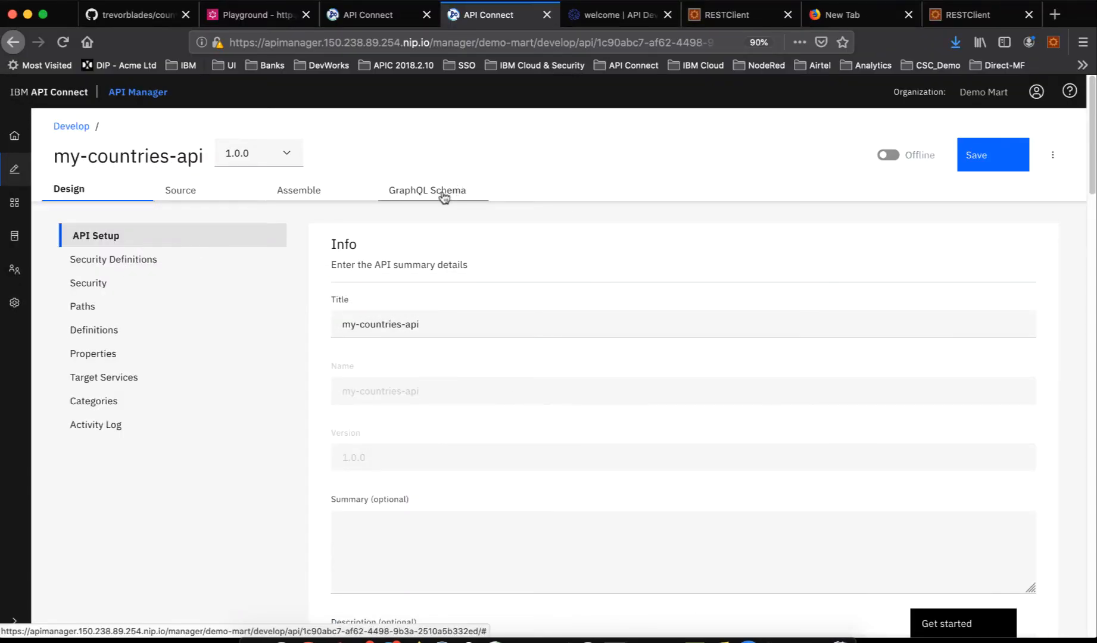
left_click(444, 198)
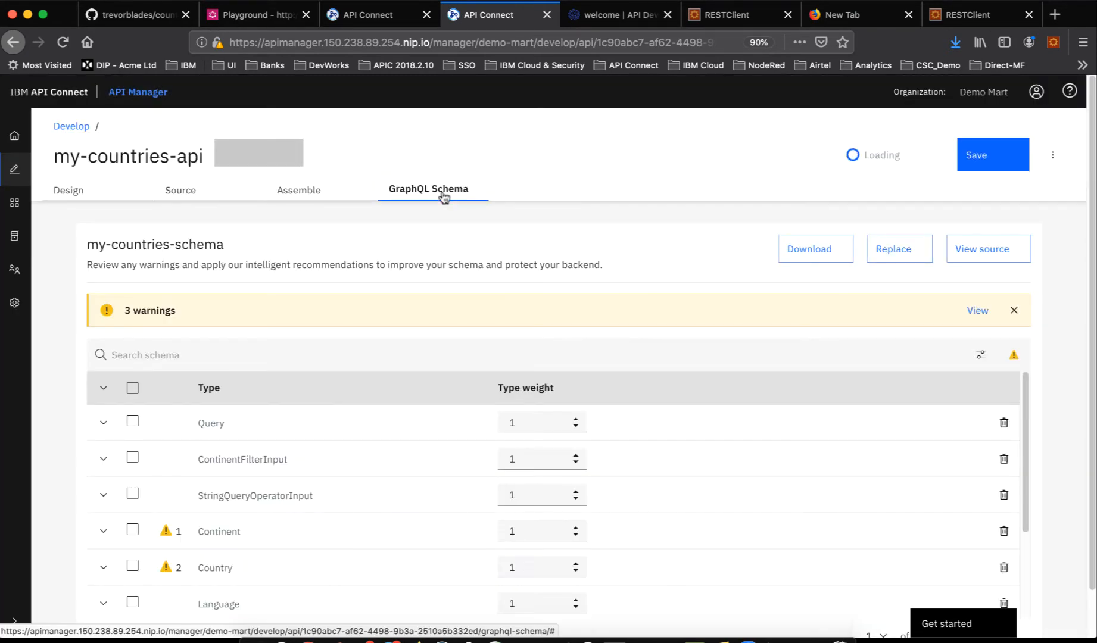
Review the schema warnings and apply the recommended assumed list size of 10 to Continent.countries
left_click(1015, 356)
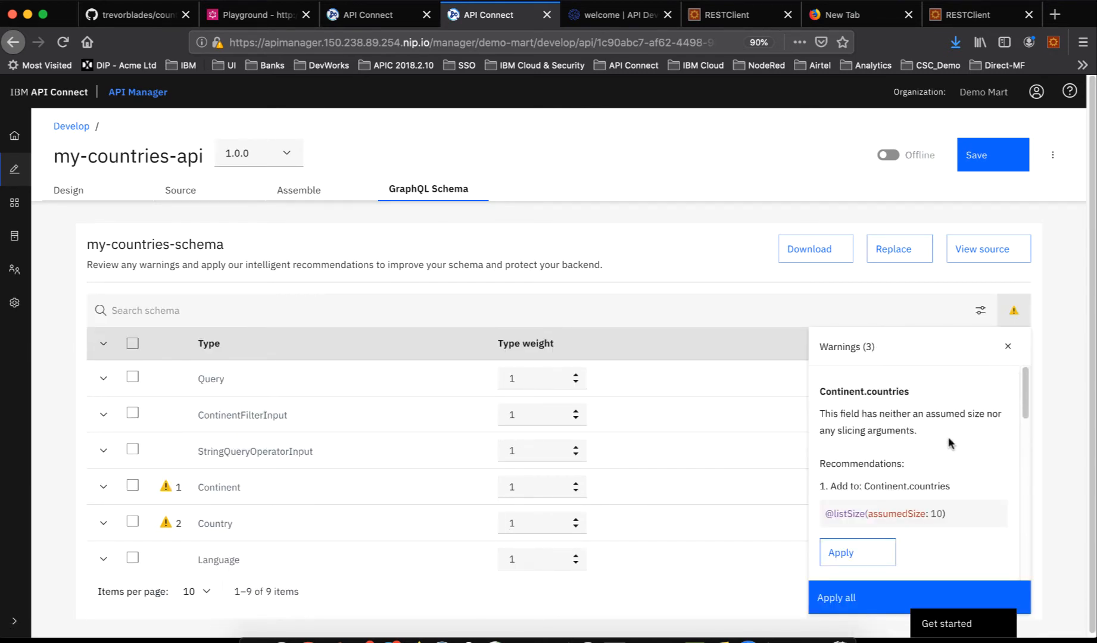
scroll(944, 435, "down", 4)
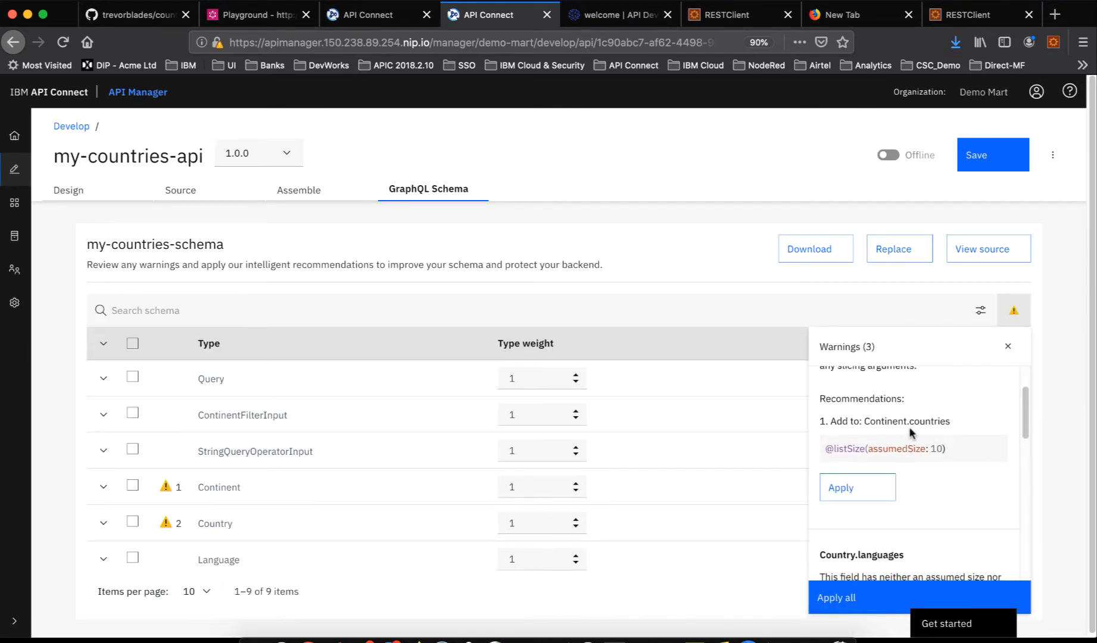
scroll(869, 410, "up", 2)
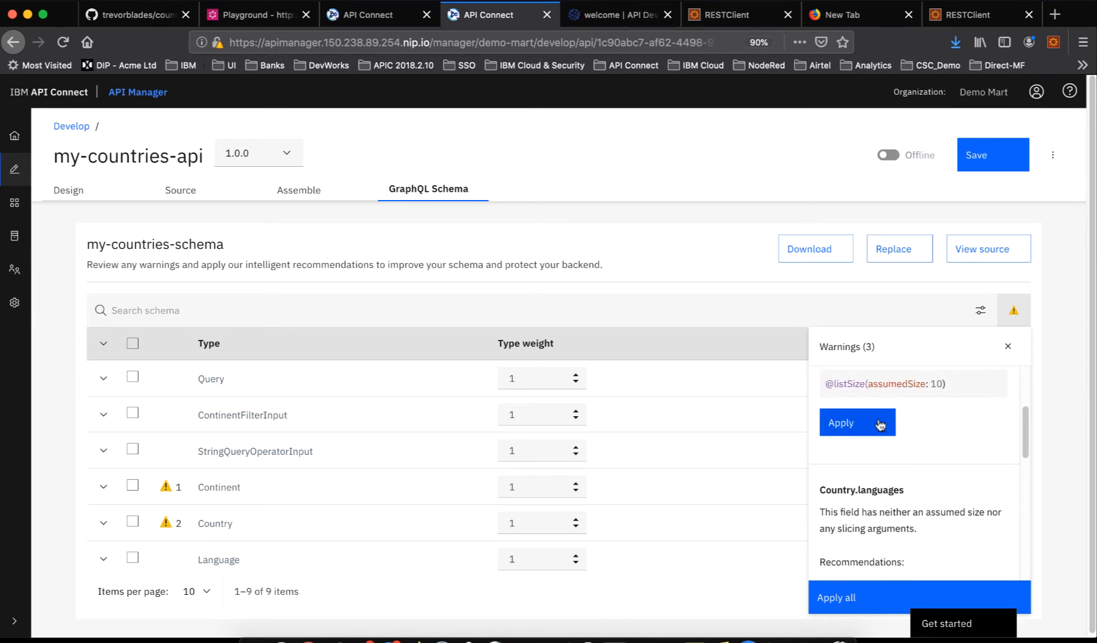
left_click(879, 427)
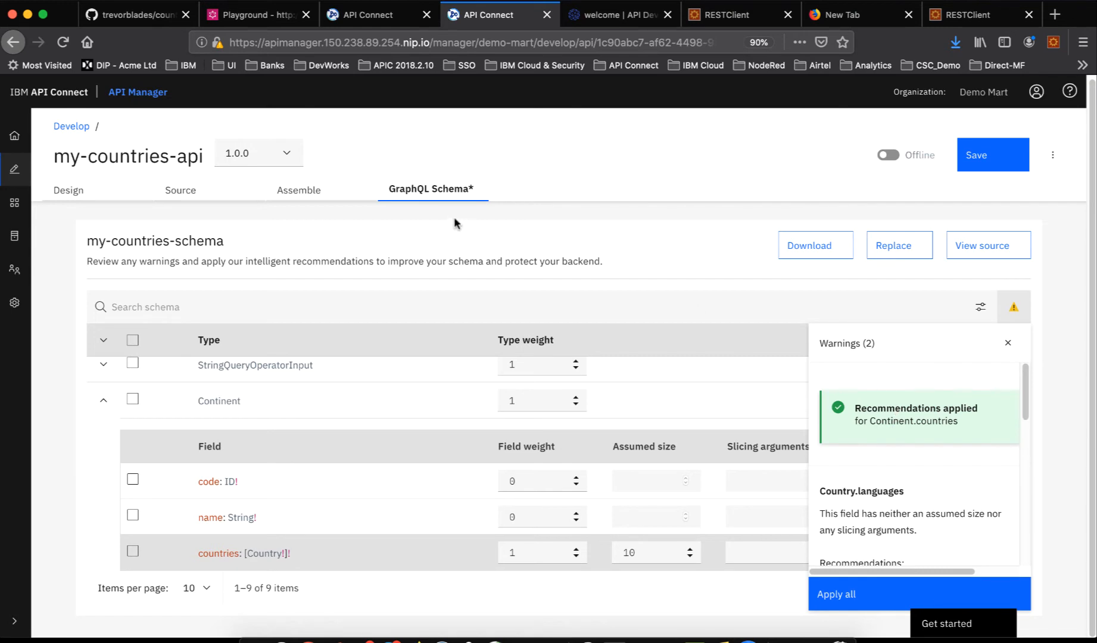
Save the API, then apply the recommended assumed list size of 10 to Country.languages and save again
left_click(1004, 160)
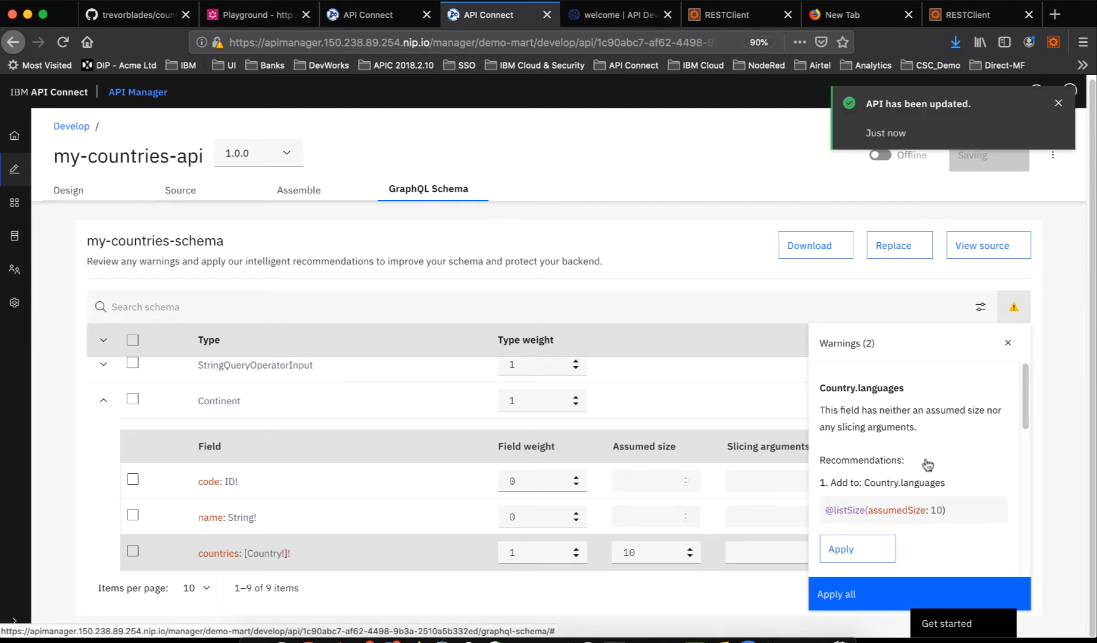
scroll(926, 463, "down", 2)
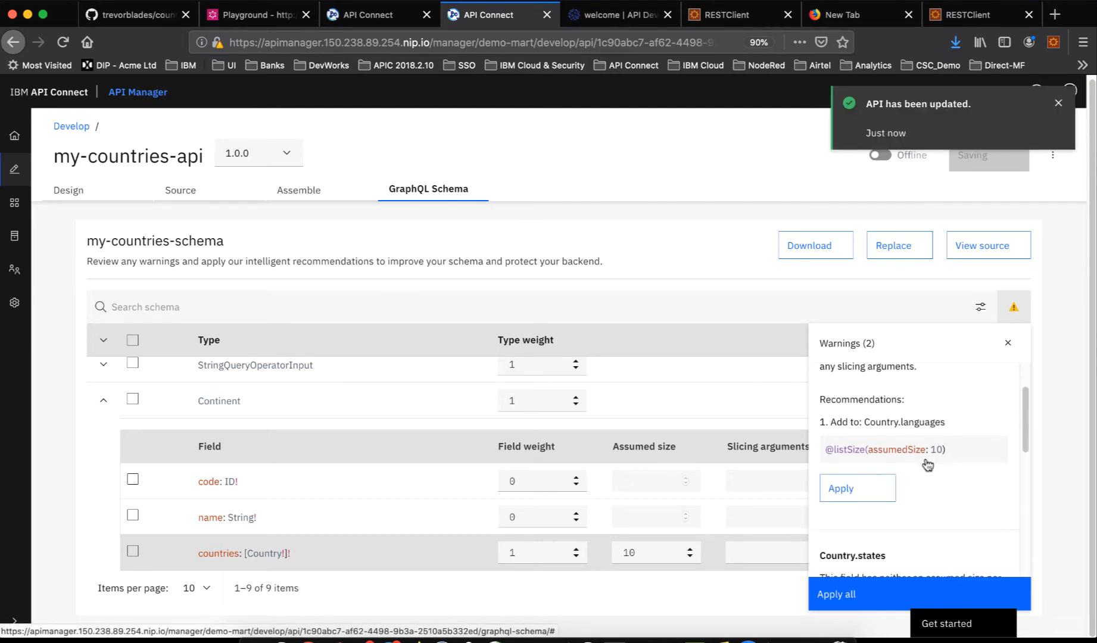
left_click(859, 487)
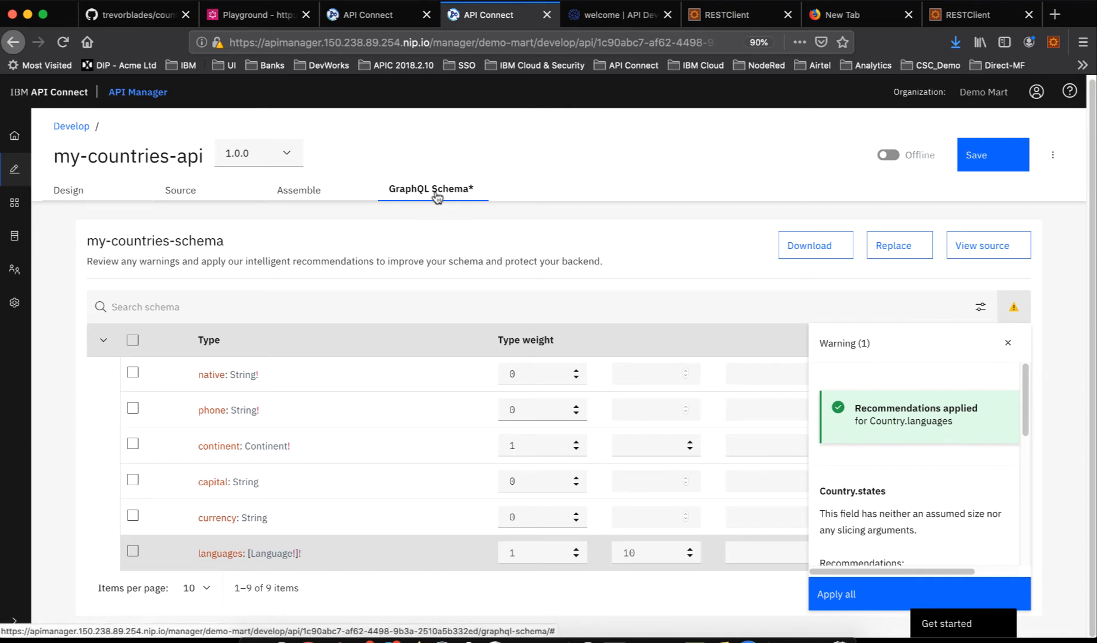
left_click(984, 158)
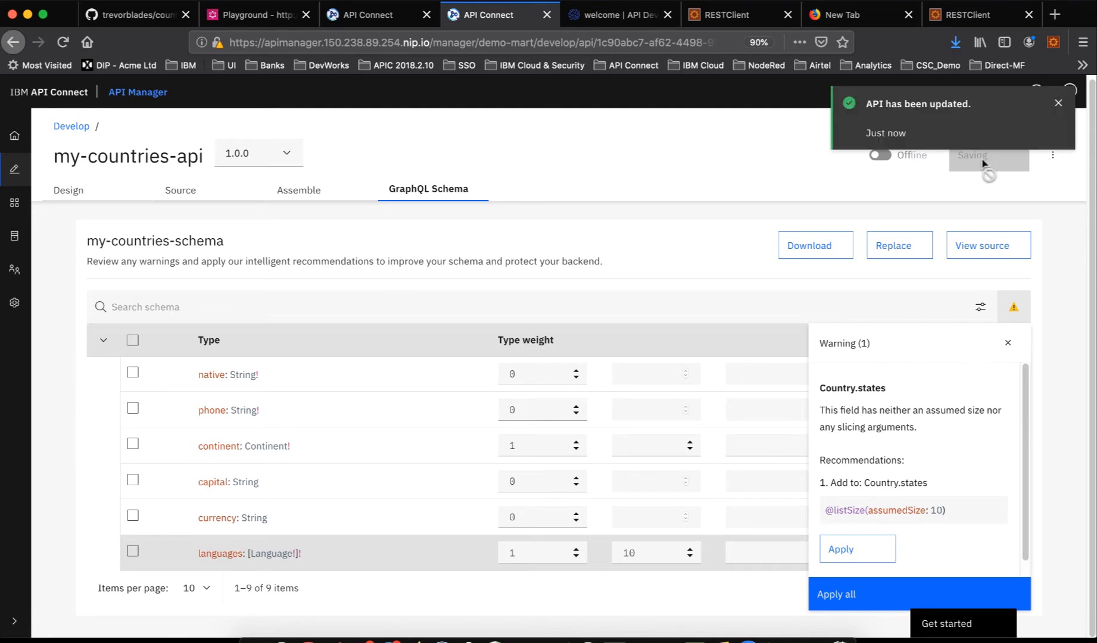
left_click(1060, 111)
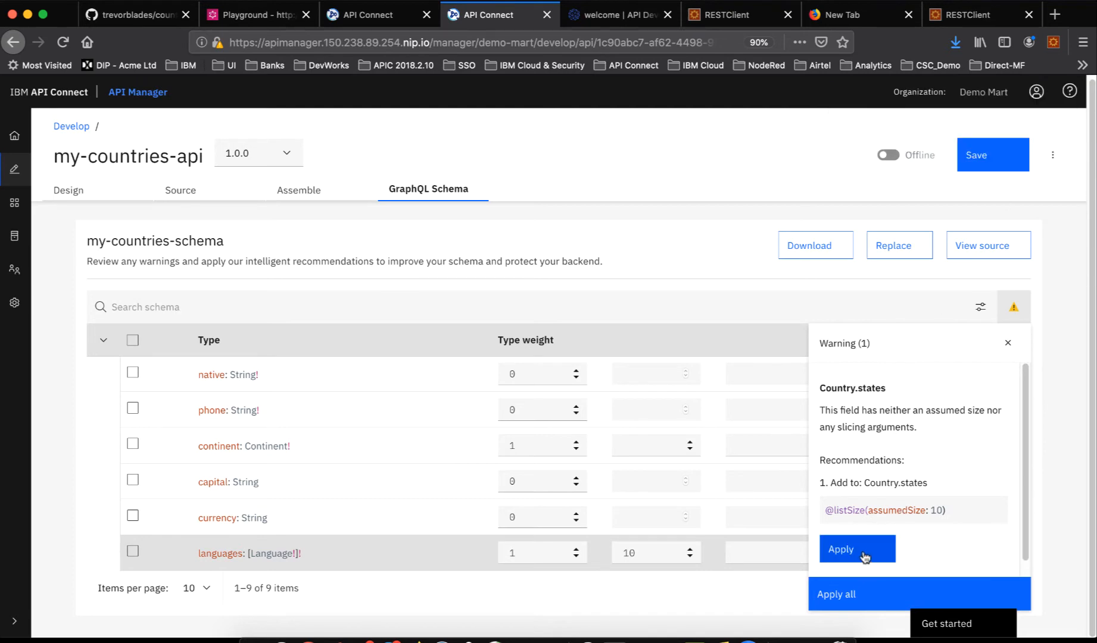
Apply the recommended assumed list size of 10 to Country.states and save the API
left_click(864, 556)
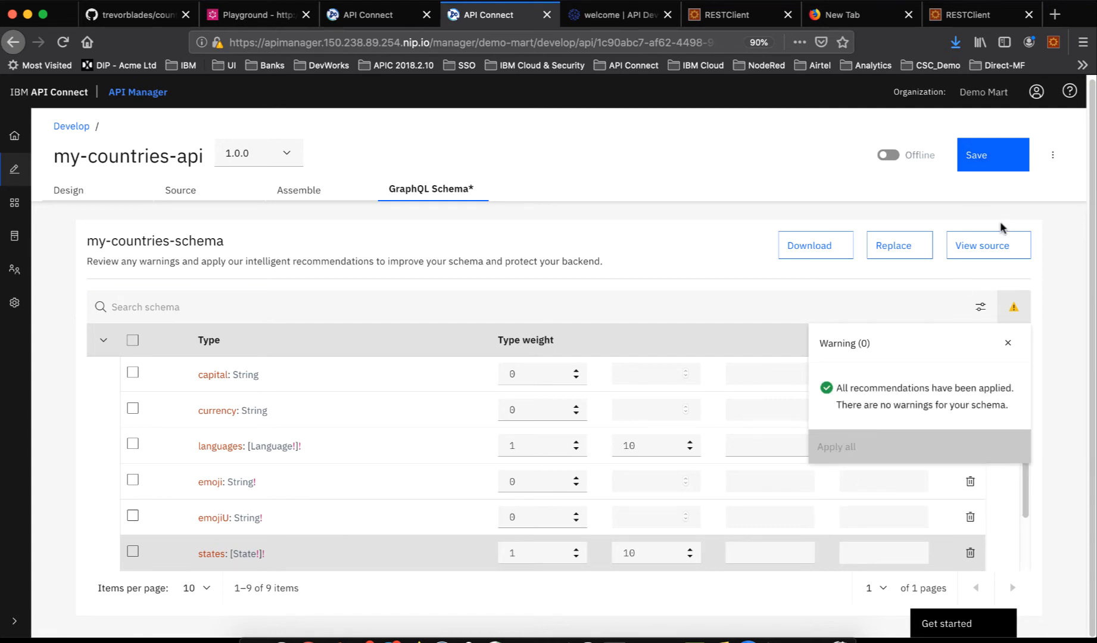
left_click(990, 166)
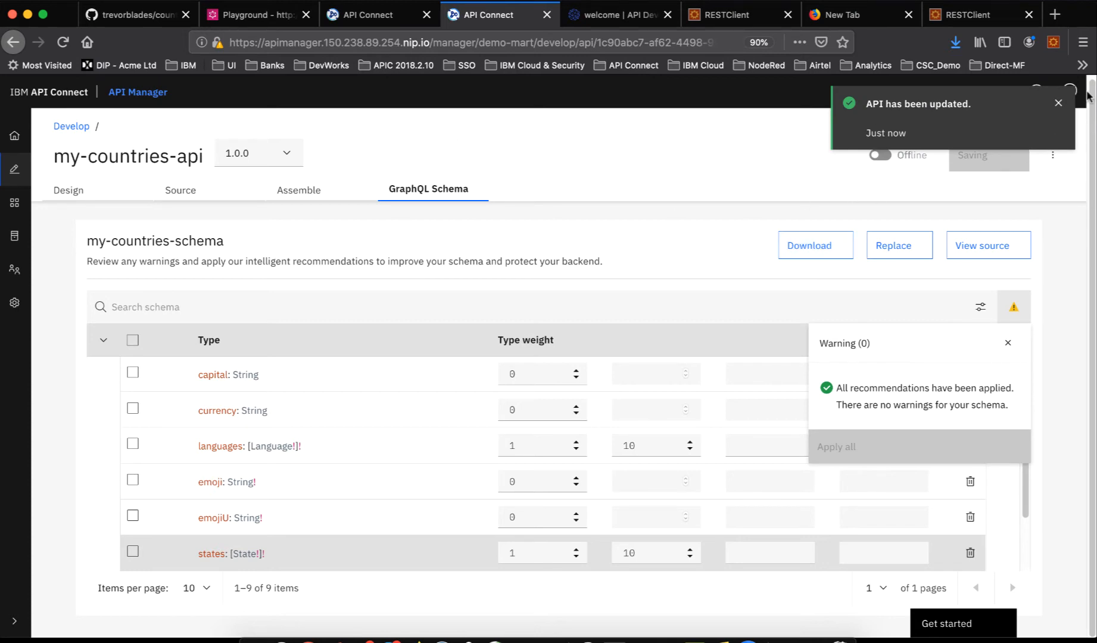
left_click(1059, 107)
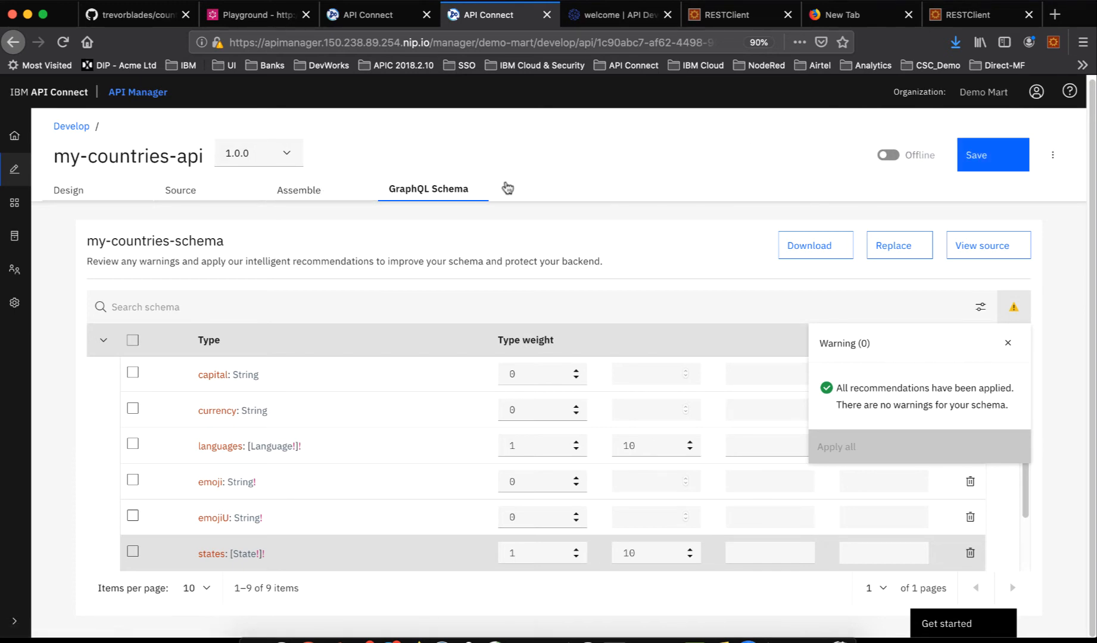
Examine the API's assembly flow and read the deprecation notice in its built-in test pane
left_click(305, 196)
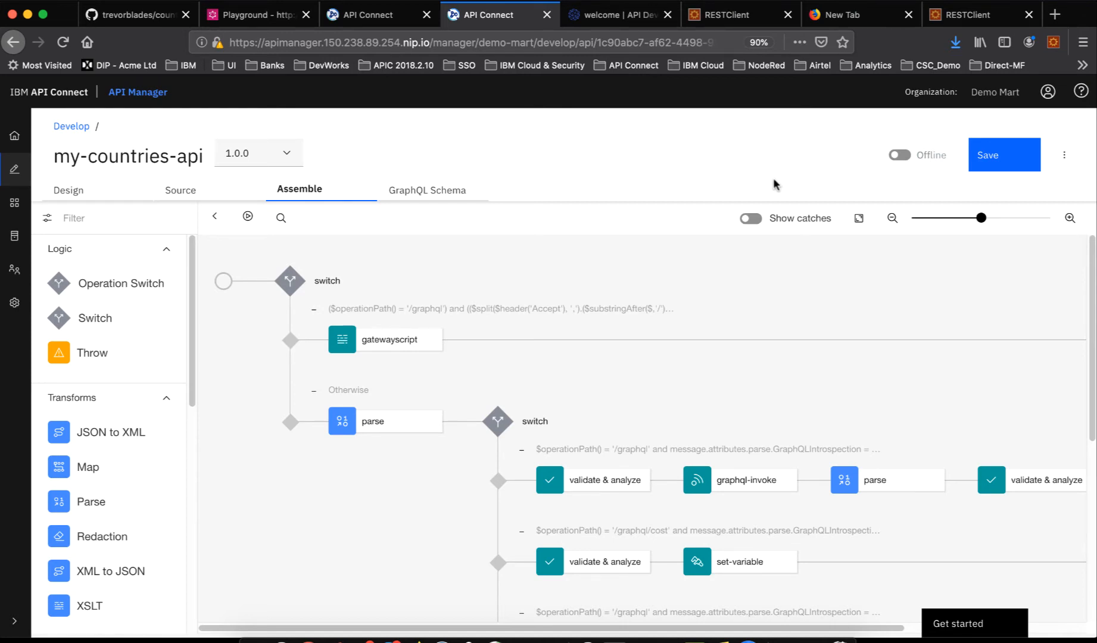
left_click(249, 221)
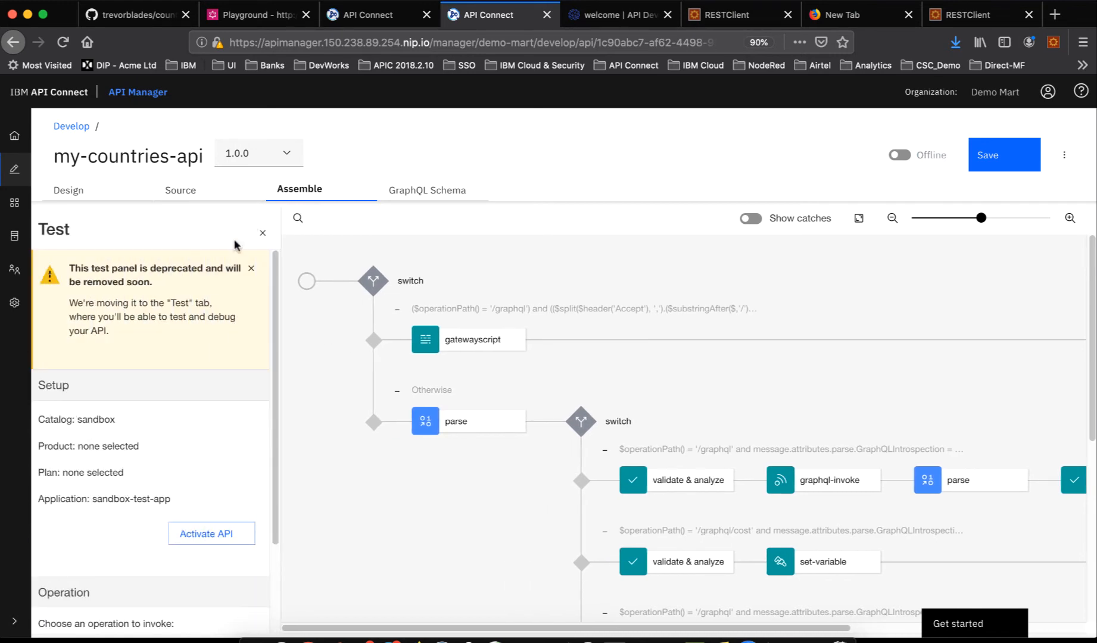
left_click_drag(93, 266, 176, 281)
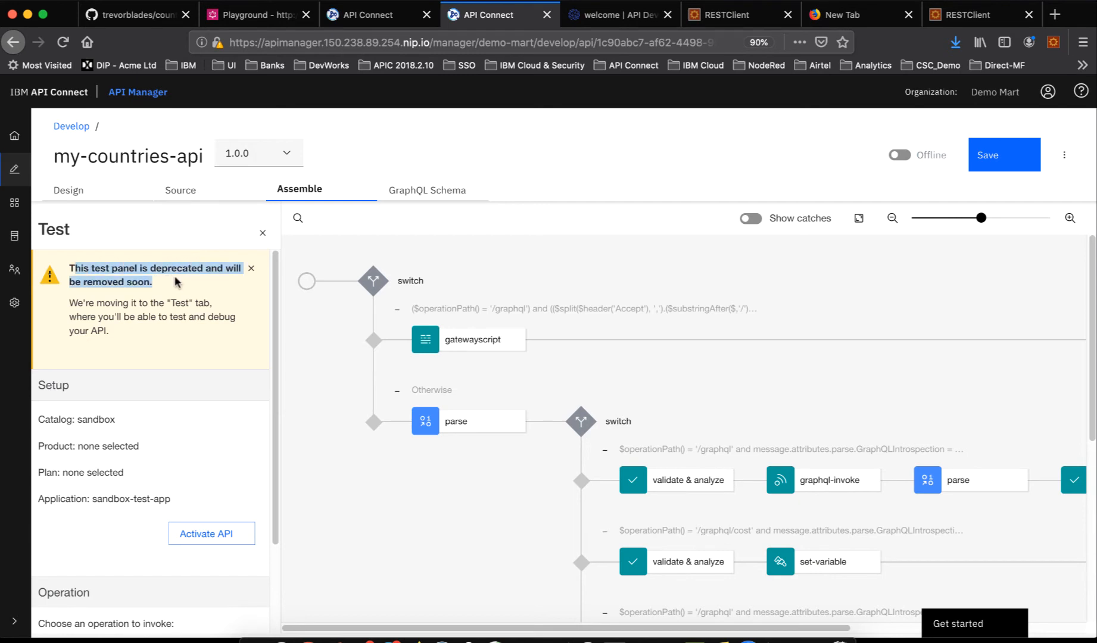
left_click(196, 298)
left_click_drag(70, 268, 178, 305)
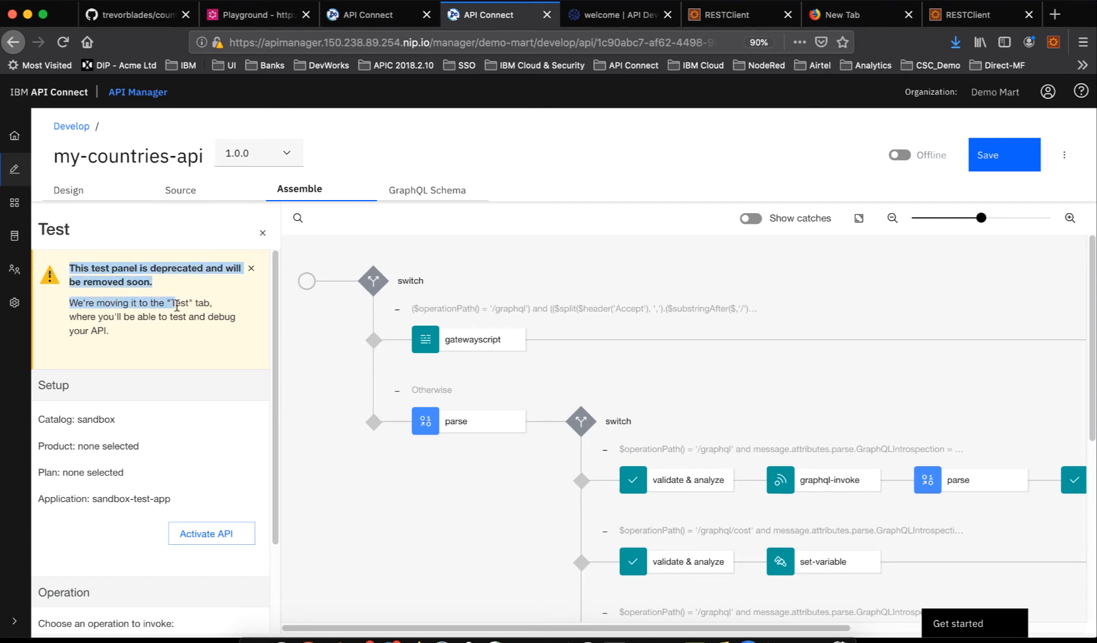
left_click(188, 311)
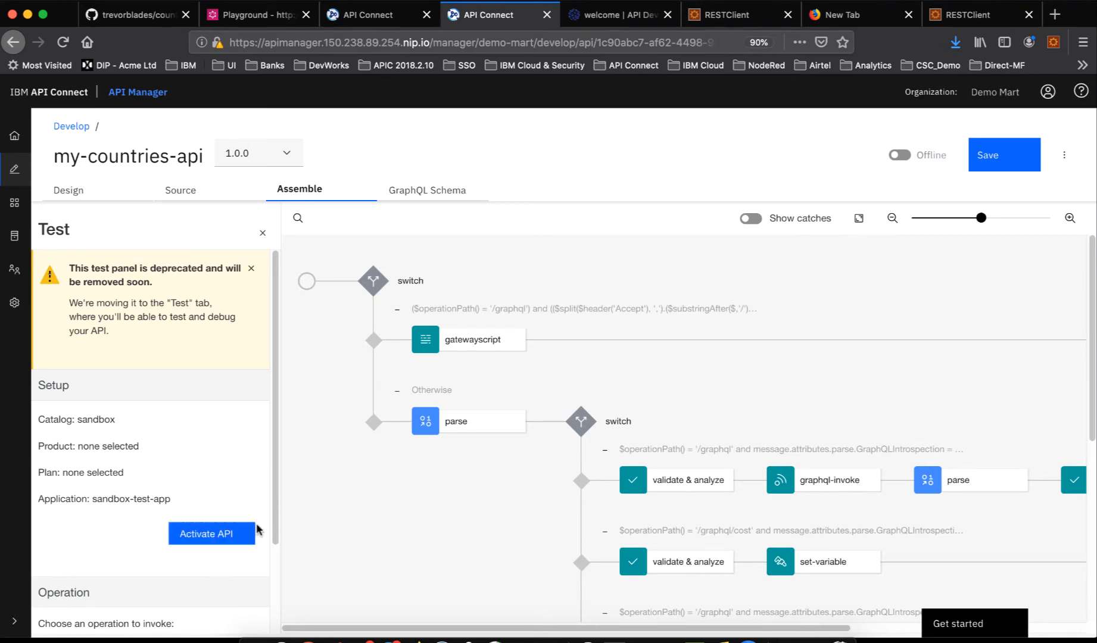
left_click(263, 233)
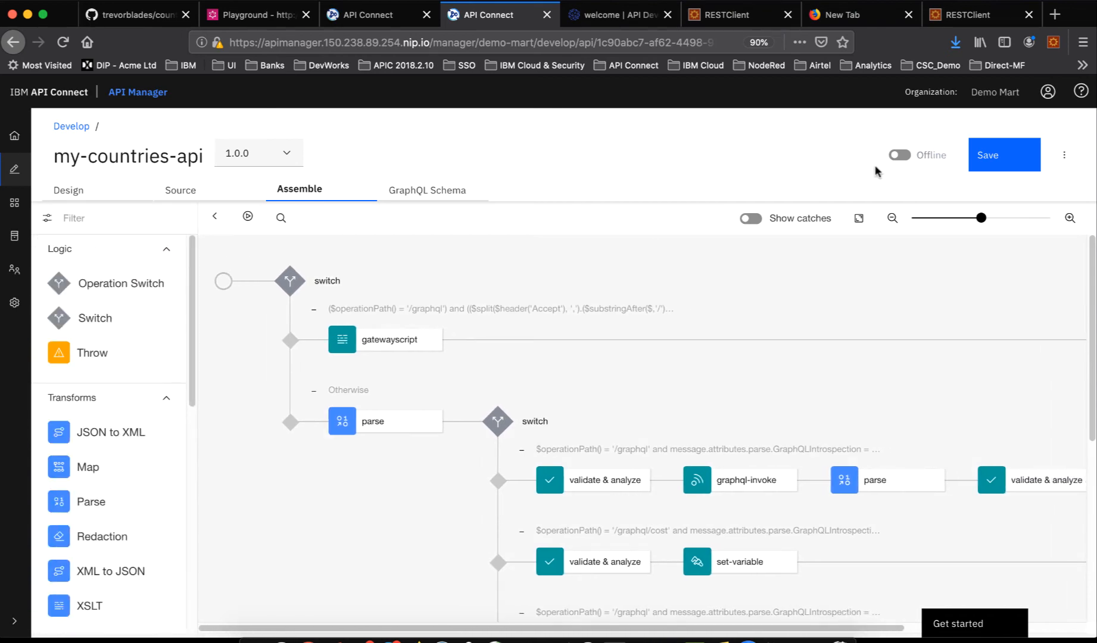
Bring my-countries-api online and view its base endpoint and sandbox application credentials
left_click(898, 156)
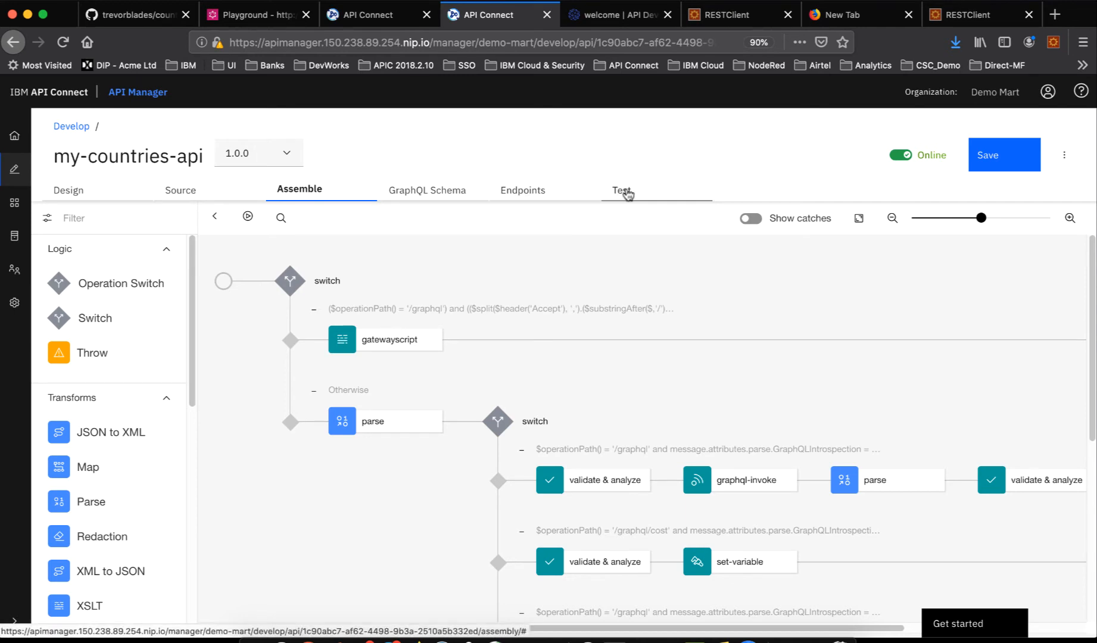
left_click(534, 196)
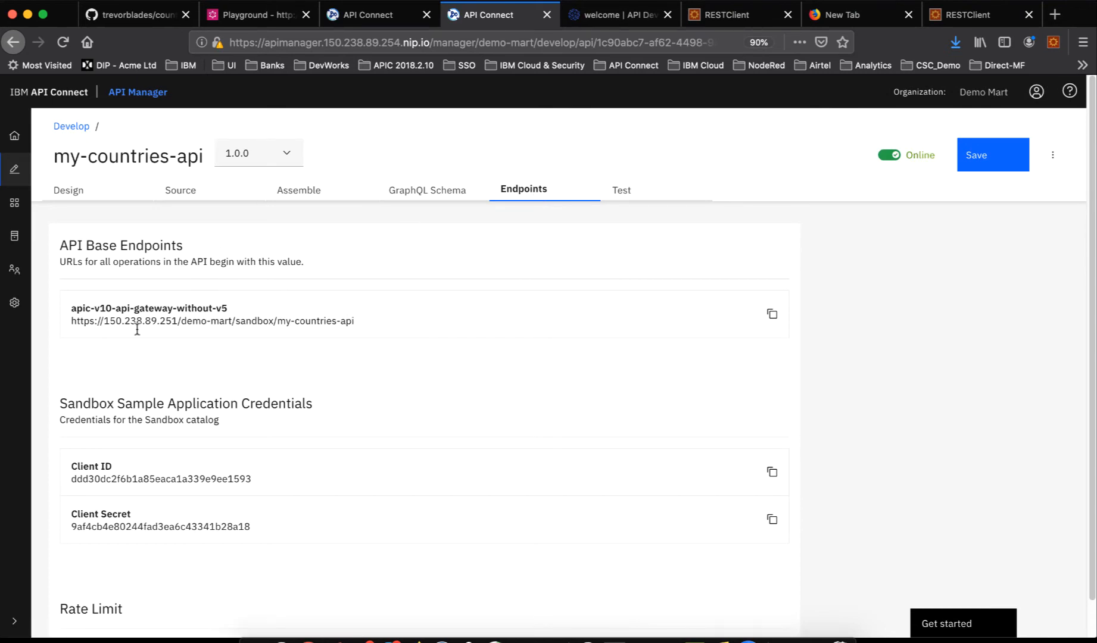
Open the API's test page and look over the request, its headers and the GraphiQL editor
left_click(615, 190)
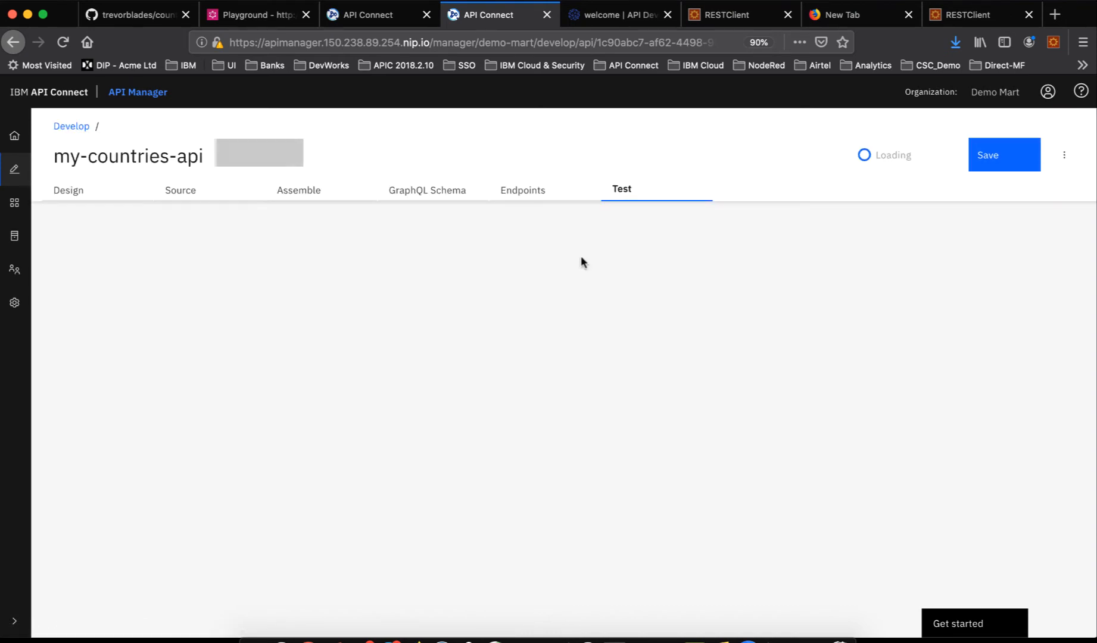
scroll(612, 295, "down", 1)
scroll(611, 294, "down", 1)
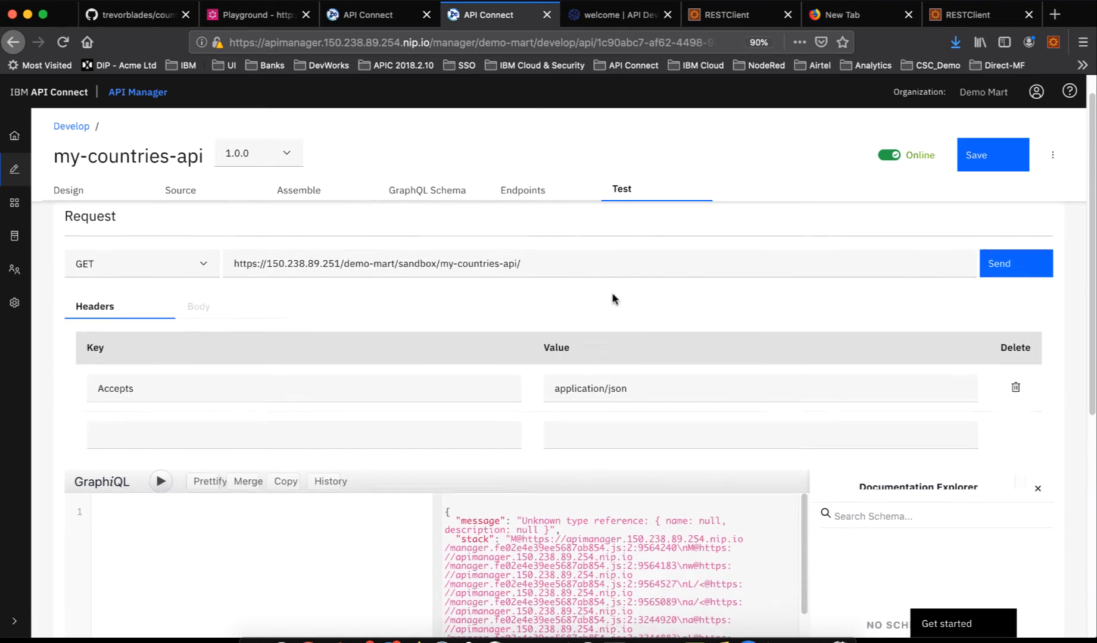
scroll(612, 294, "up", 1)
scroll(654, 542, "down", 2)
scroll(655, 542, "up", 3)
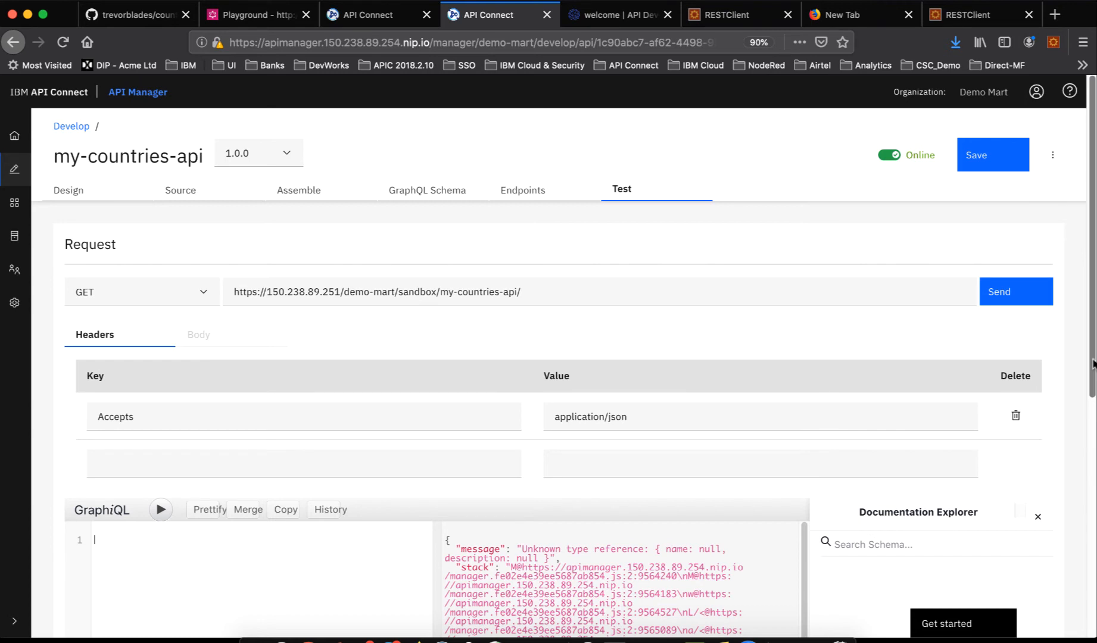
scroll(1094, 364, "down", 4)
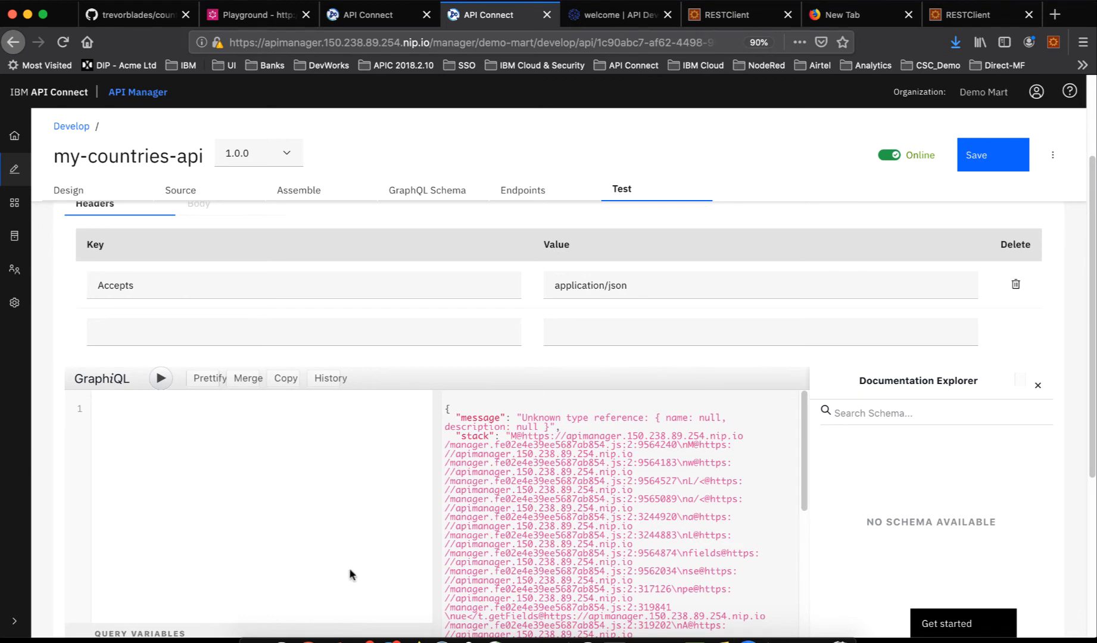
scroll(561, 442, "up", 3)
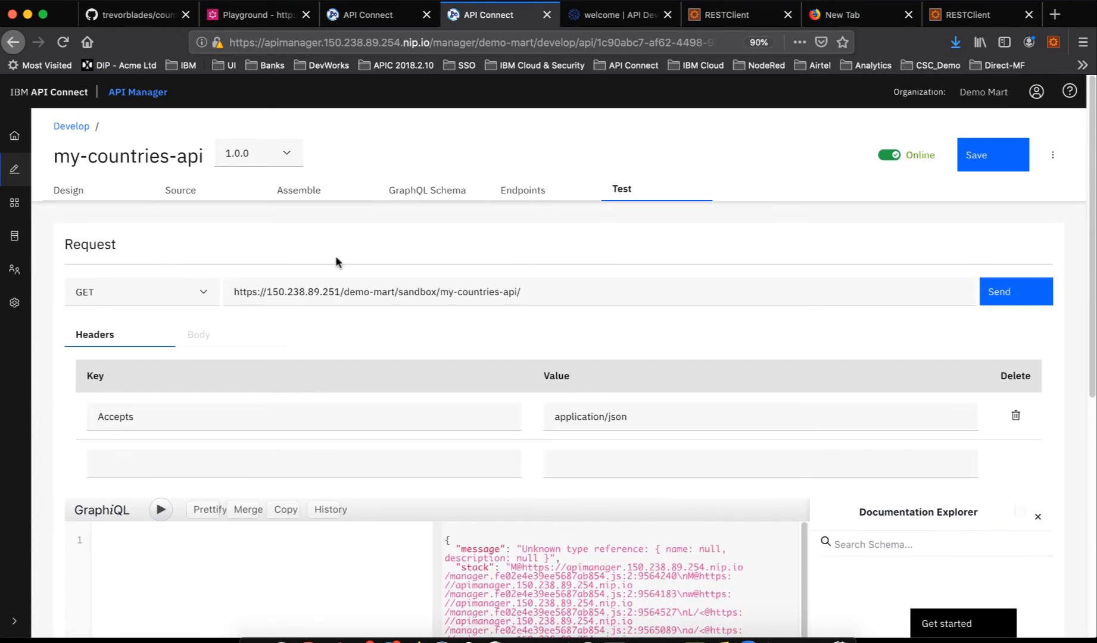
Set the test request's method to POST and append graphql to the my-countries-api URL
left_click(206, 292)
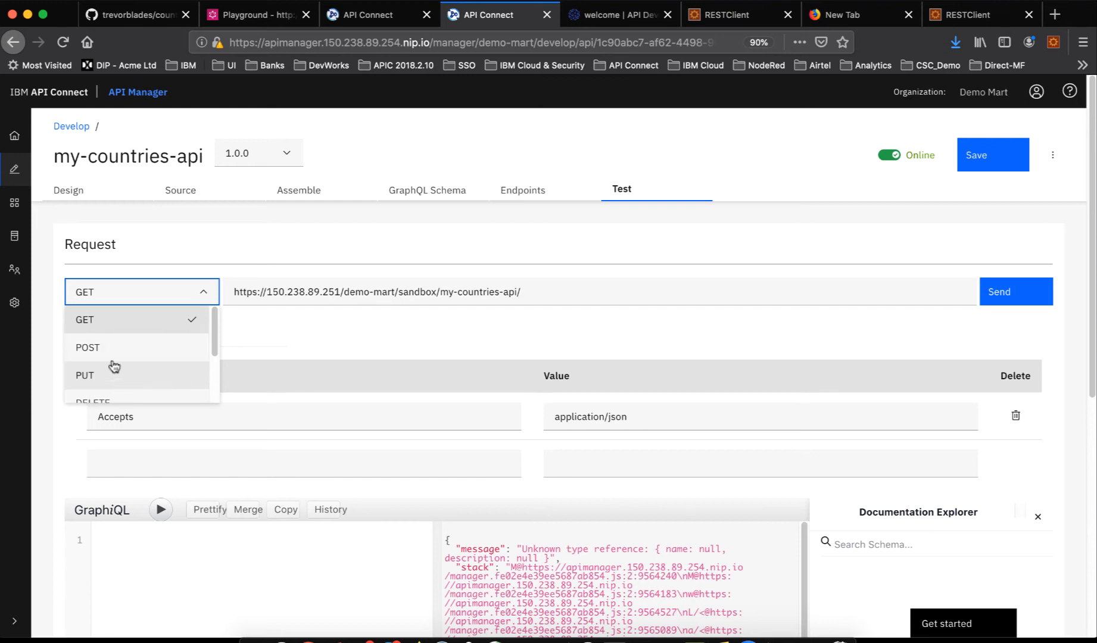
scroll(128, 387, "down", 2)
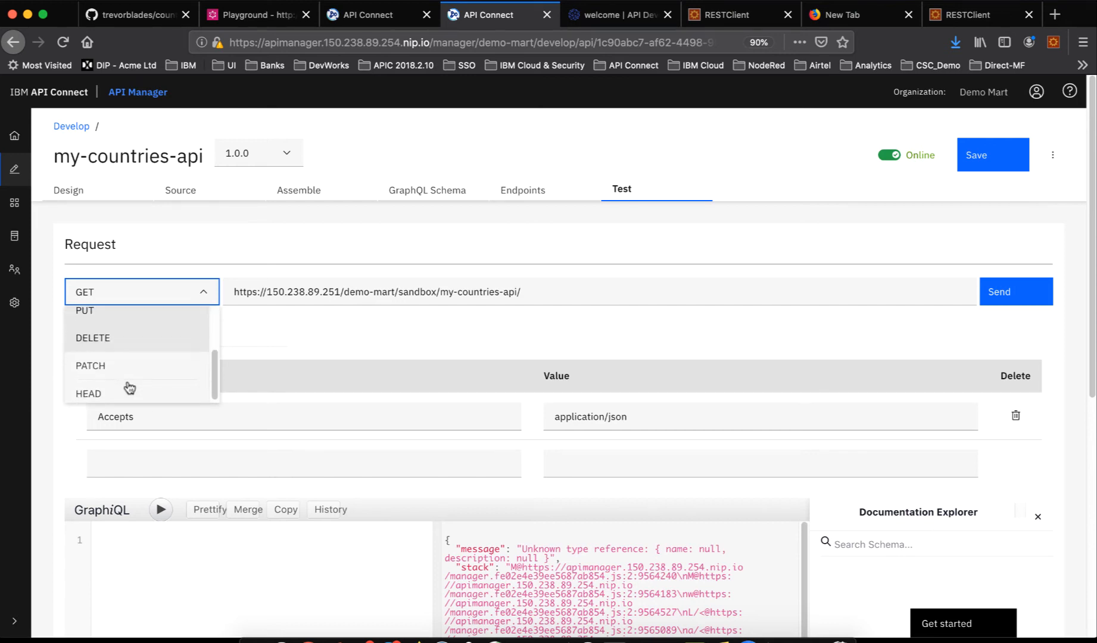
scroll(128, 387, "up", 2)
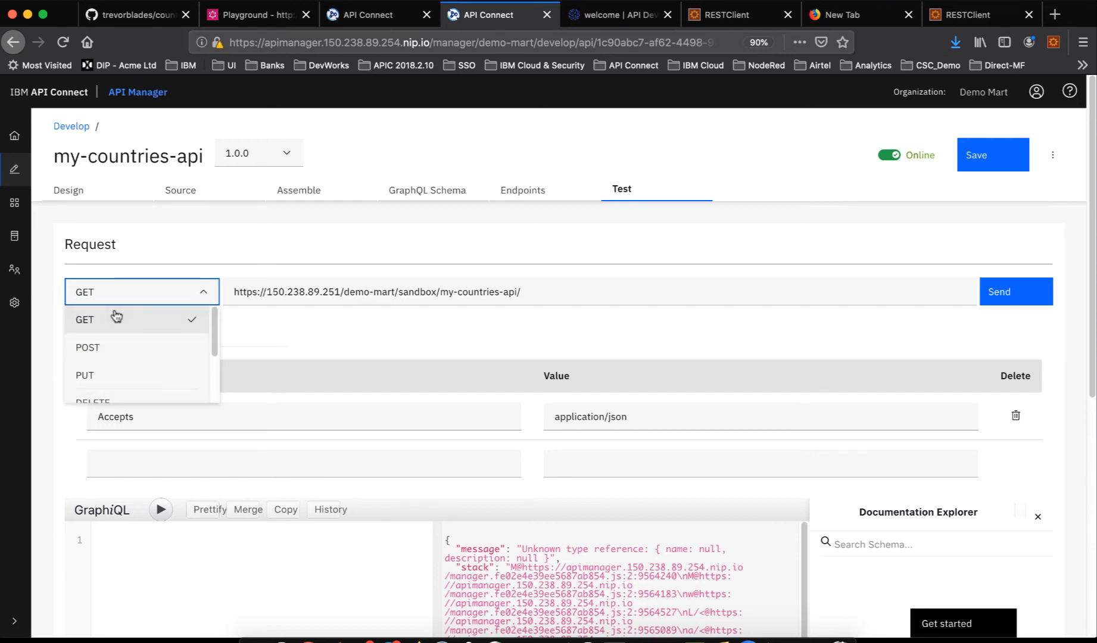
left_click(559, 290)
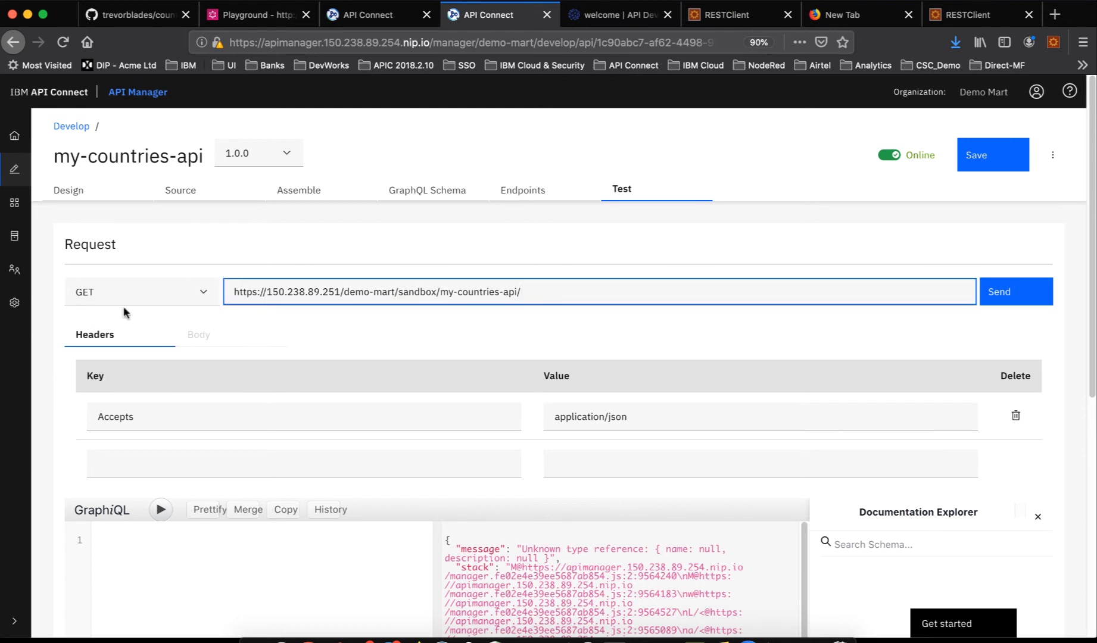
left_click(114, 290)
left_click(101, 354)
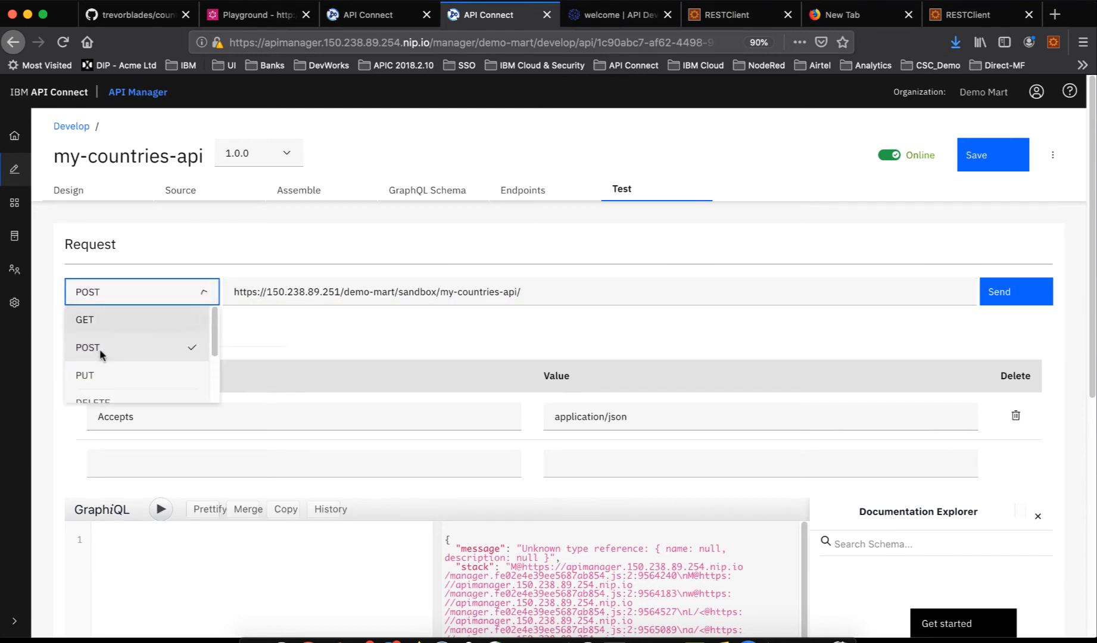
left_click(619, 300)
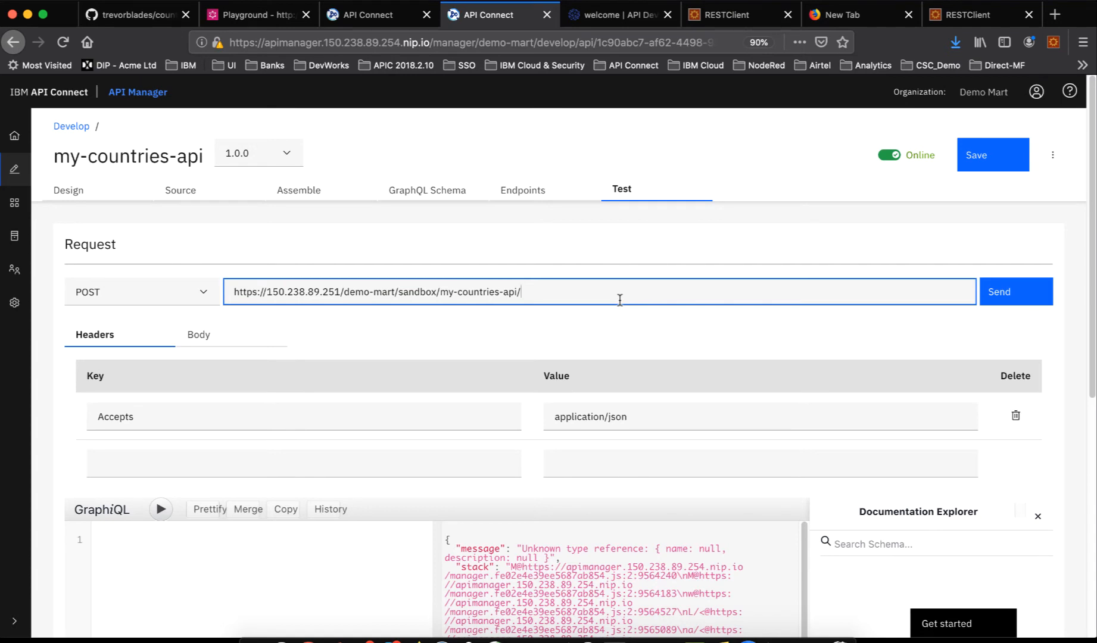
type("graphql")
Add a Content-Type request header with the value application/graphql
left_click(206, 334)
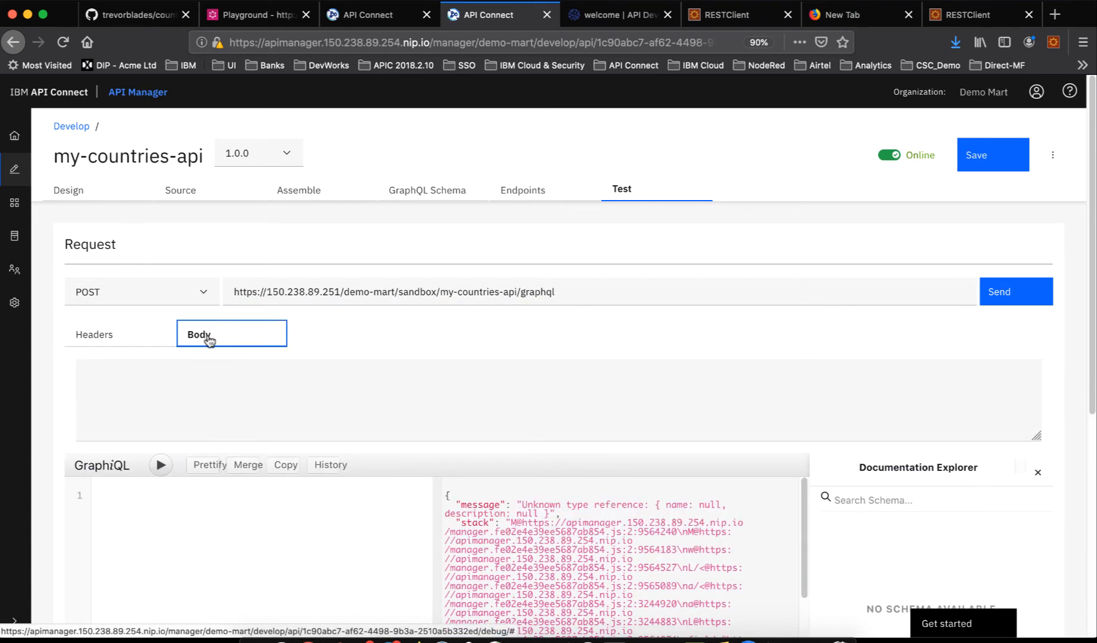
left_click(111, 337)
scroll(331, 344, "down", 4)
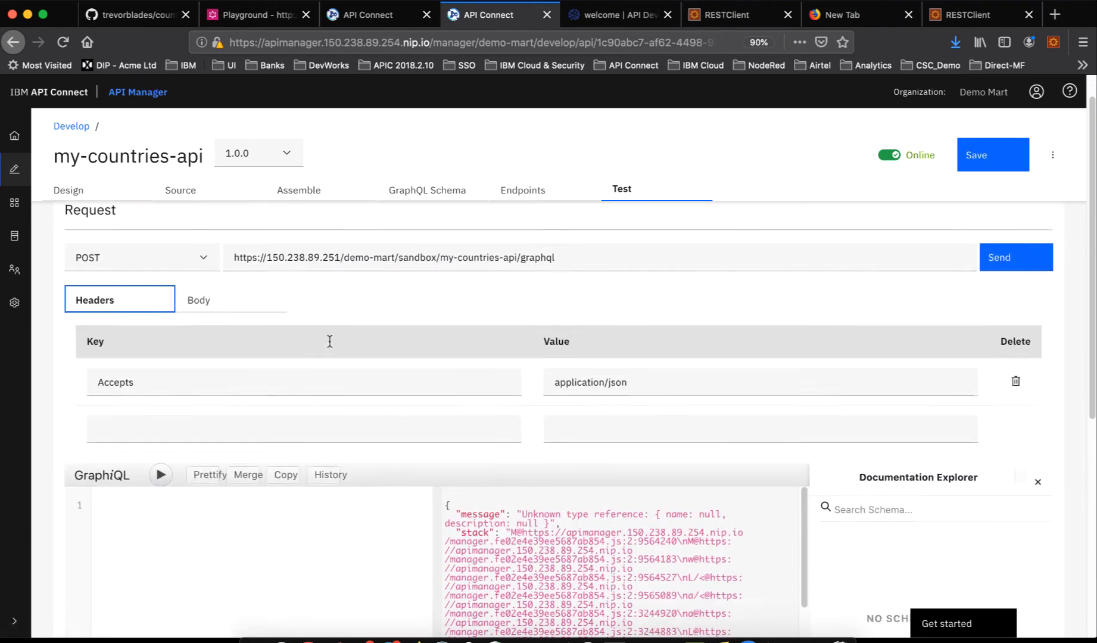
left_click(203, 327)
scroll(344, 341, "up", 1)
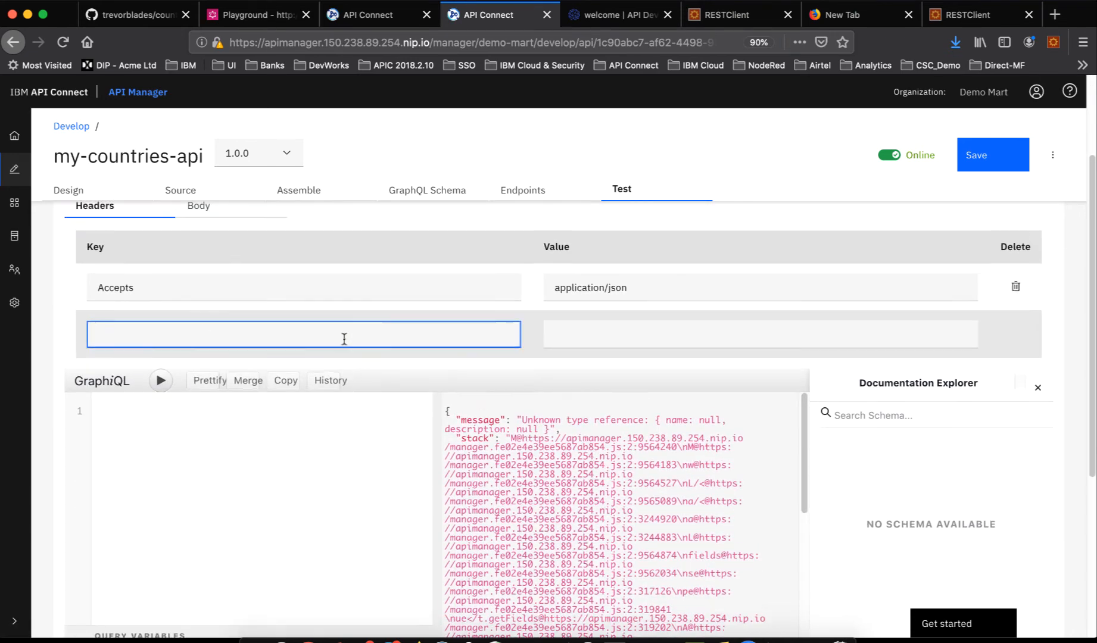
type("X")
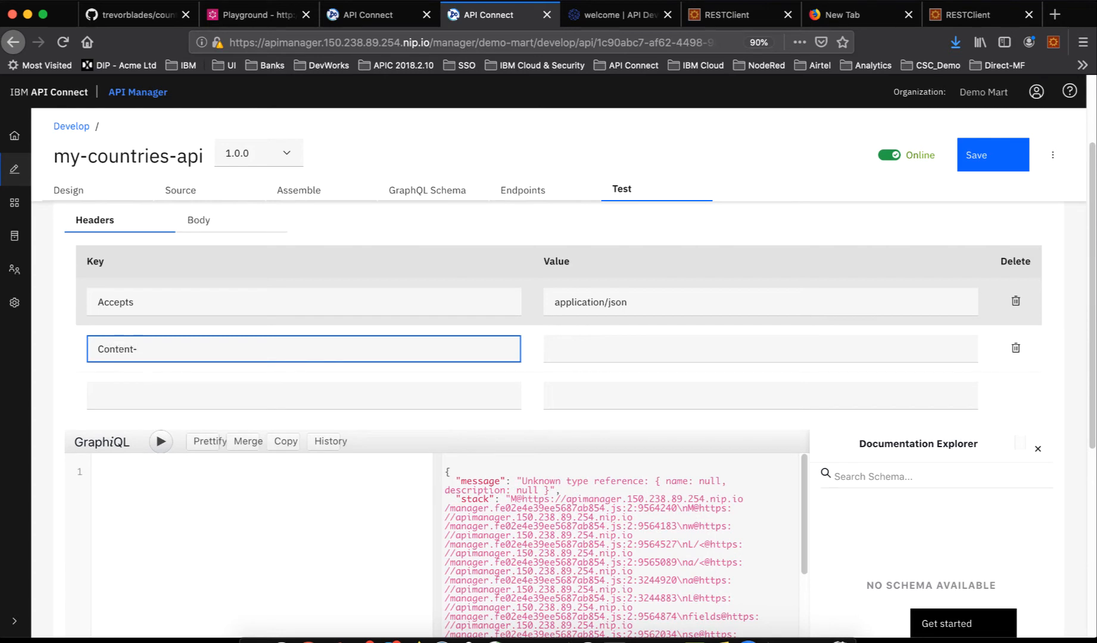
key("Tab")
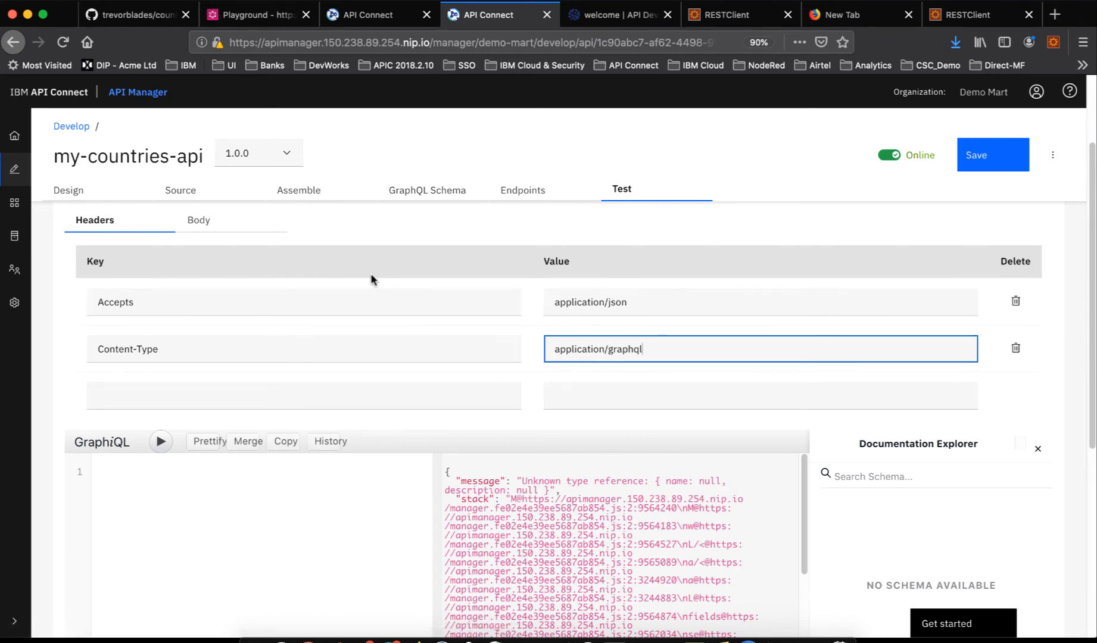
Open the test request's body, switch to the GraphQL Playground, and run and copy its List Continents query without the comment
left_click(201, 221)
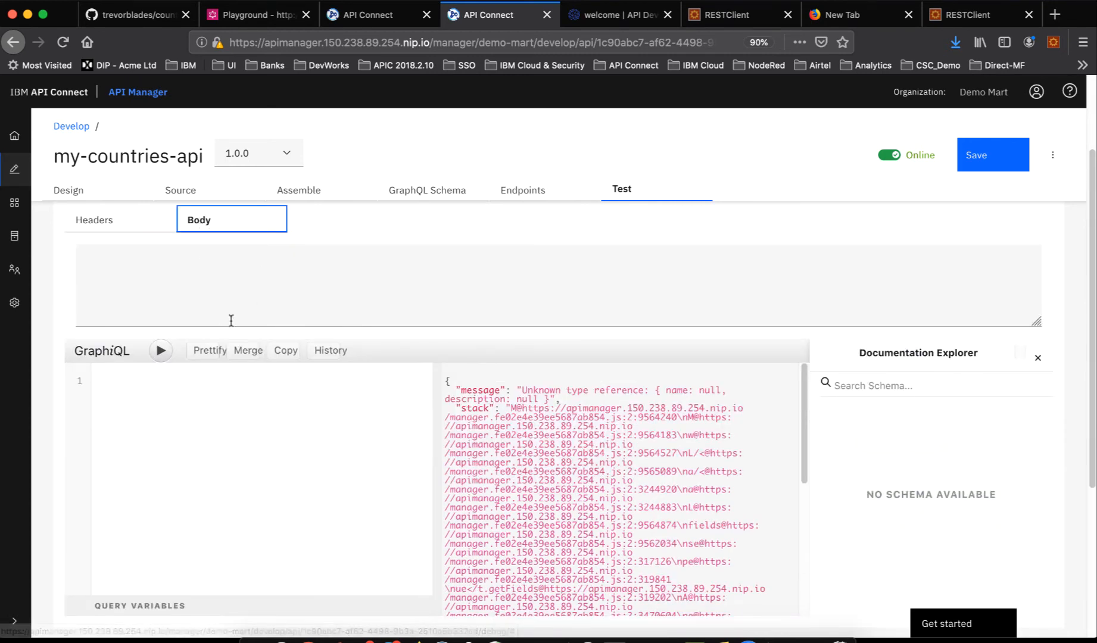
left_click(235, 286)
scroll(235, 286, "up", 3)
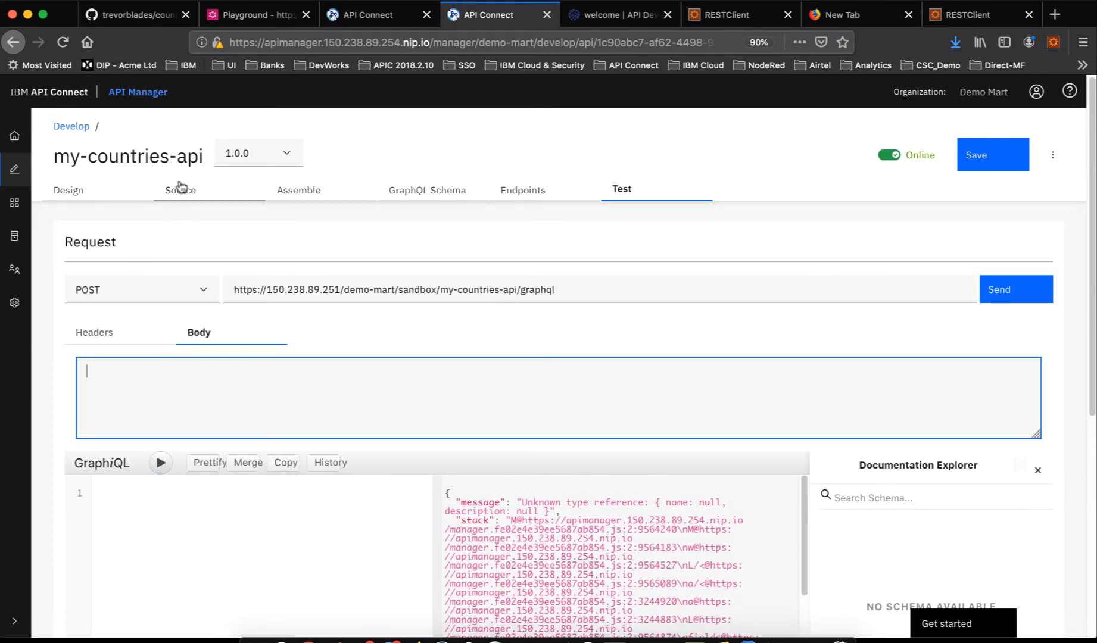
left_click(254, 17)
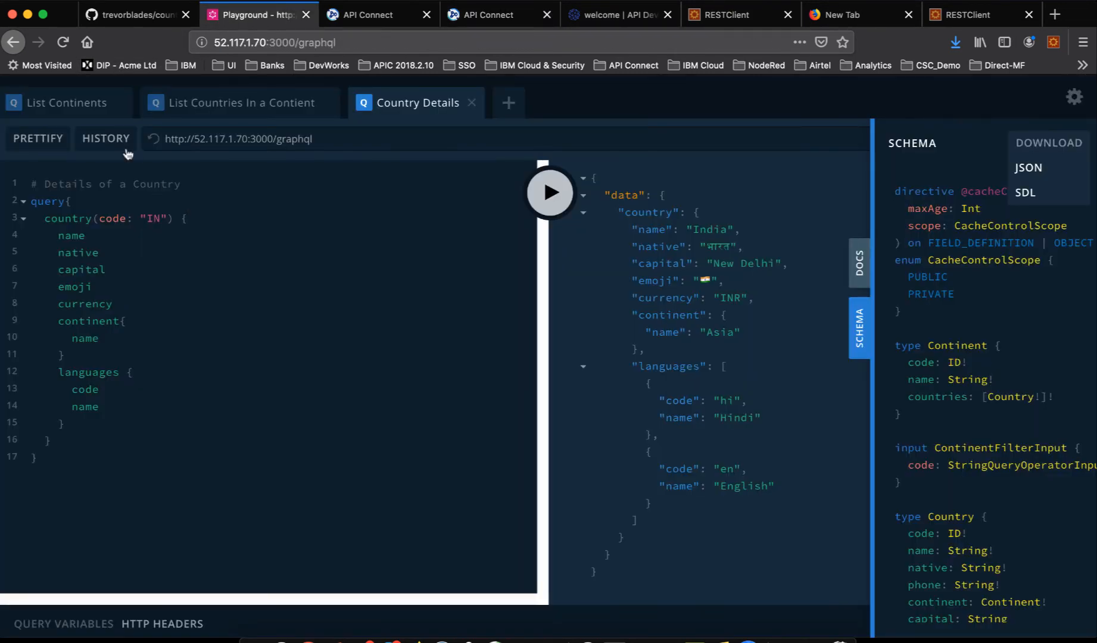
left_click(79, 106)
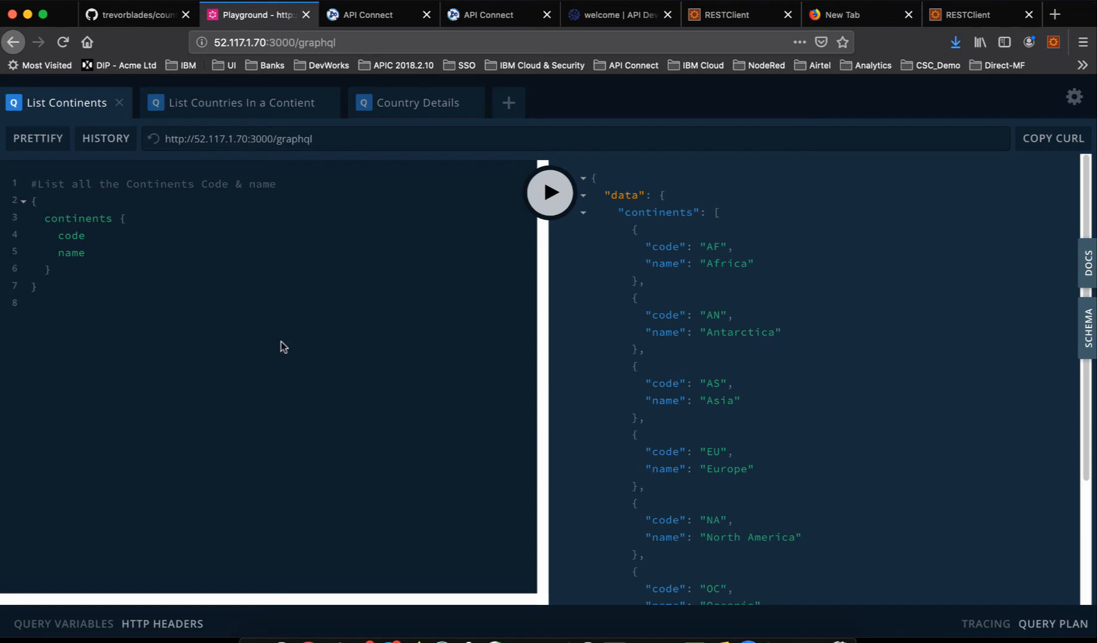
left_click(550, 201)
left_click_drag(49, 286, 26, 204)
key("super+c")
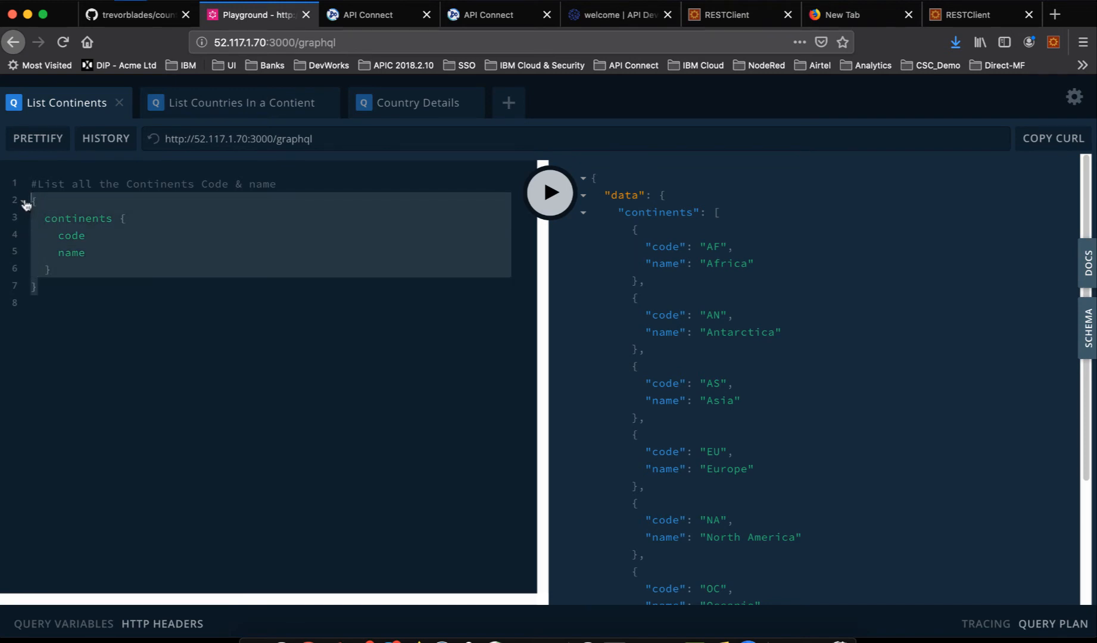
Return to the API test page and paste the continents query for code and name into the request body and GraphiQL editor
left_click(502, 21)
left_click(211, 373)
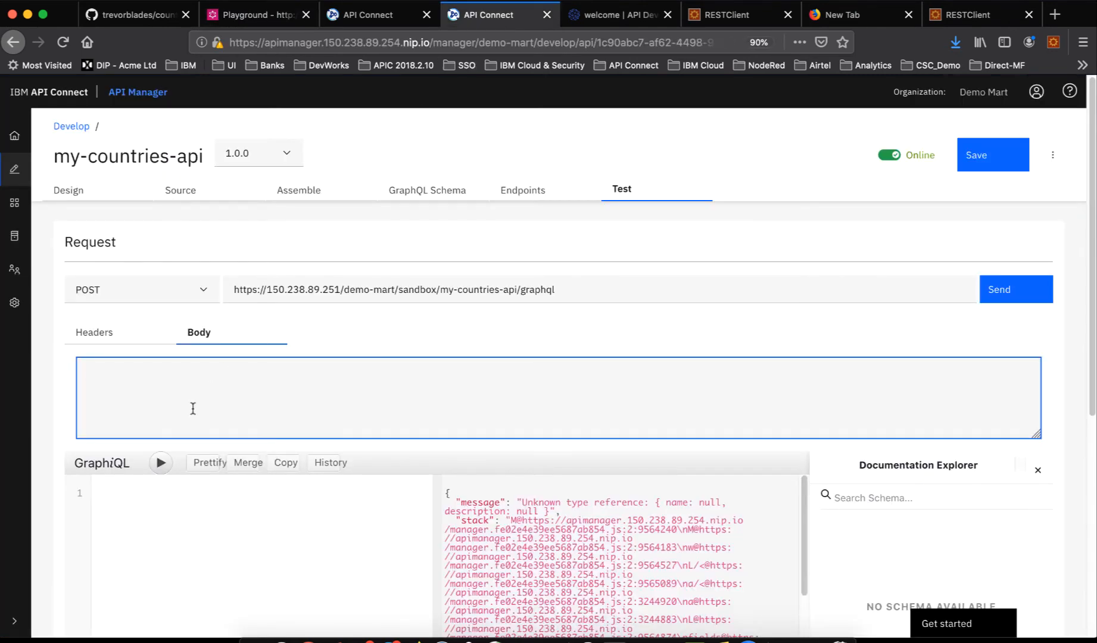
key("super+v")
left_click(175, 514)
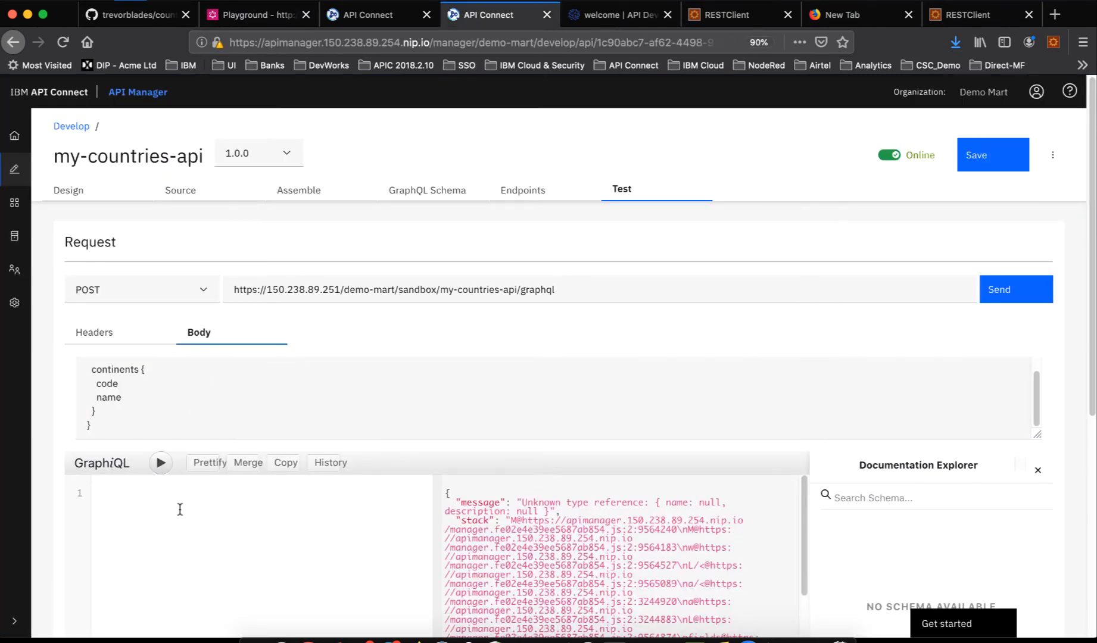
type("{   continents {     code     name   } }")
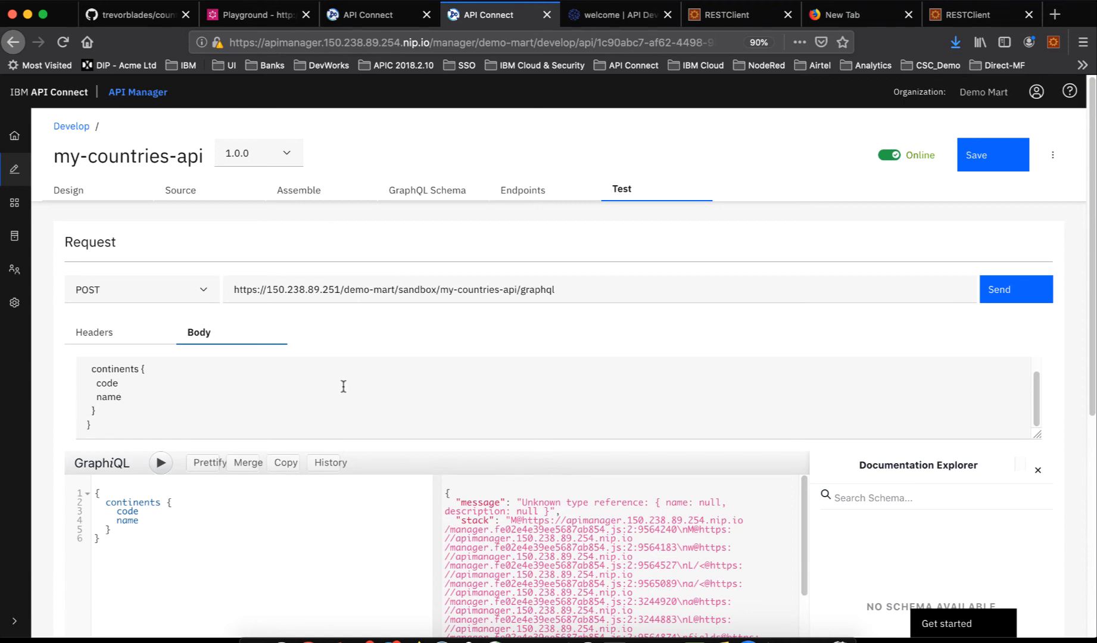
Check the query in the request body, send the test request, and look over its HTTP status, response time and trace
scroll(343, 387, "up", 1)
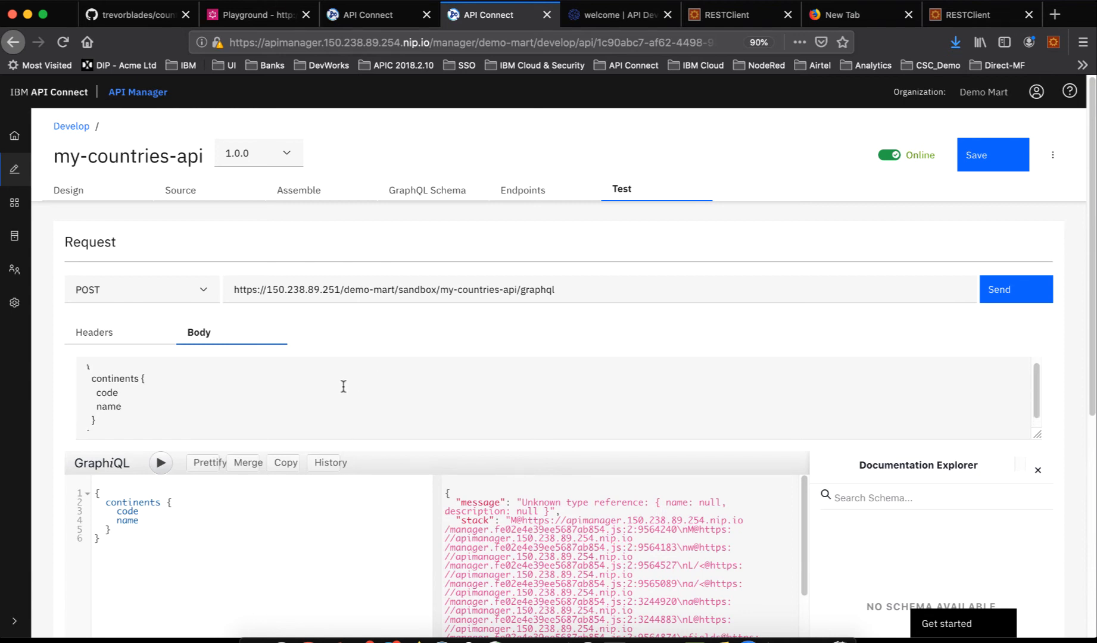
left_click(86, 374)
scroll(185, 414, "down", 1)
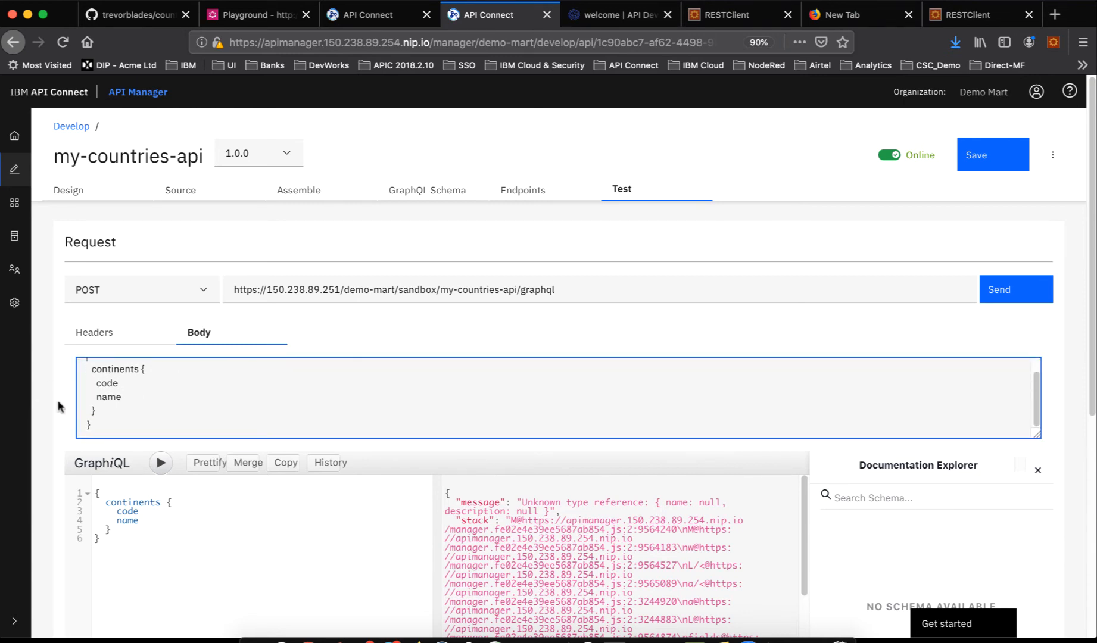
left_click(1026, 304)
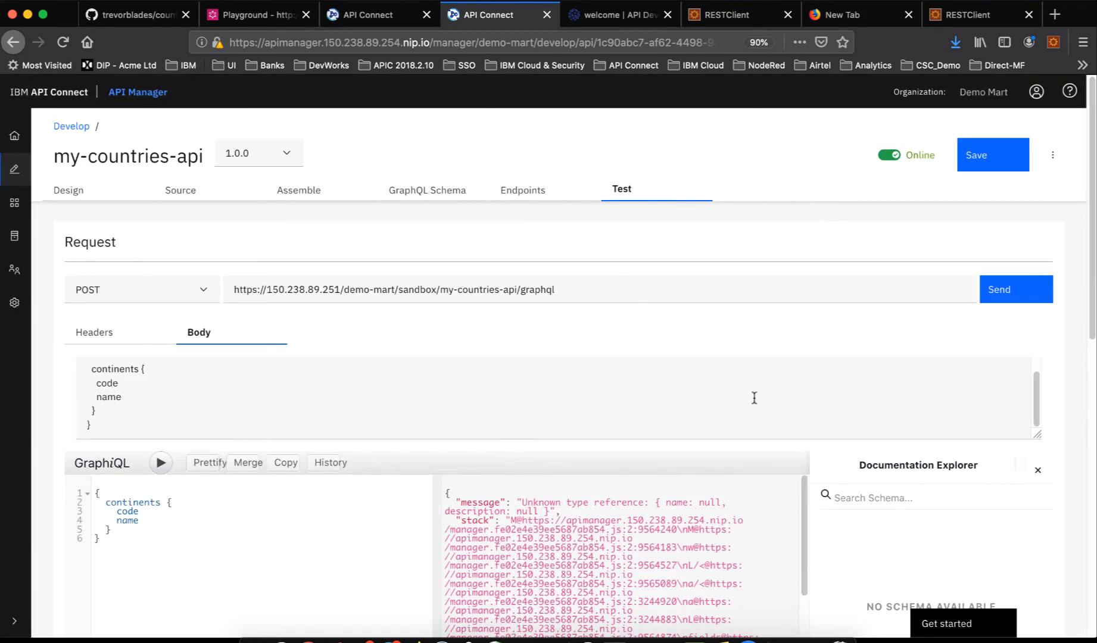
scroll(752, 397, "down", 5)
scroll(888, 424, "down", 2)
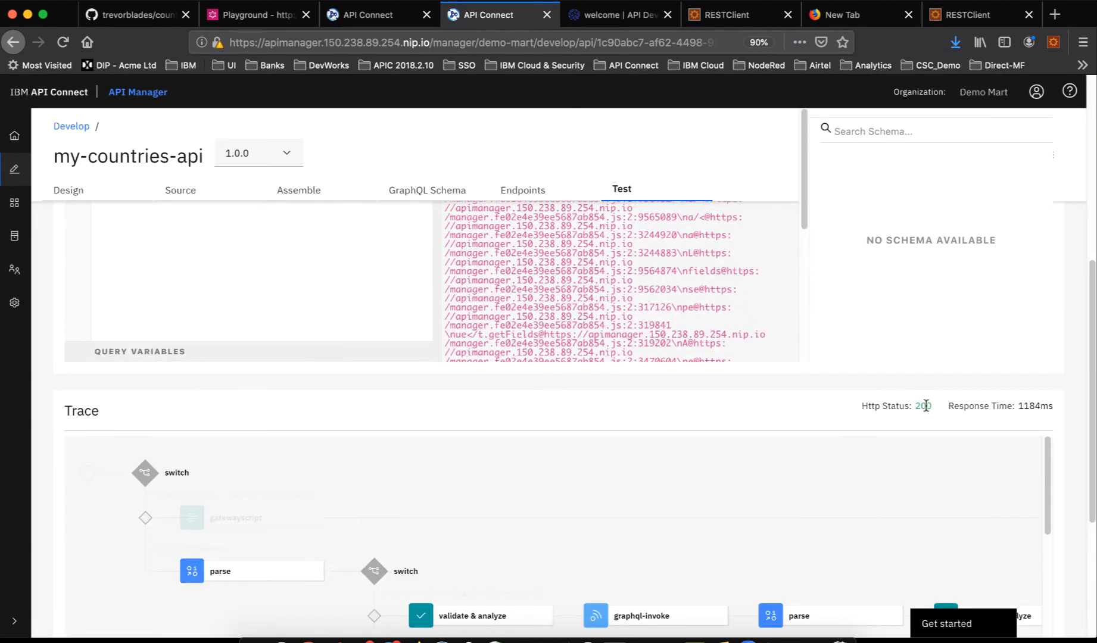
scroll(748, 456, "down", 3)
scroll(558, 469, "up", 3)
scroll(351, 517, "down", 1)
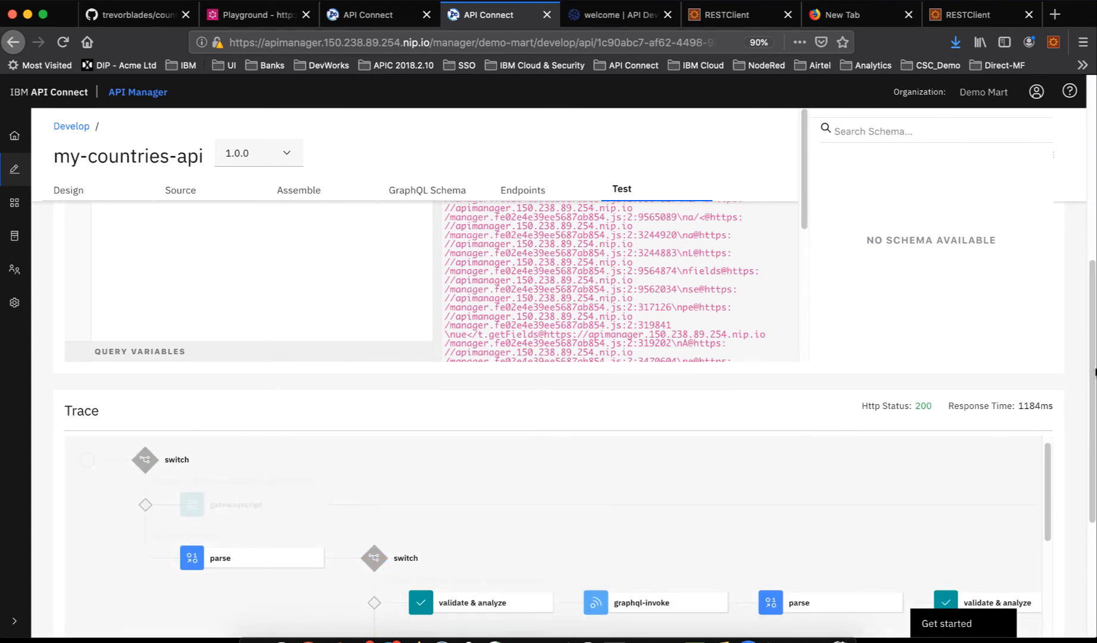
scroll(1094, 371, "down", 6)
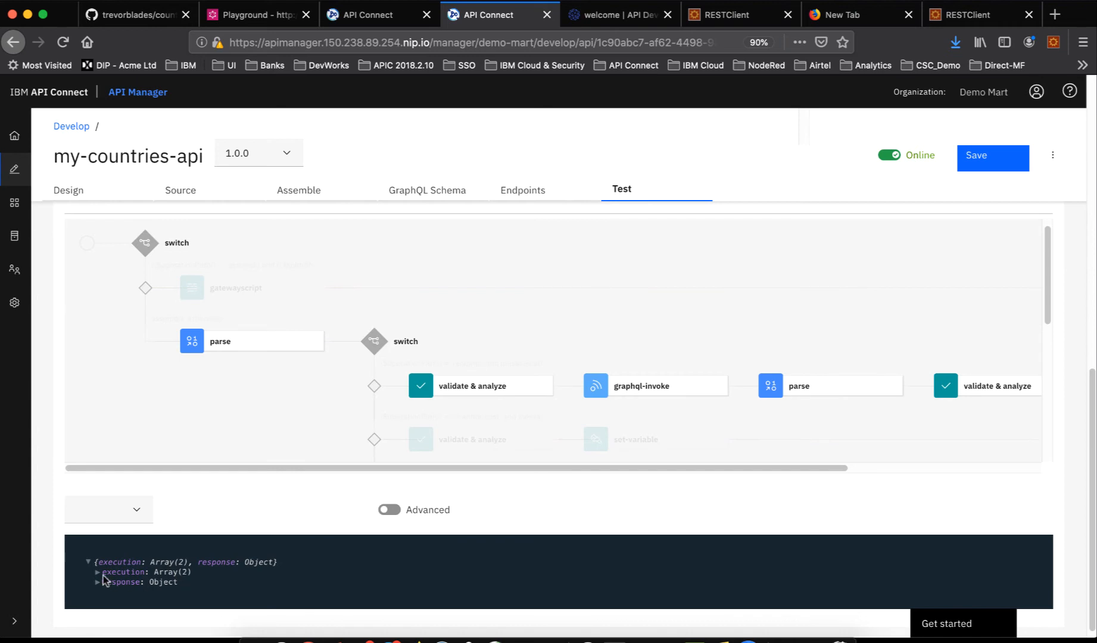
Inspect the trace output of each executed policy in turn, from the first parse through graphql-invoke to the last validate & analyze
left_click(264, 343)
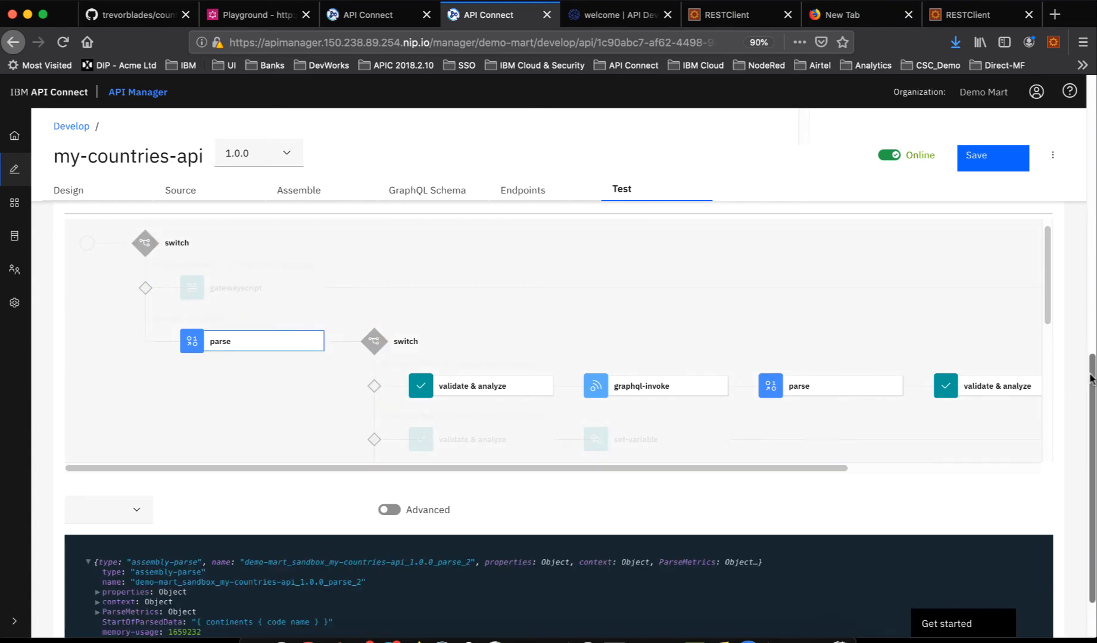
scroll(1095, 364, "down", 2)
left_click(476, 320)
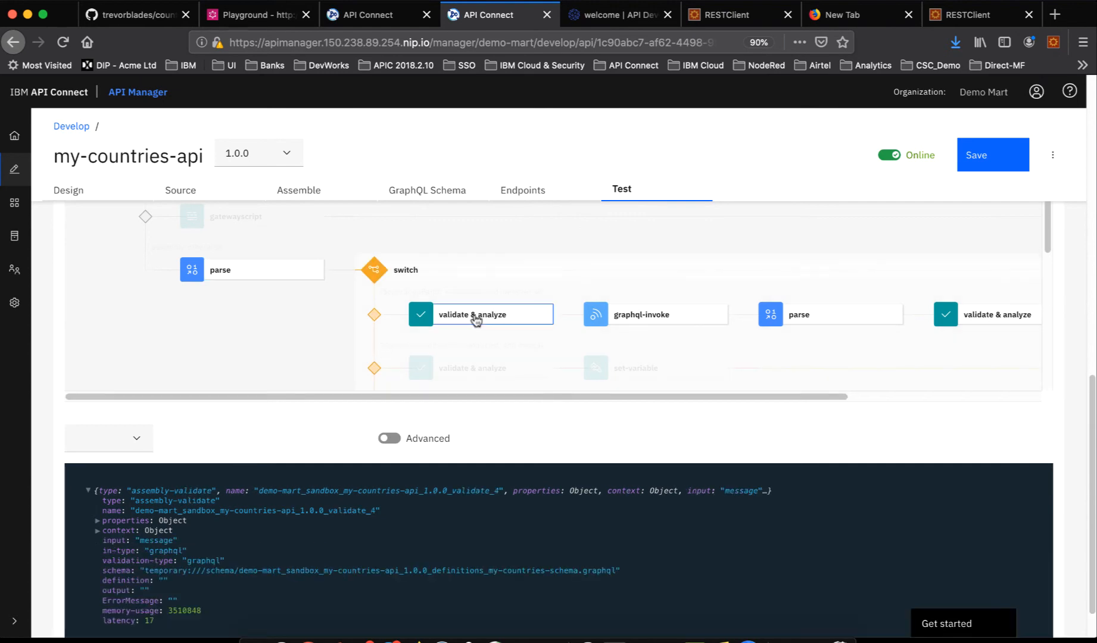
left_click(627, 317)
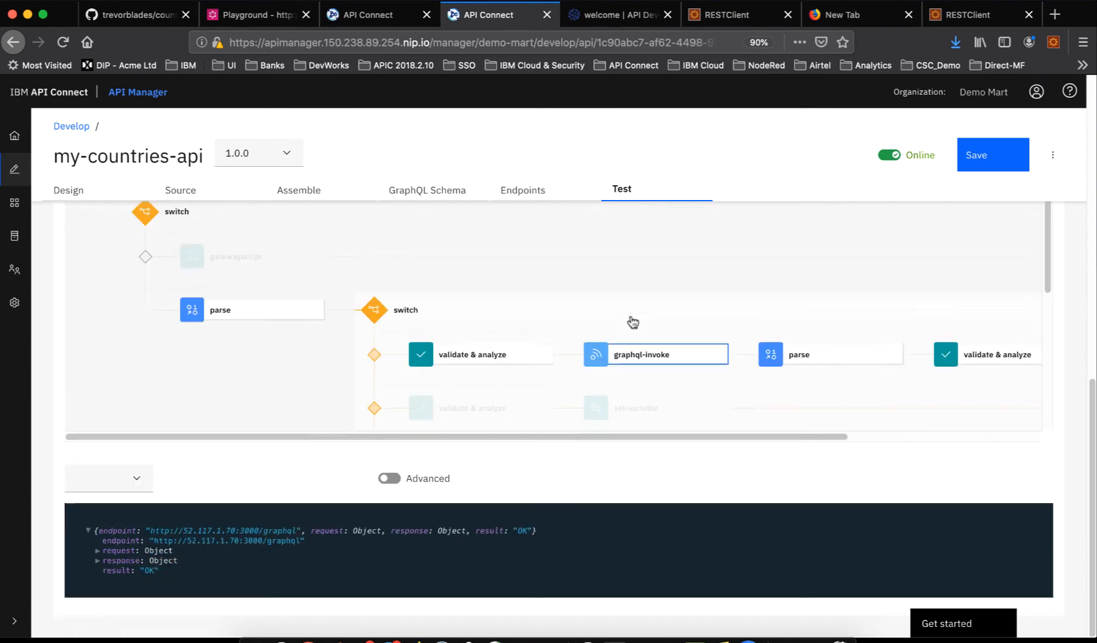
left_click(824, 363)
left_click(963, 361)
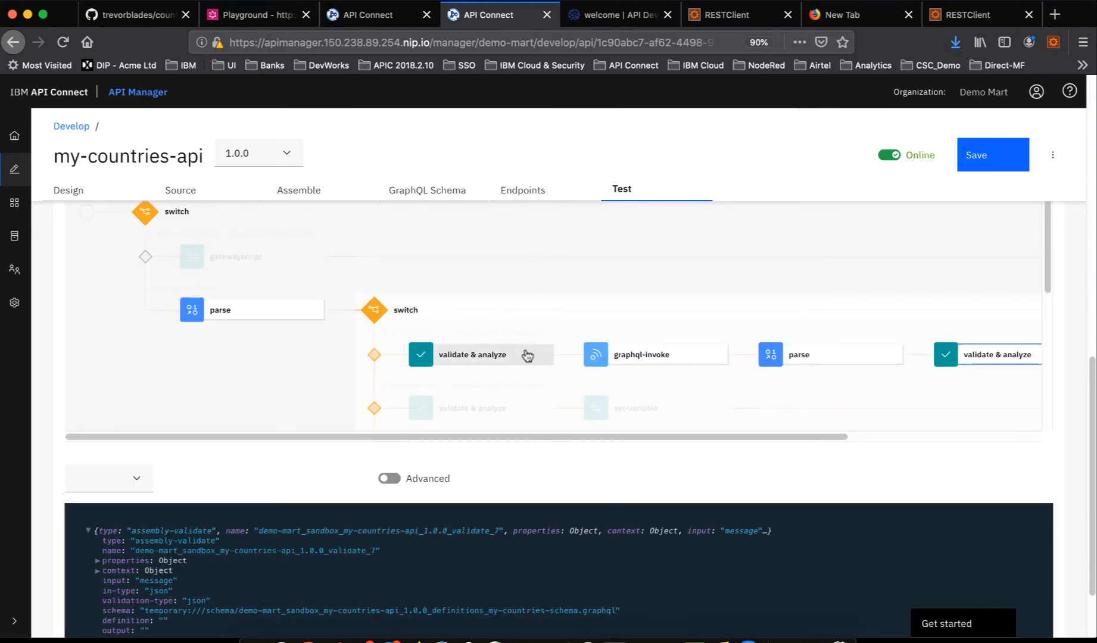
Review the trace details of the first validate & analyze policy and the graphql-invoke policy again
left_click(498, 355)
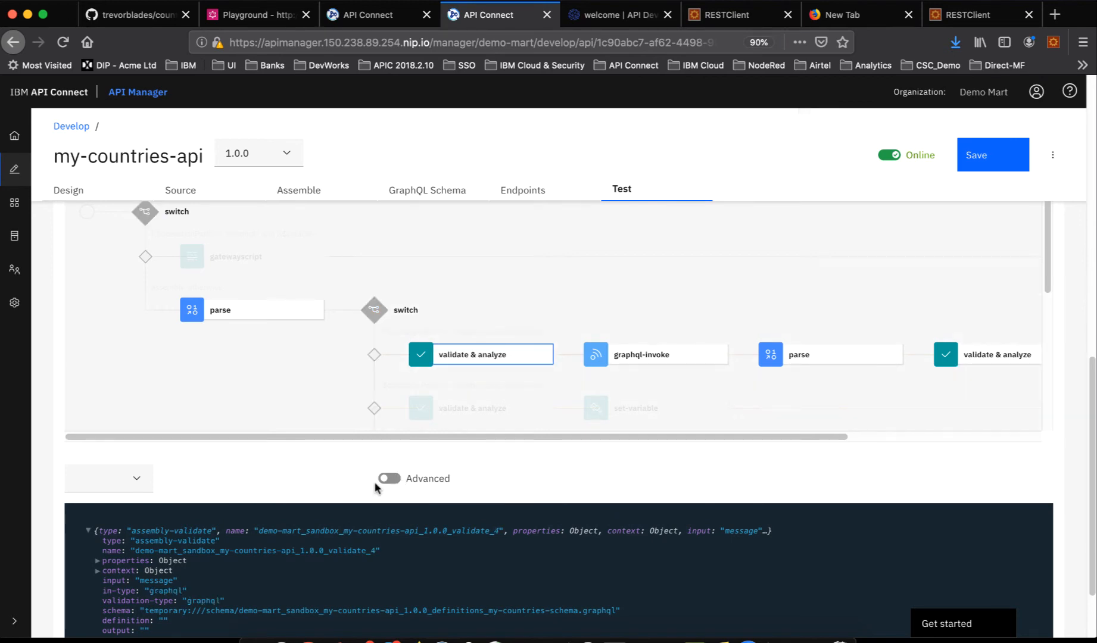
scroll(380, 484, "down", 3)
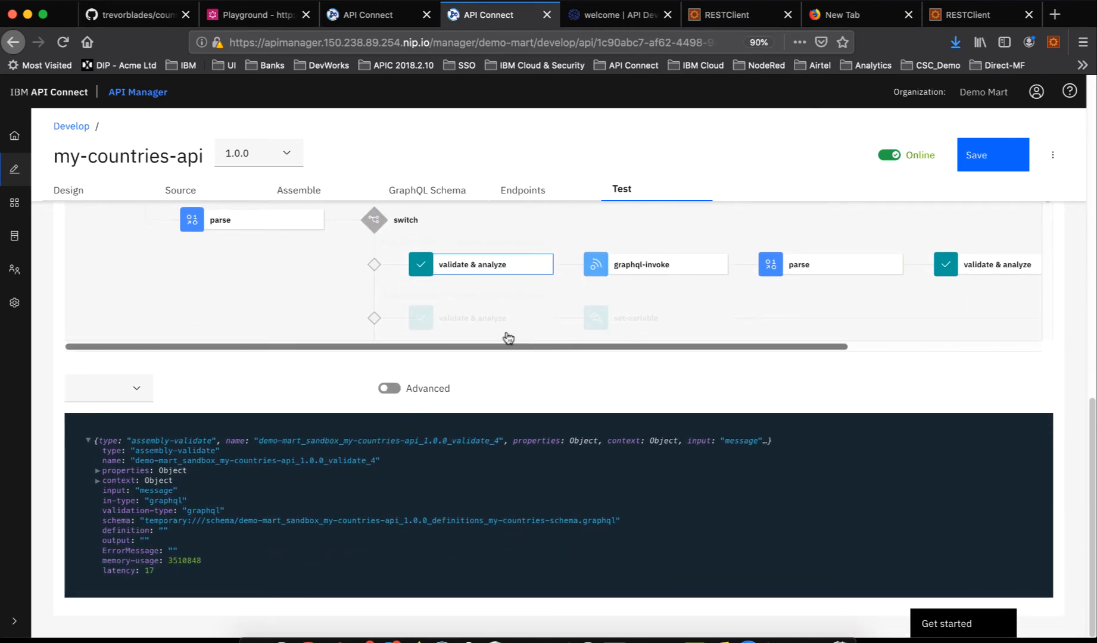
left_click(666, 268)
scroll(669, 270, "up", 3)
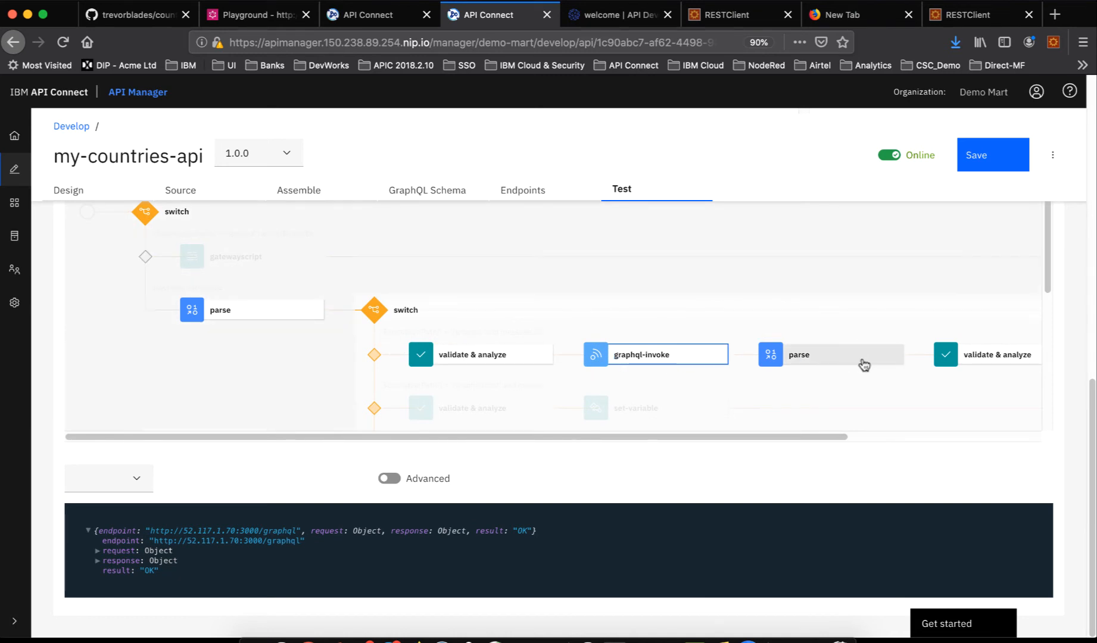
Show advanced trace details for the last validate & analyze policy, examine its message body, and collapse its context and properties objects
scroll(920, 437, "right", 5)
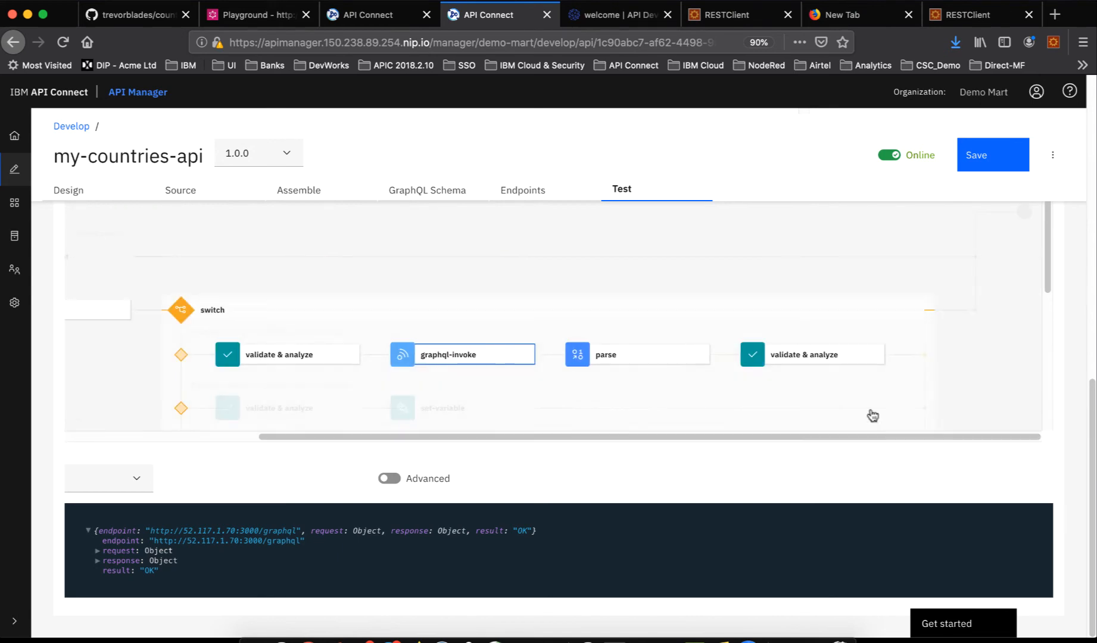
left_click(839, 361)
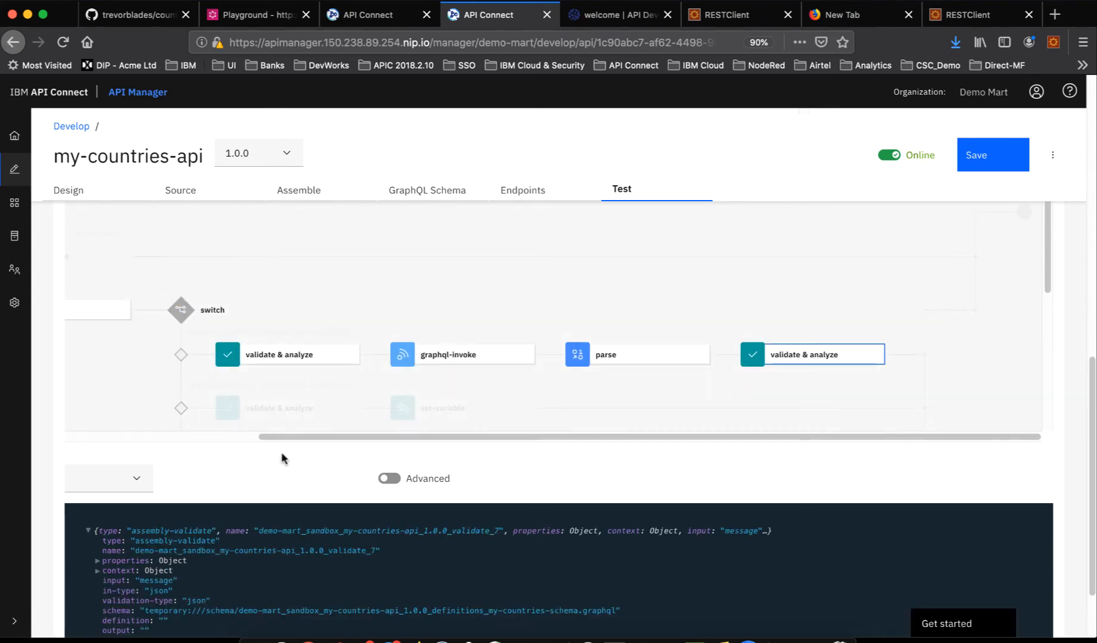
left_click(420, 485)
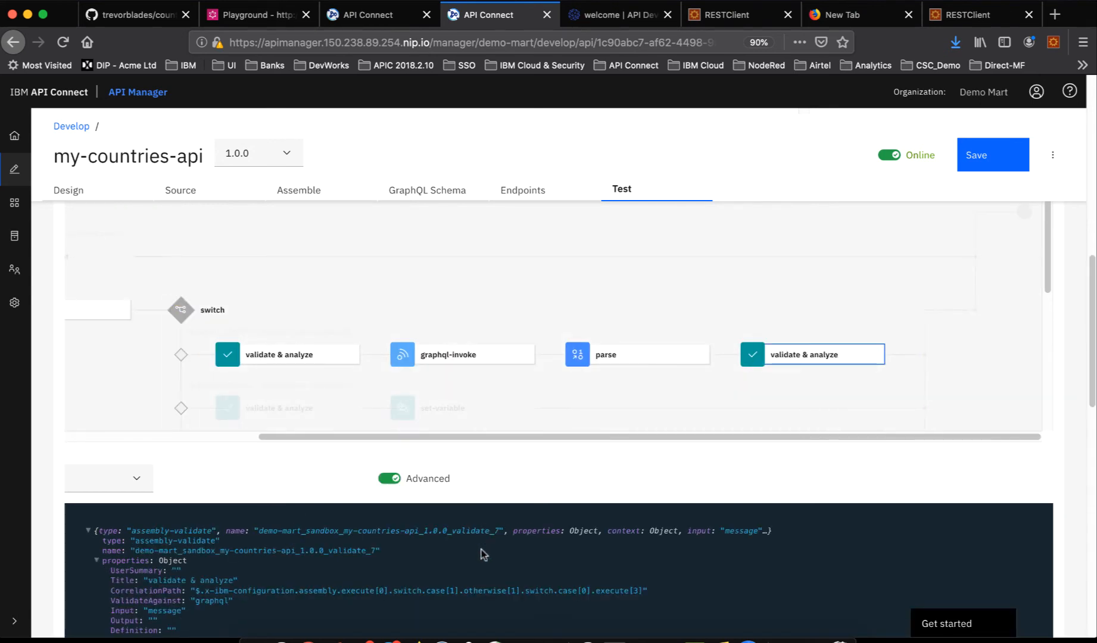
scroll(483, 536, "down", 4)
scroll(481, 548, "down", 7)
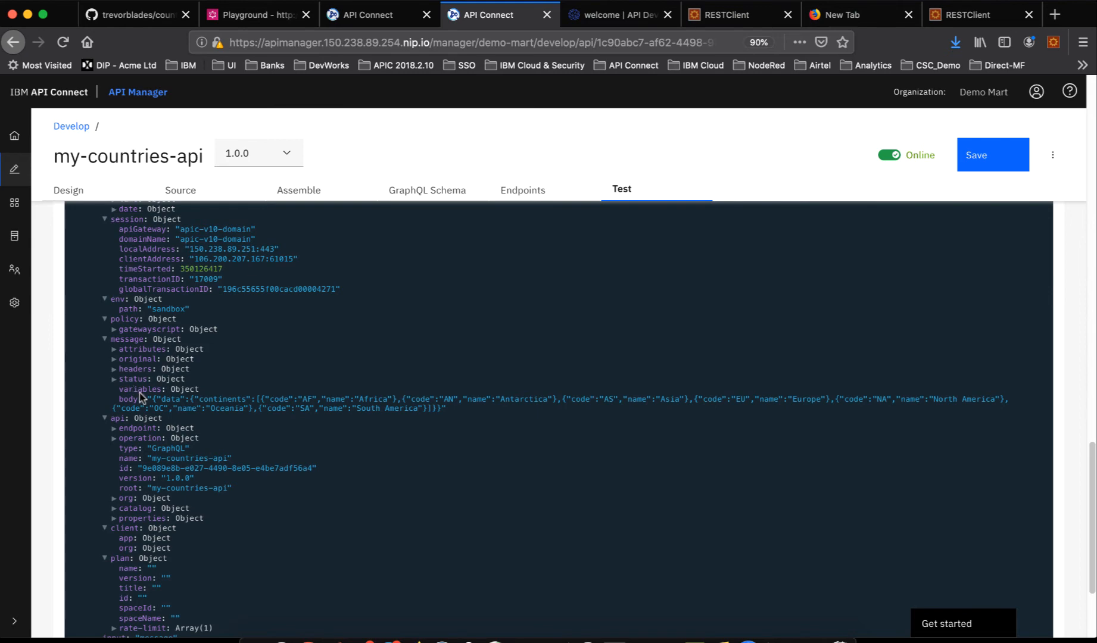
scroll(206, 408, "up", 8)
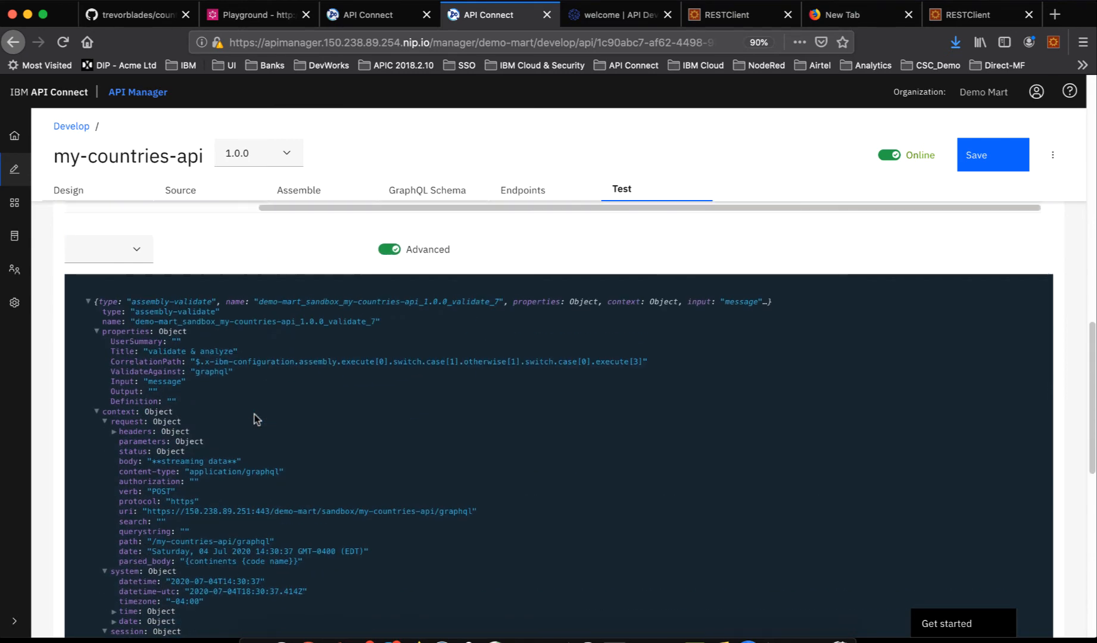
left_click(96, 412)
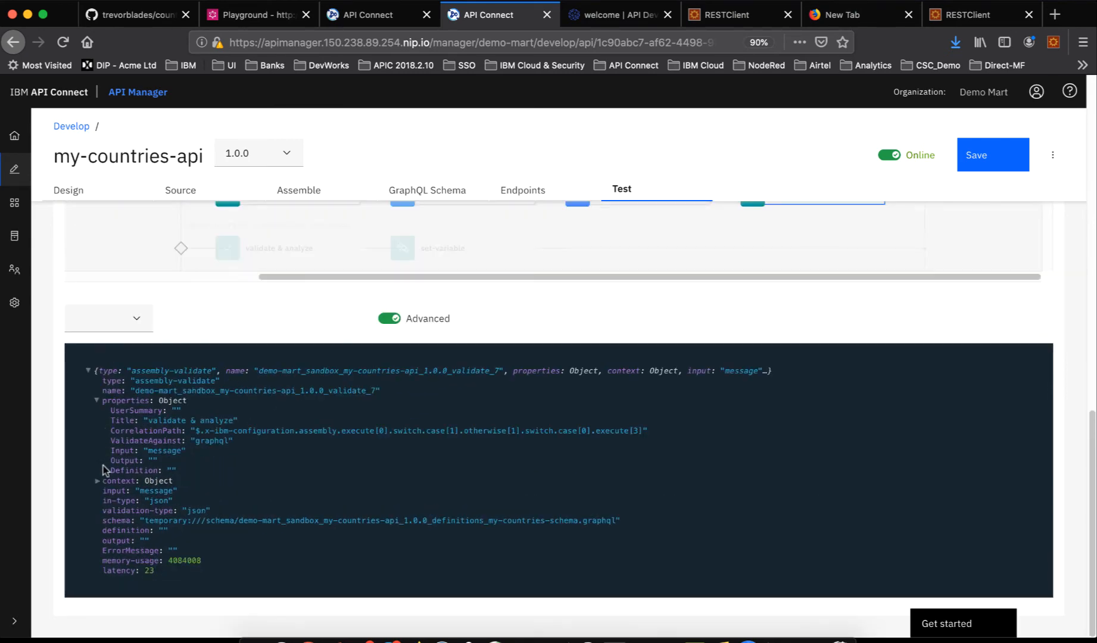
left_click(94, 400)
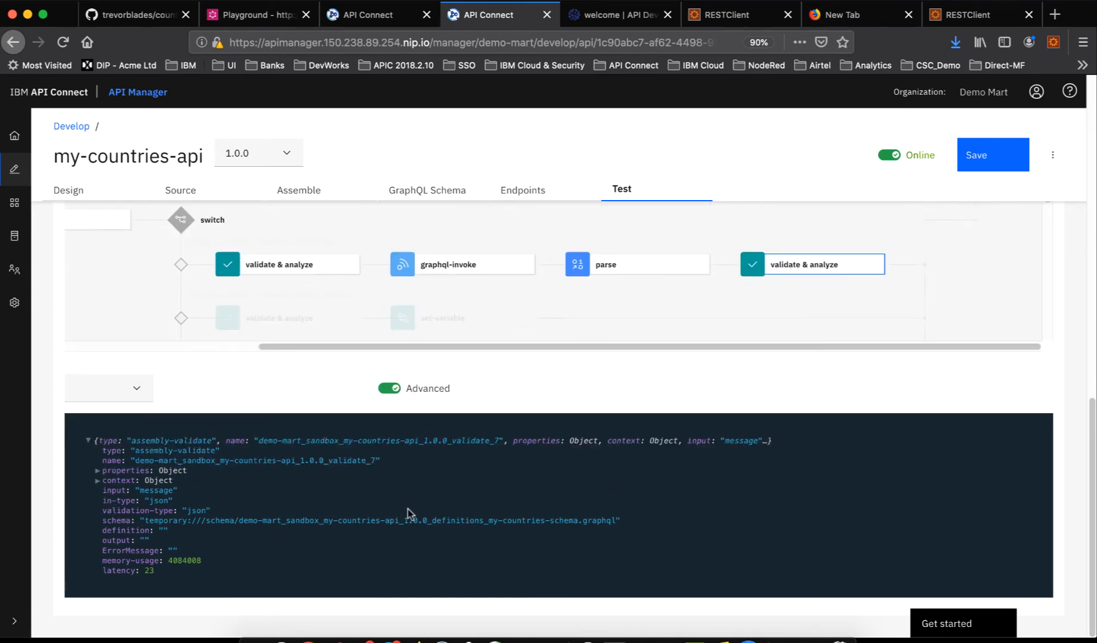
scroll(137, 266, "up", 1)
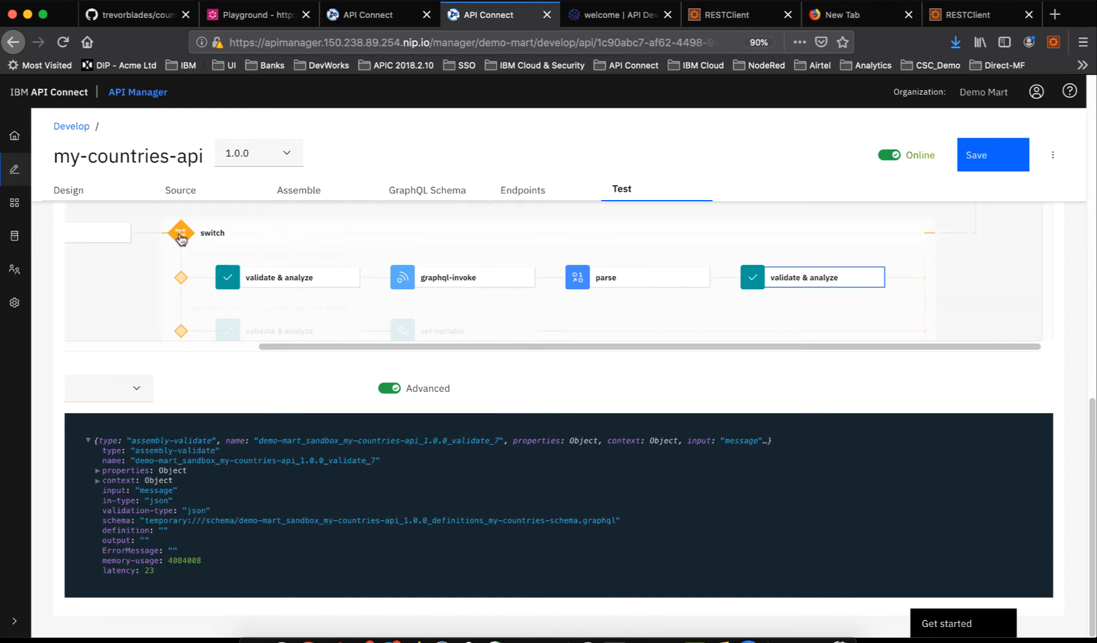
Examine the advanced trace details of the second parse policy and of graphql-invoke, including its backend request and response
left_click(607, 283)
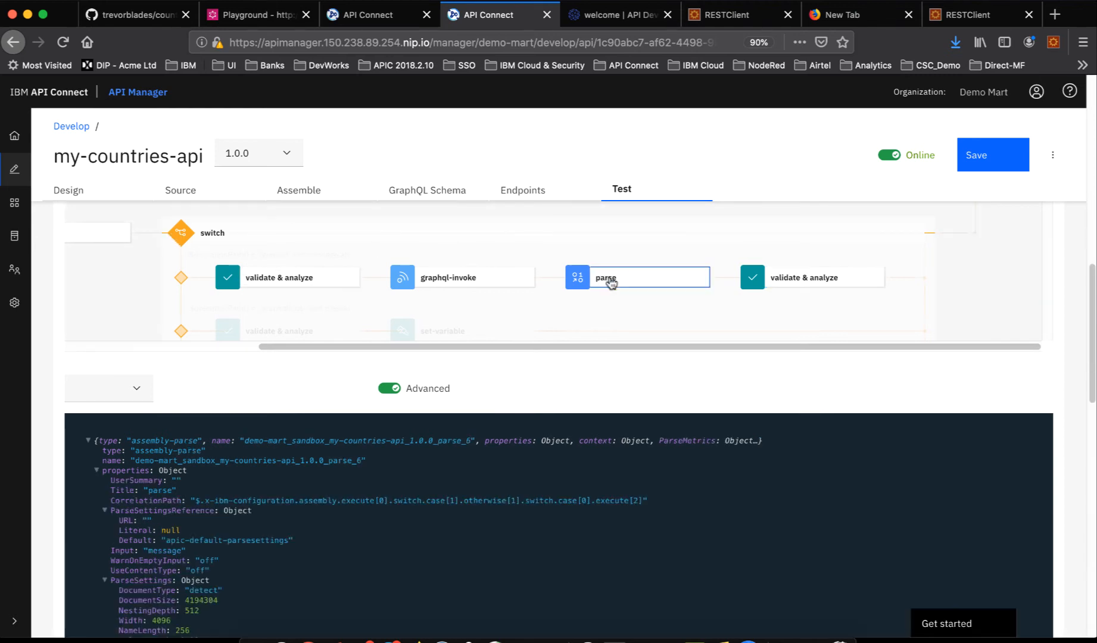
left_click(472, 275)
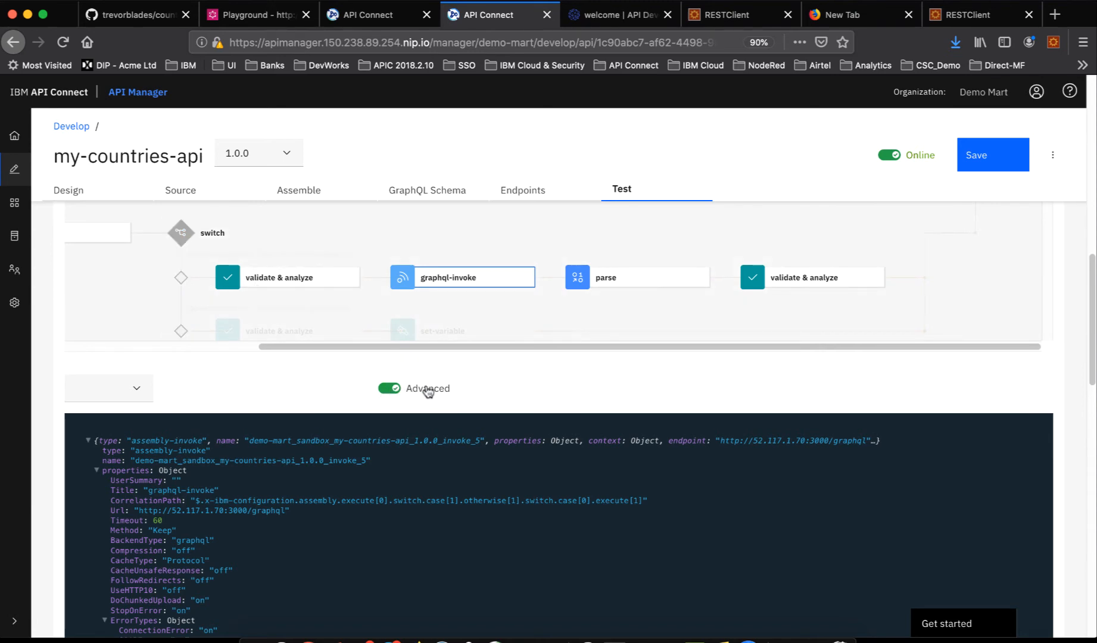
scroll(333, 473, "down", 1)
scroll(330, 467, "down", 10)
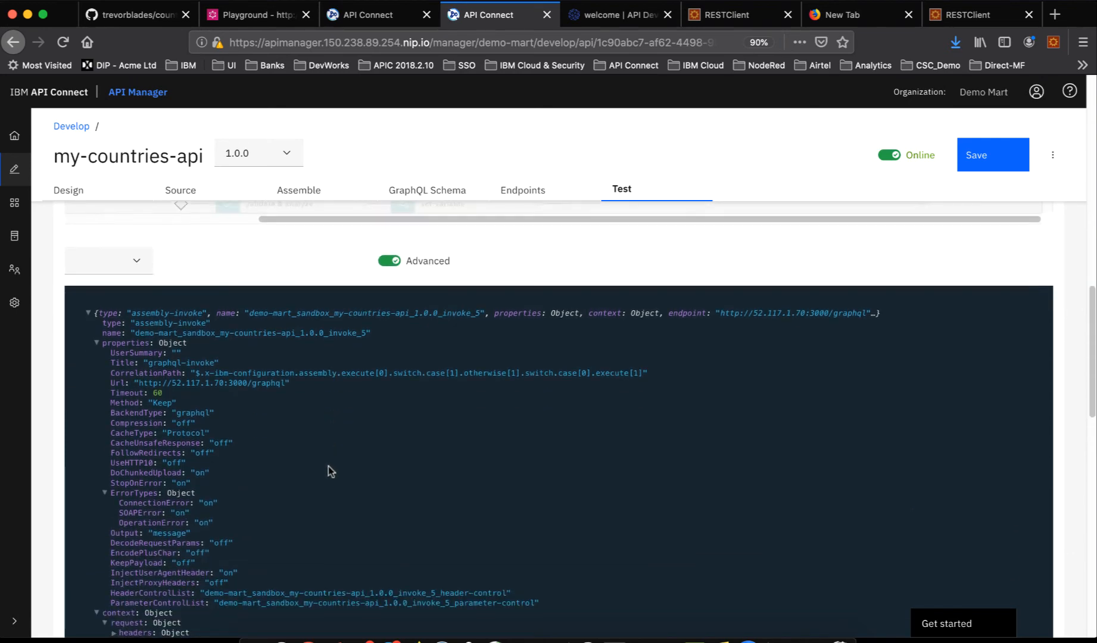
scroll(328, 468, "down", 10)
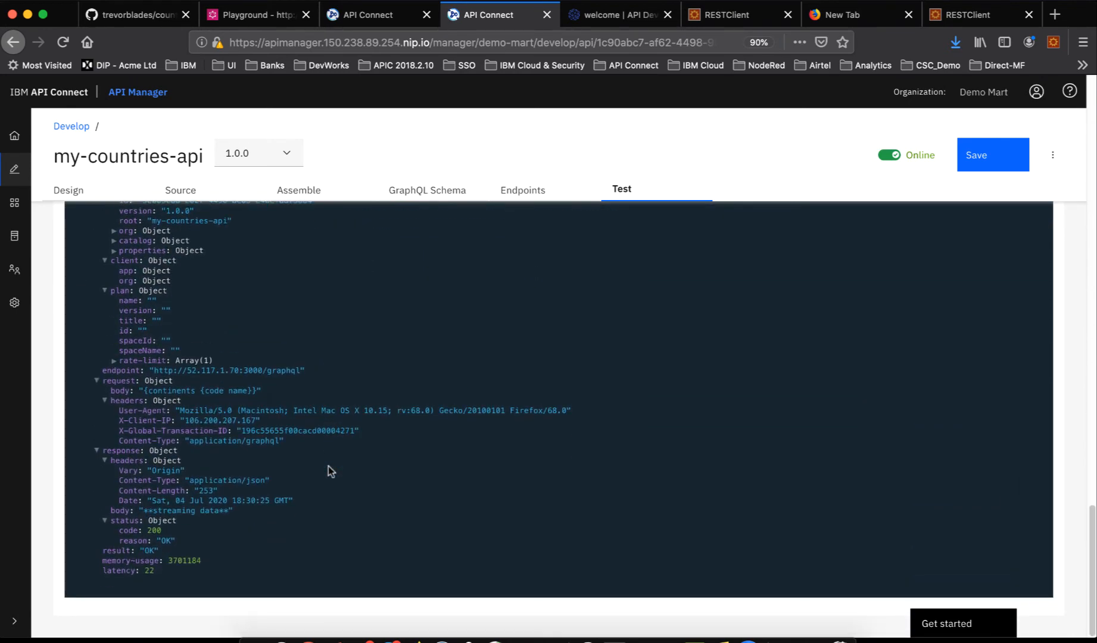
scroll(328, 466, "up", 15)
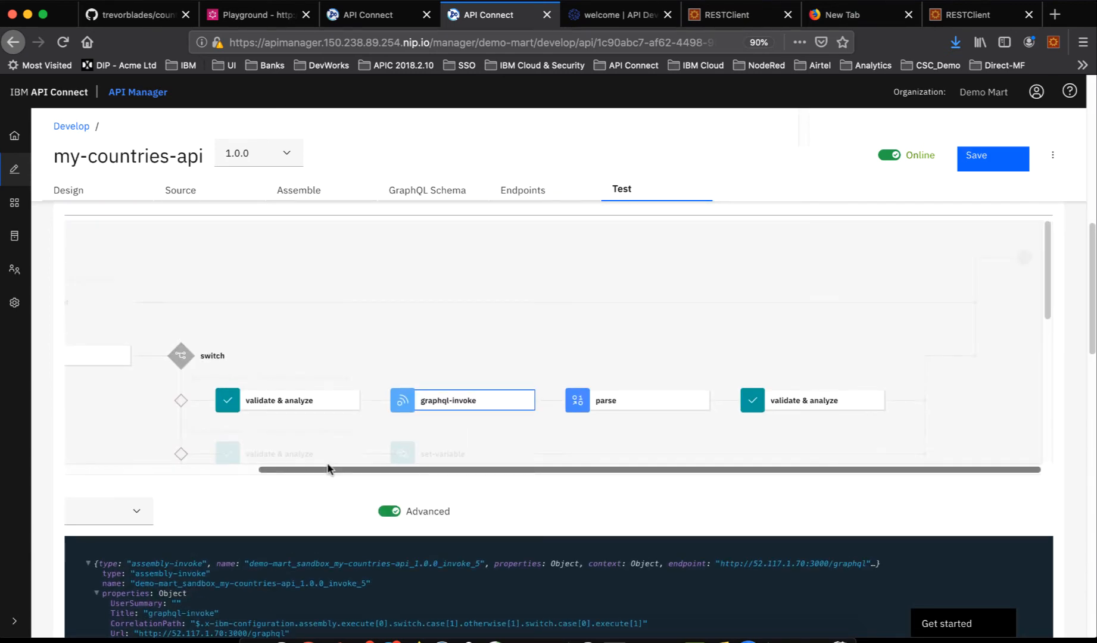
scroll(329, 462, "up", 5)
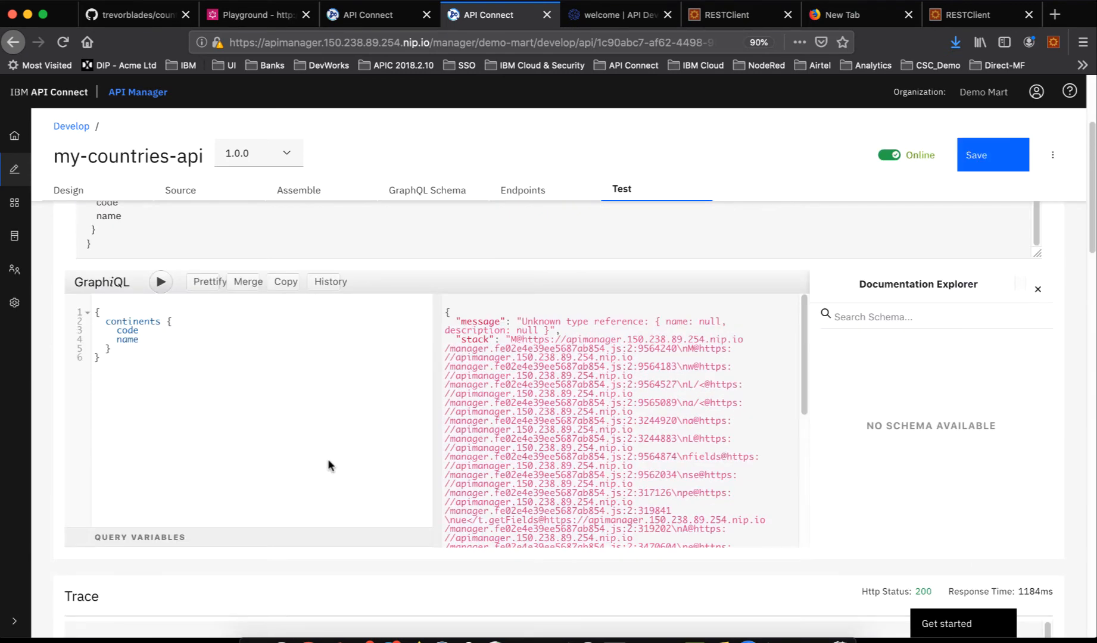
Review the continents query and the full response text in the GraphiQL panes of my-countries-api
scroll(328, 459, "up", 5)
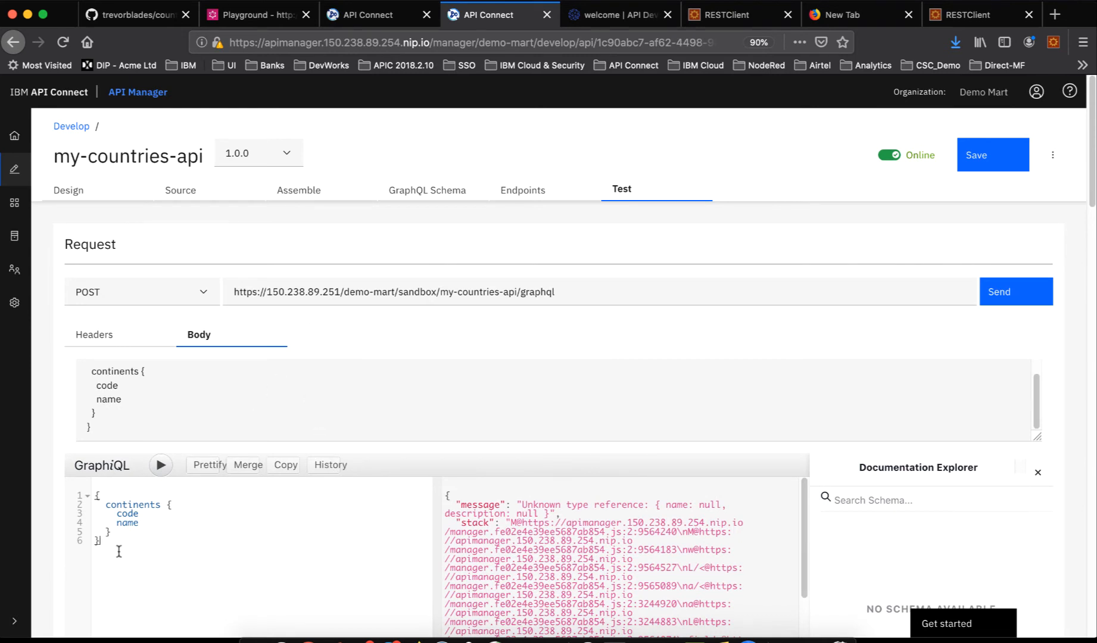
left_click_drag(98, 540, 84, 499)
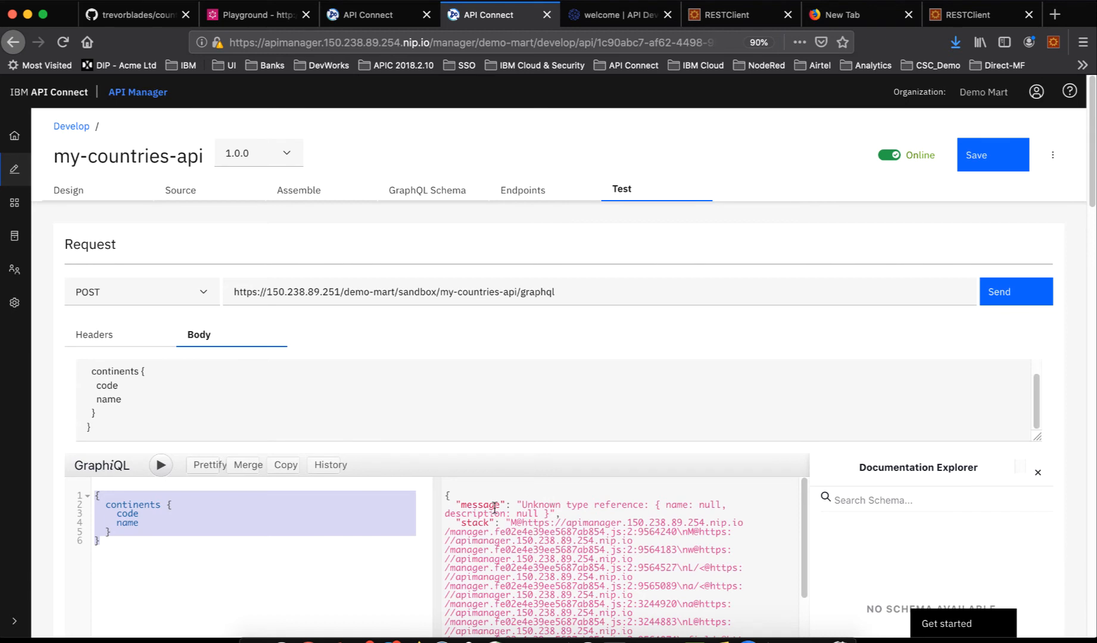
scroll(520, 513, "down", 5)
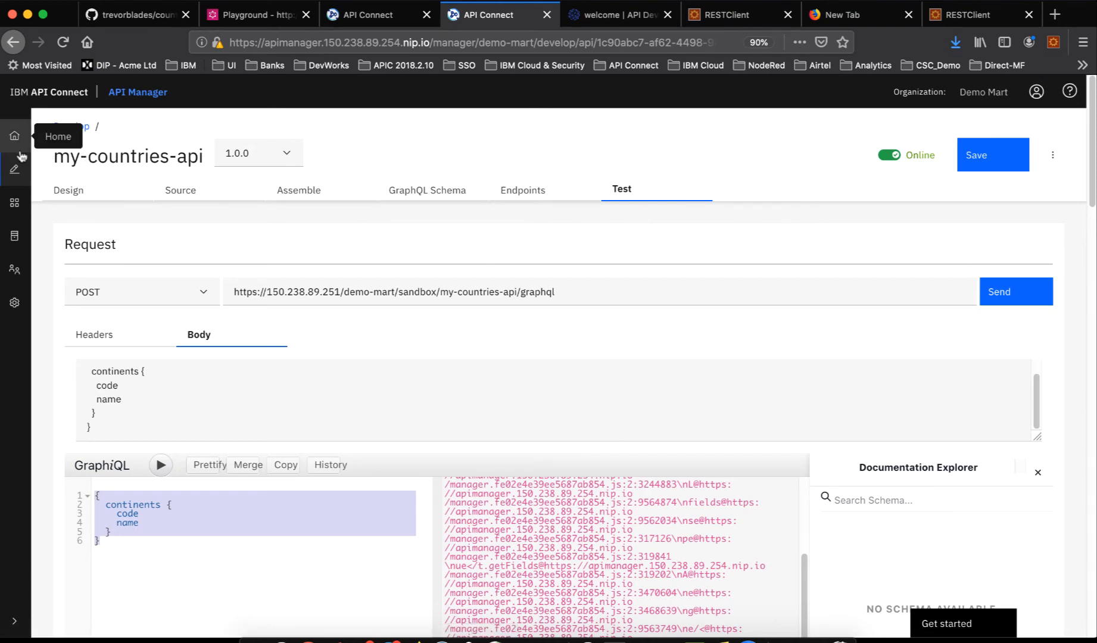
Return to the Develop list and open the test page of the demoql API
left_click(16, 172)
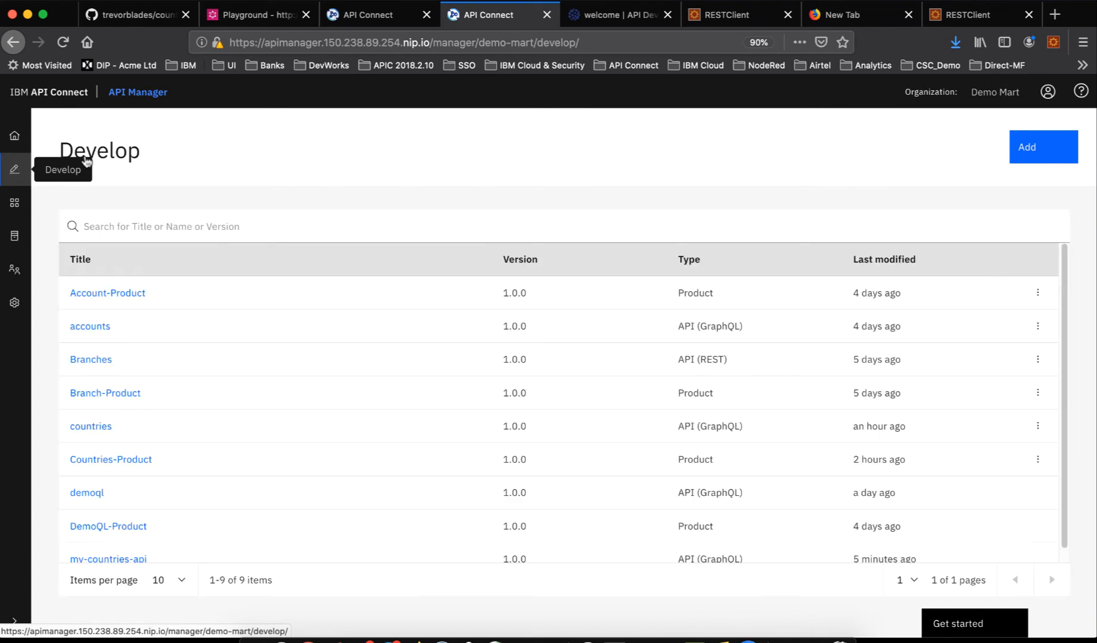
left_click(100, 494)
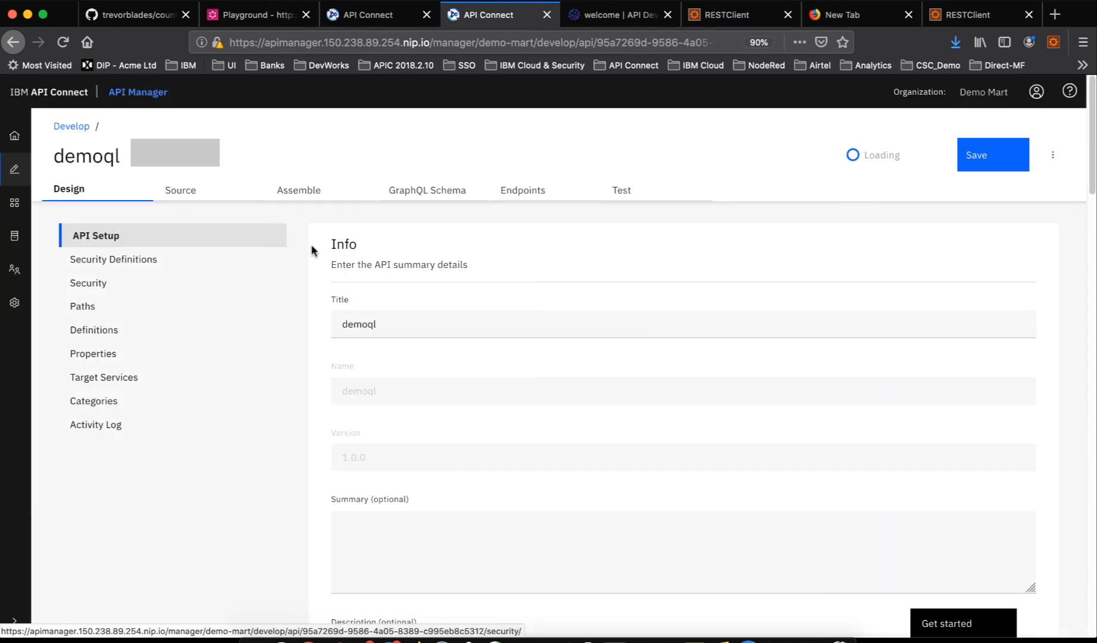
left_click(630, 195)
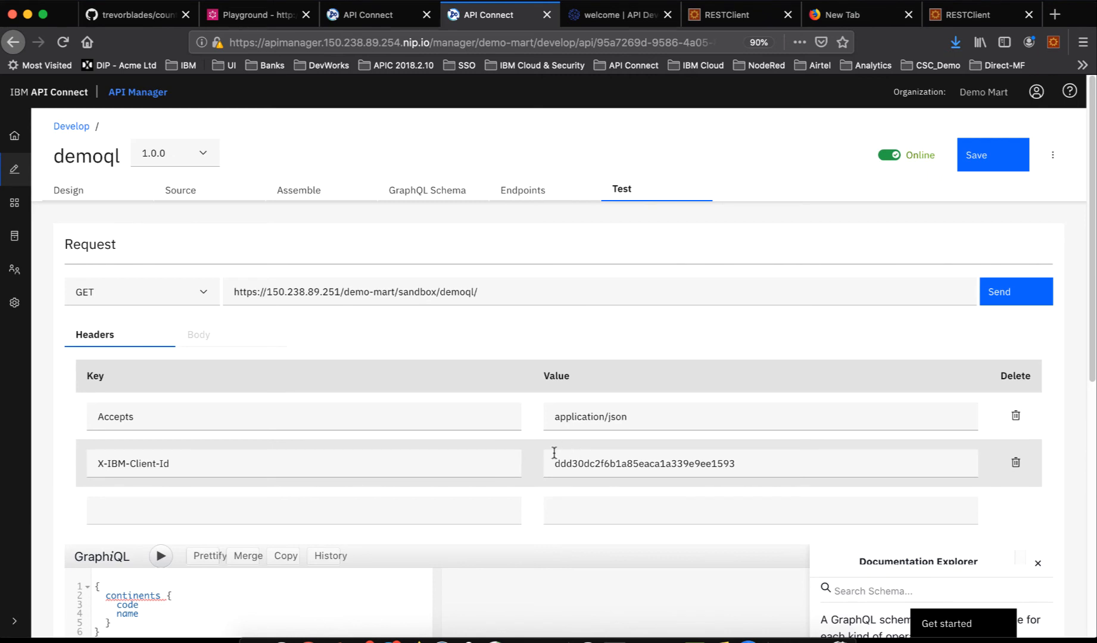
Clear the default continents query from GraphiQL and look up the accounts field of the Query type in the schema documentation
scroll(555, 453, "down", 5)
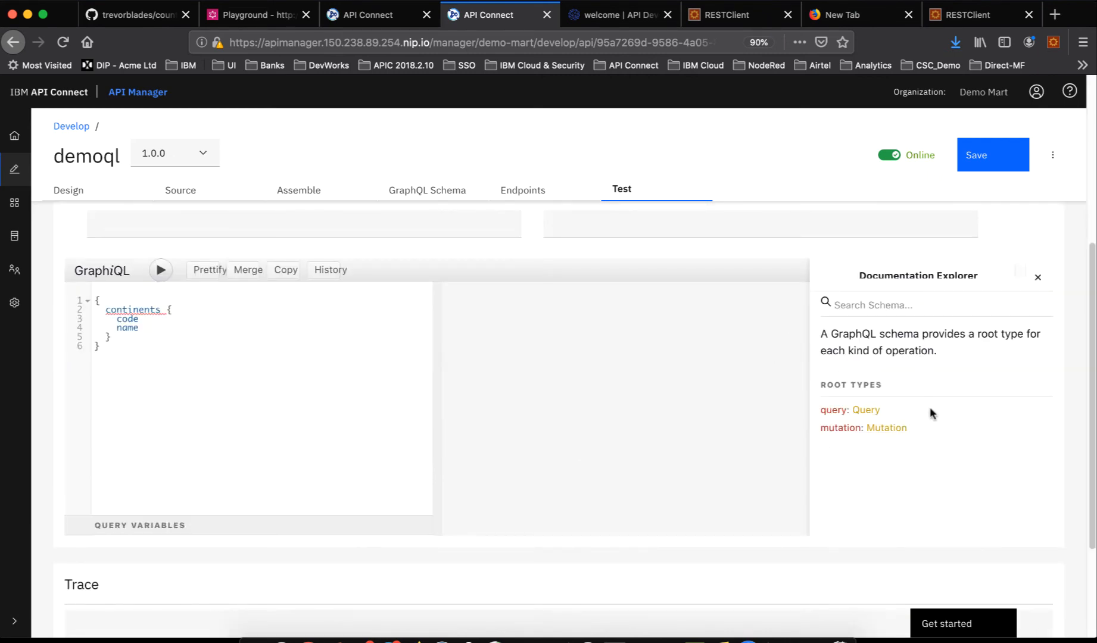
scroll(916, 321, "up", 1)
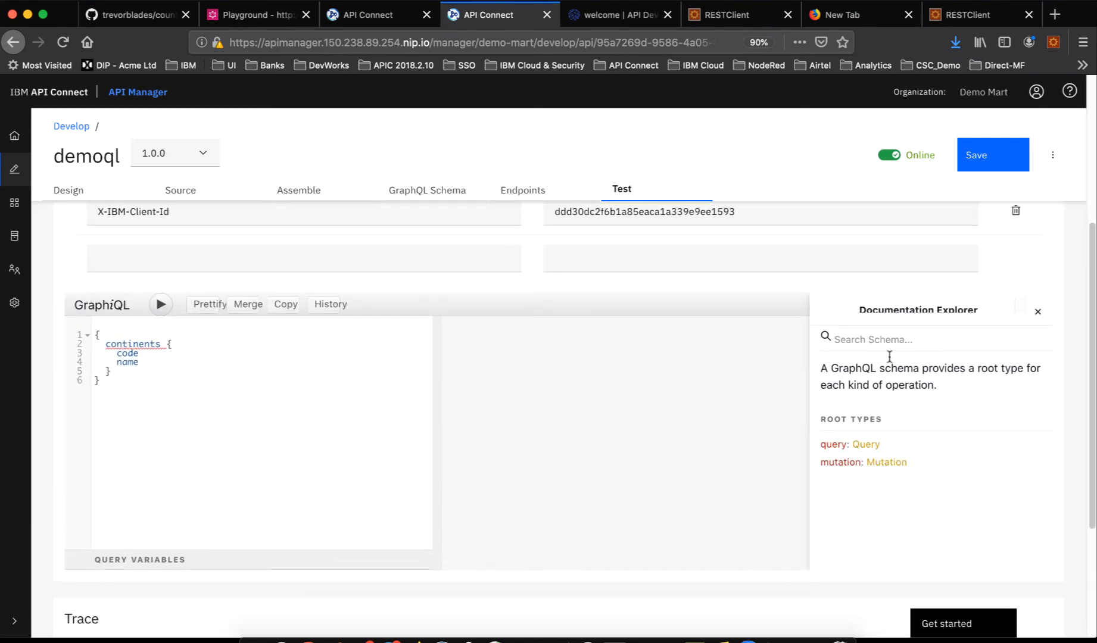
left_click_drag(89, 385, 86, 334)
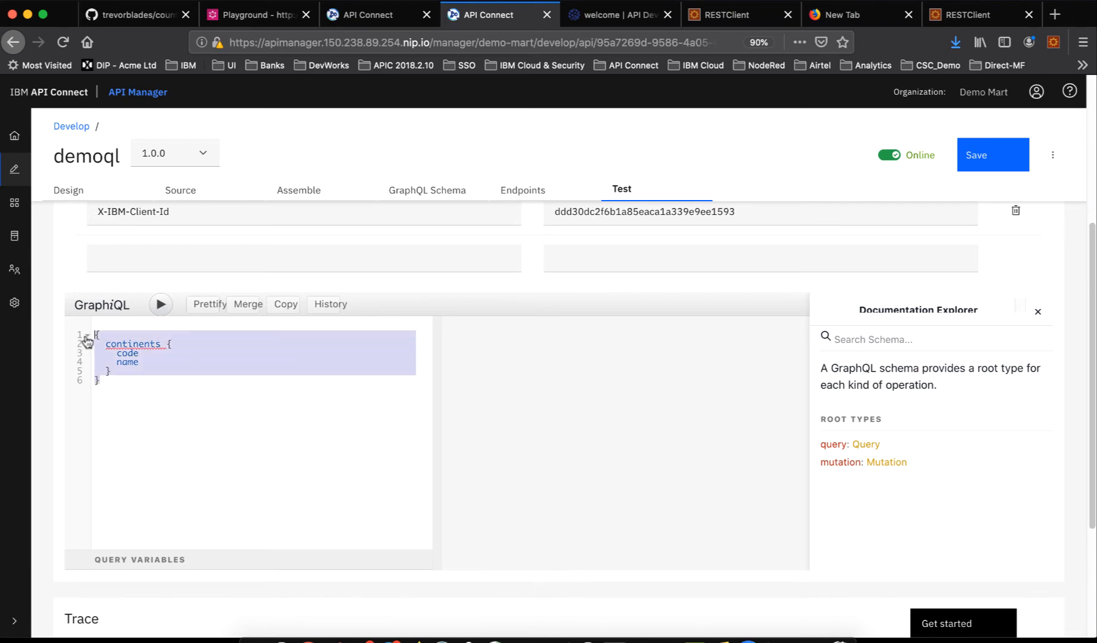
key("BackSpace")
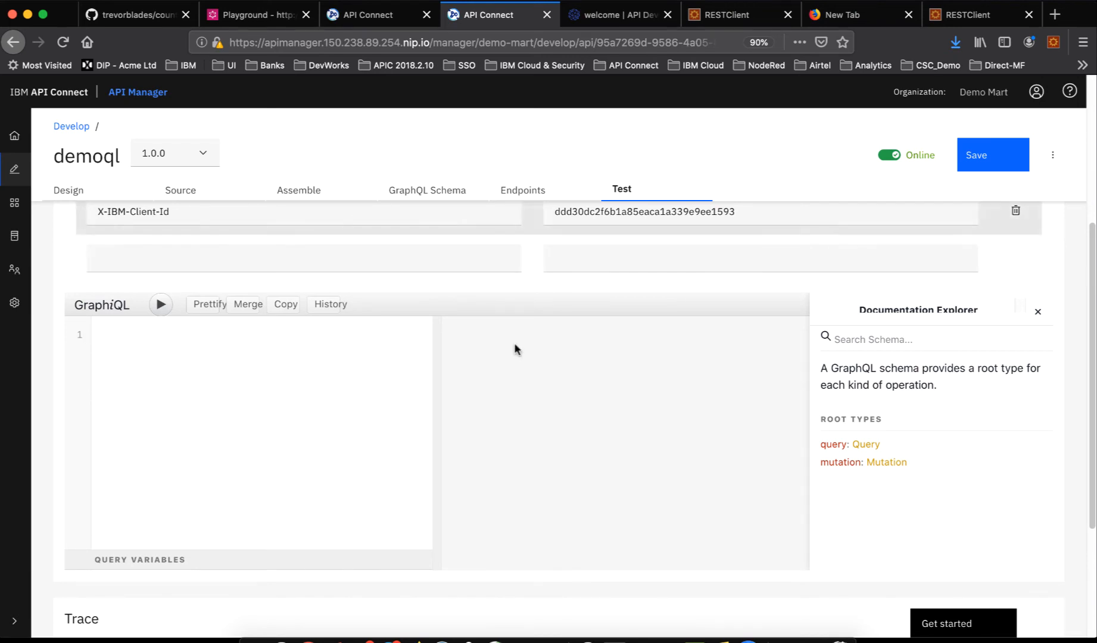
left_click(867, 446)
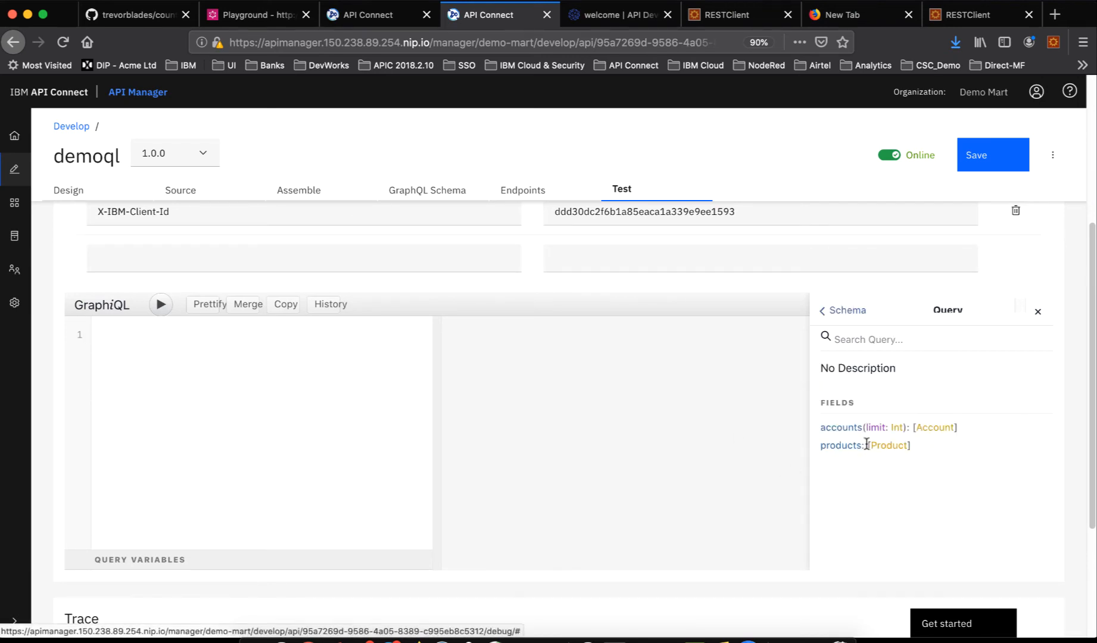
left_click(849, 432)
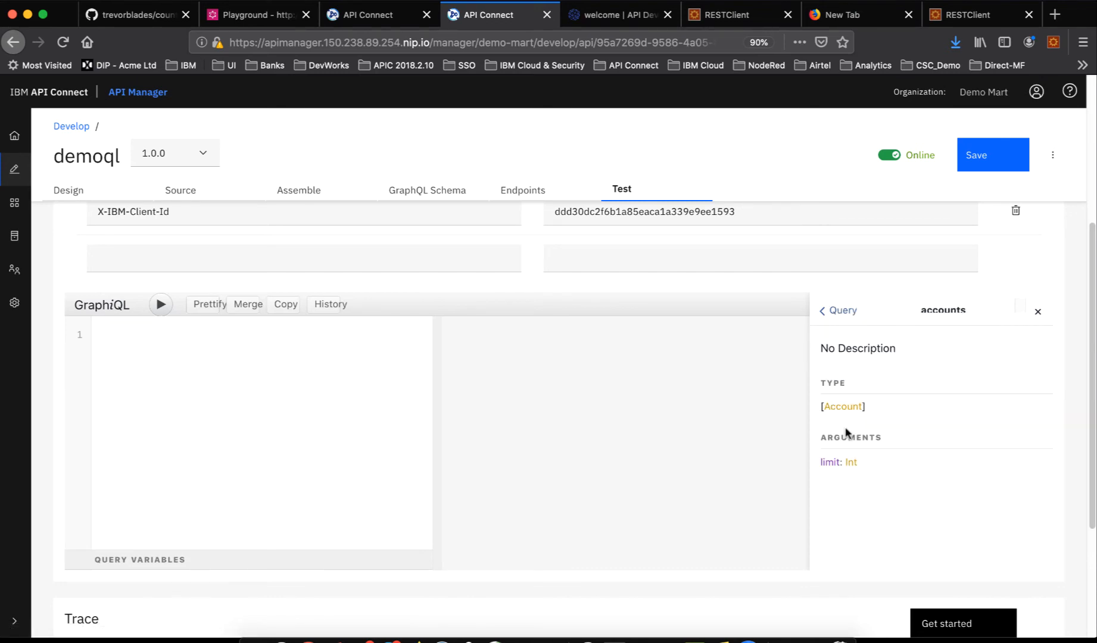
Start a new query in GraphiQL that selects the accounts field
left_click(294, 407)
type("{")
key("Return")
key("ctrl+space")
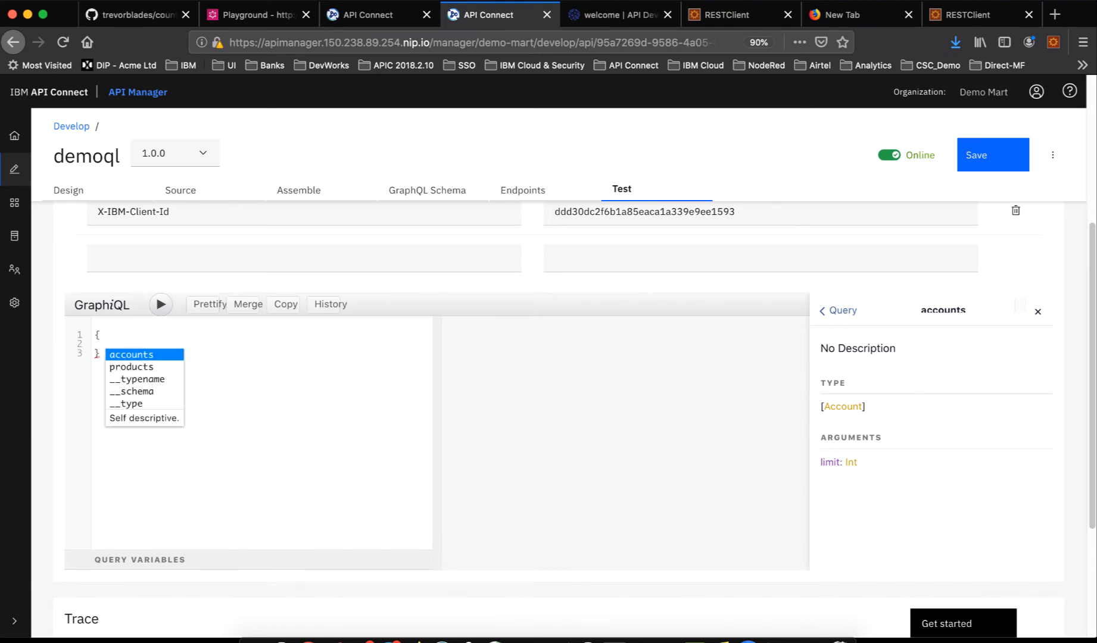
key("Return")
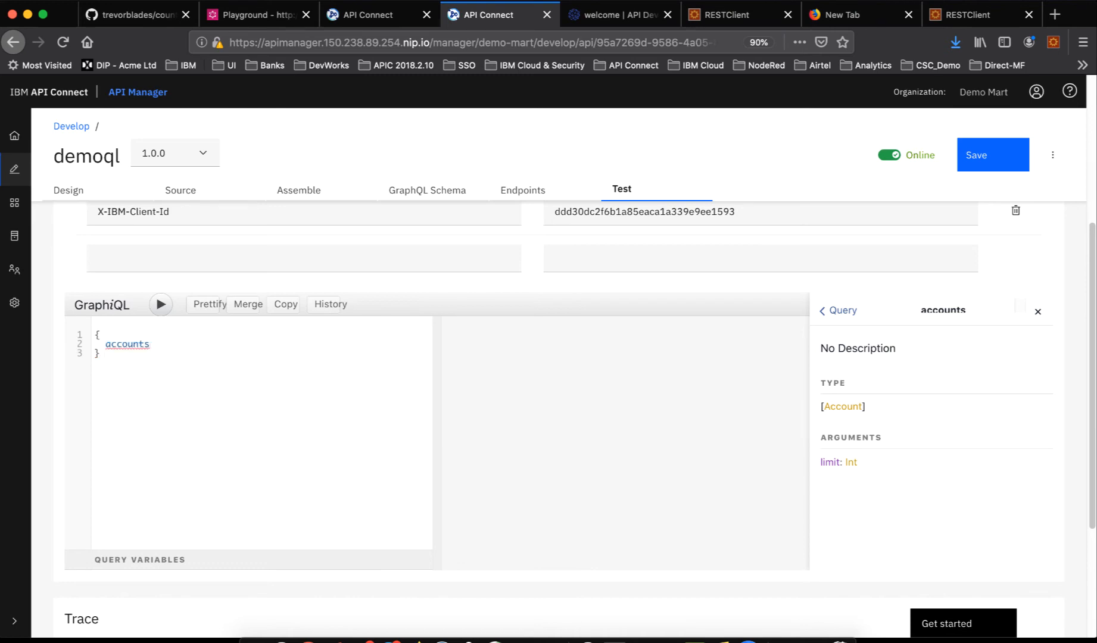
Nest the name field inside the accounts selection
type("{")
key("Return")
key("ctrl+space")
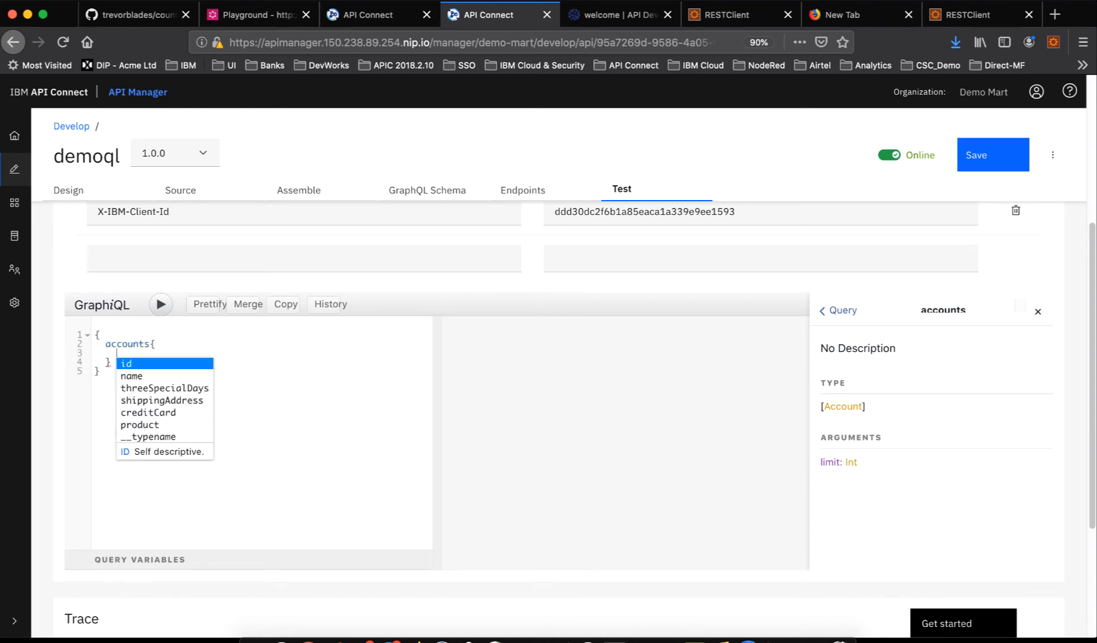
key("Down")
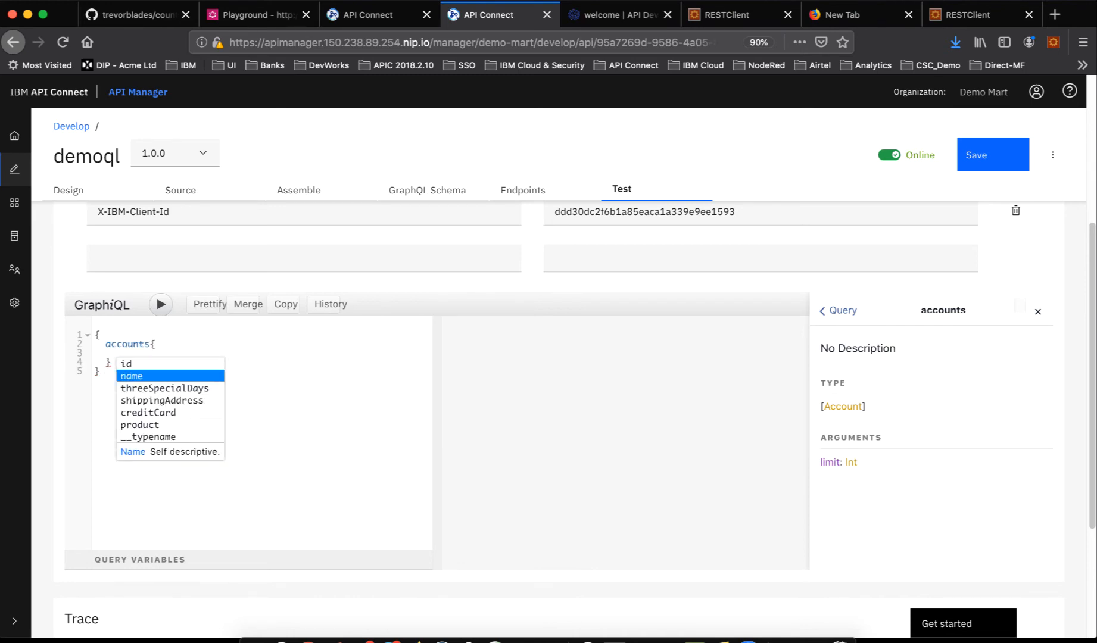
key("Return")
key("Return")
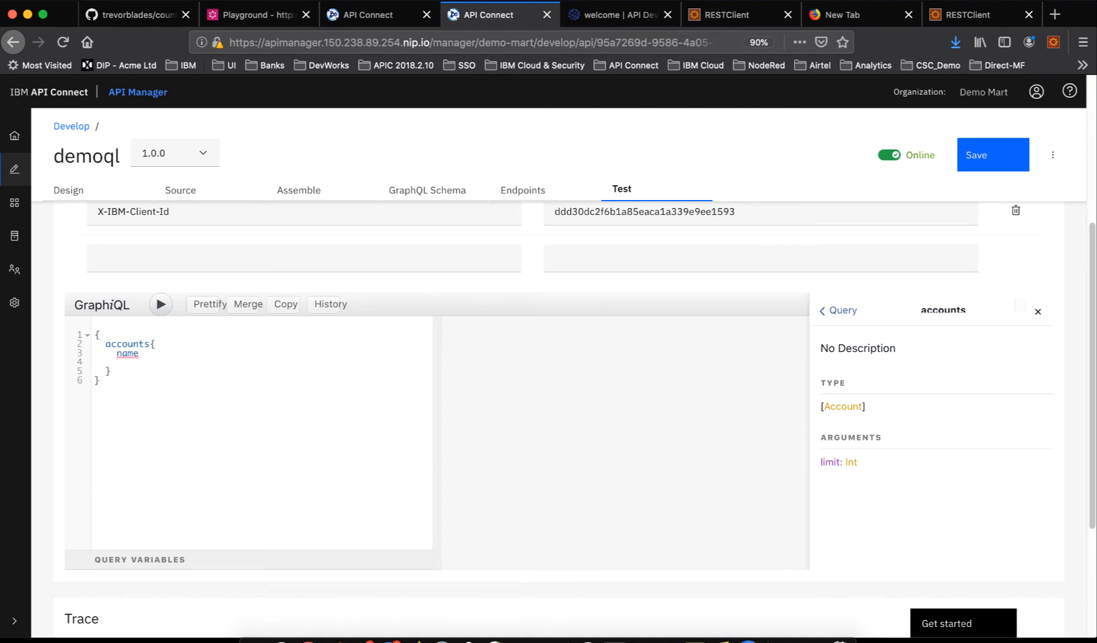
Nest the first and last fields inside the name selection
type("{")
key("Return")
key("ctrl+space")
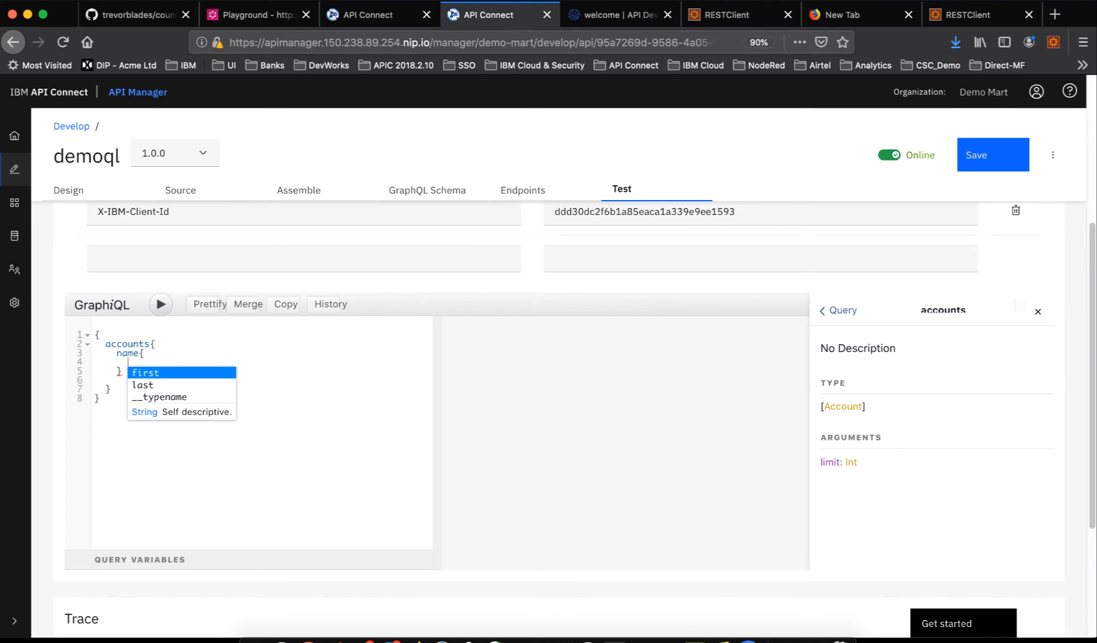
key("Return")
key("Return")
key("ctrl+space")
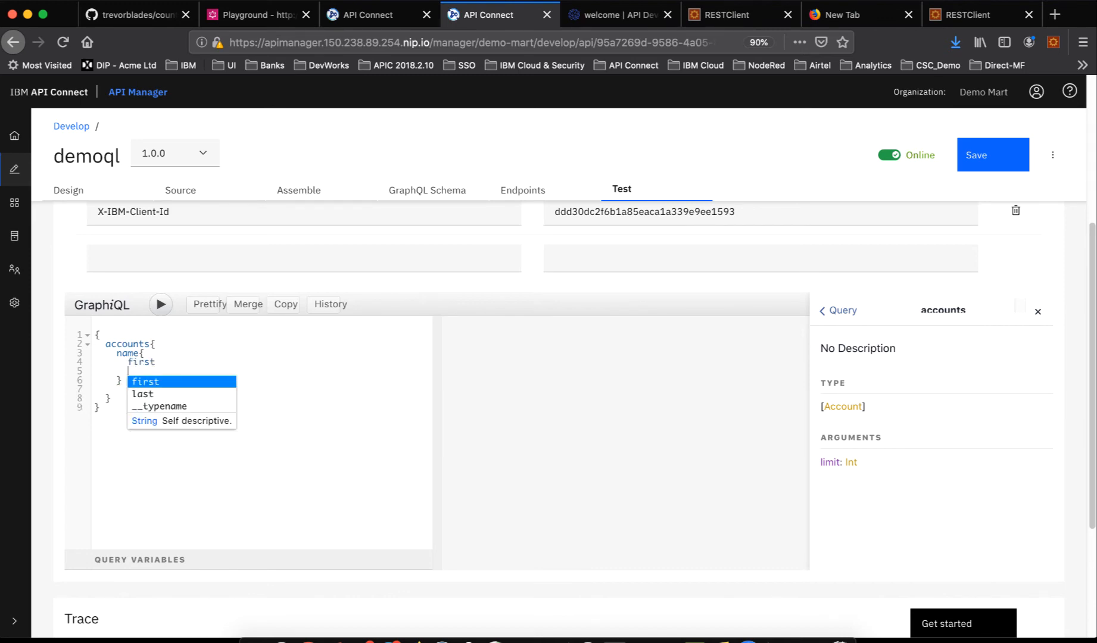
key("Down")
key("Return")
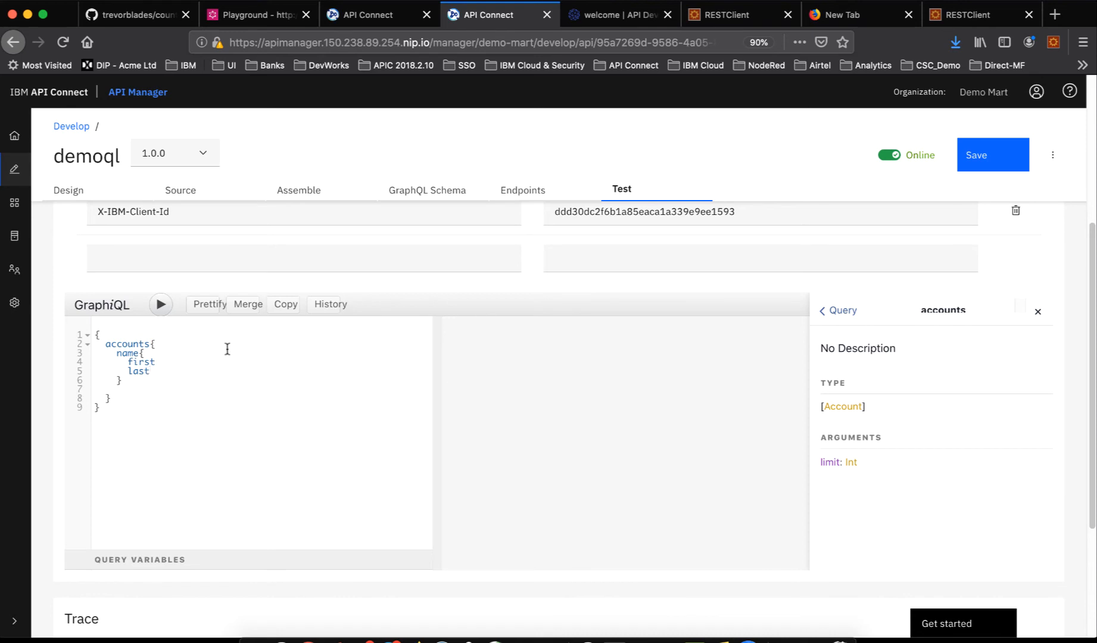
Append graphql to the request URL so it ends in /demo-mart/sandbox/demoql/graphql
scroll(227, 349, "up", 2)
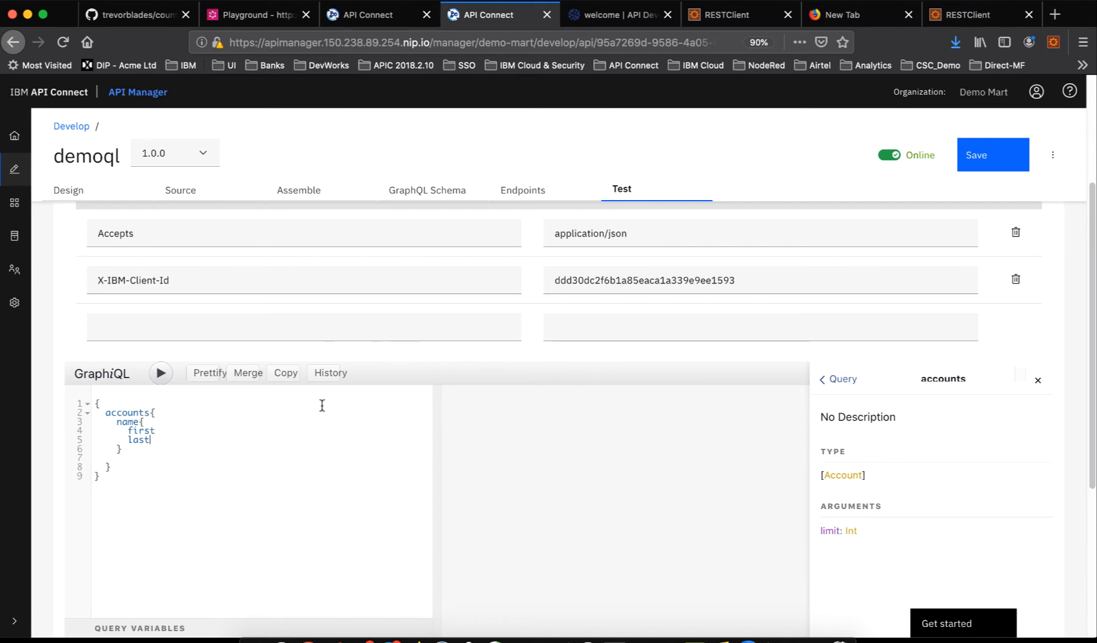
scroll(322, 406, "down", 2)
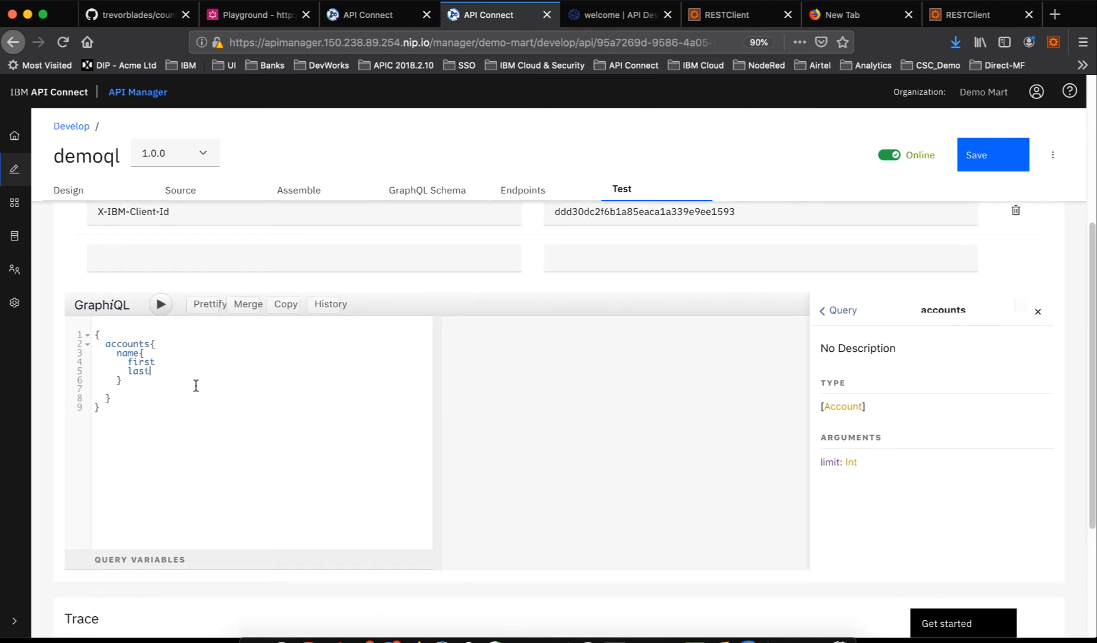
scroll(407, 327, "up", 4)
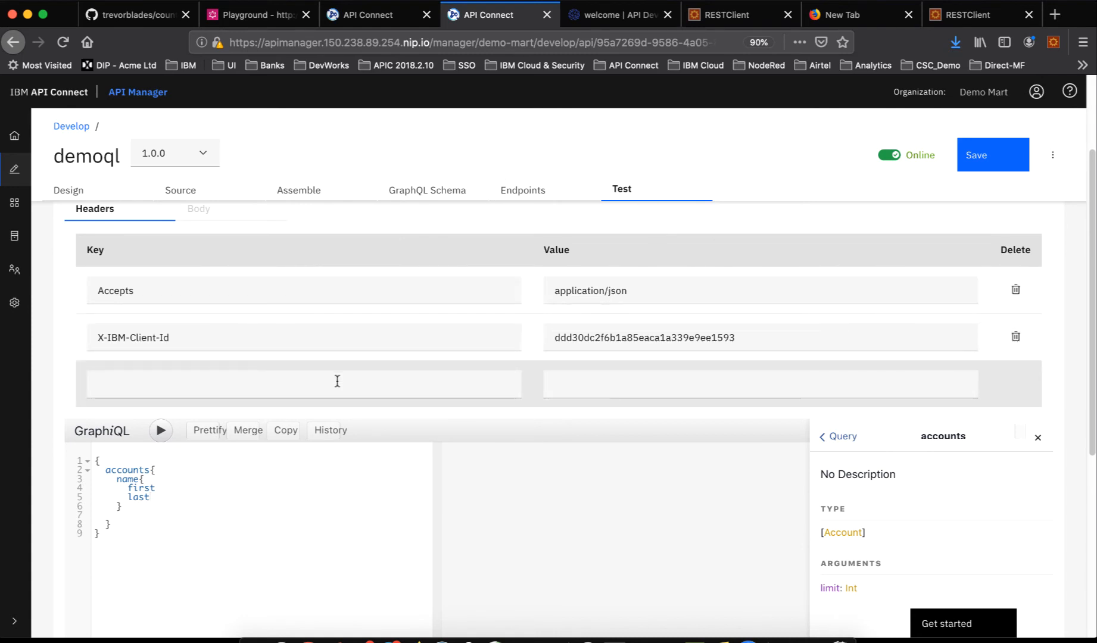
scroll(337, 382, "down", 1)
left_click(296, 360)
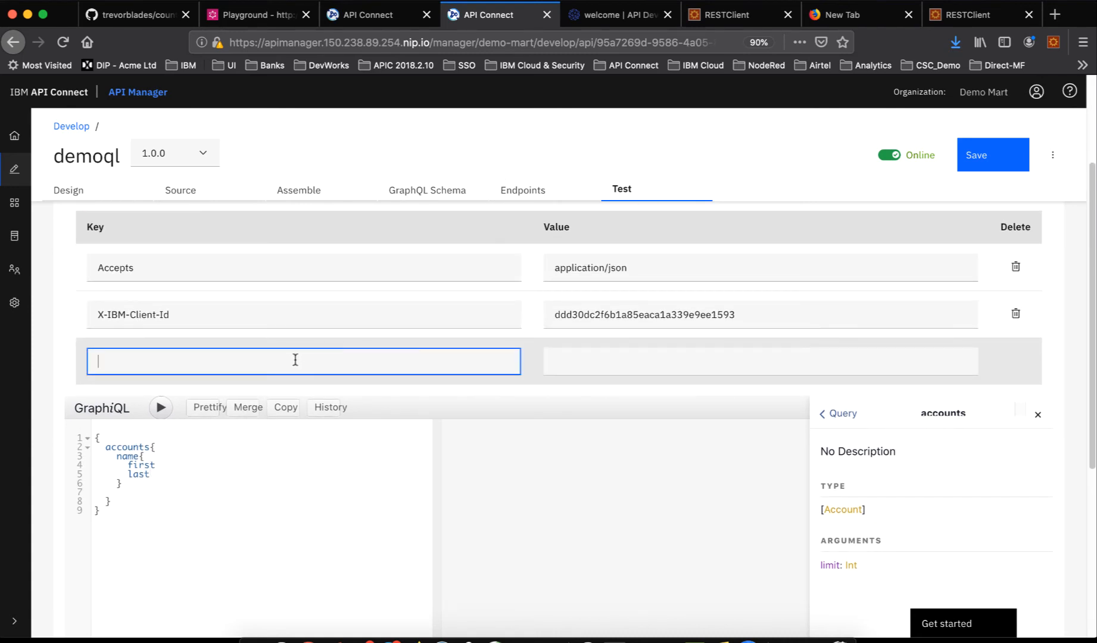
scroll(471, 363, "up", 5)
left_click(537, 291)
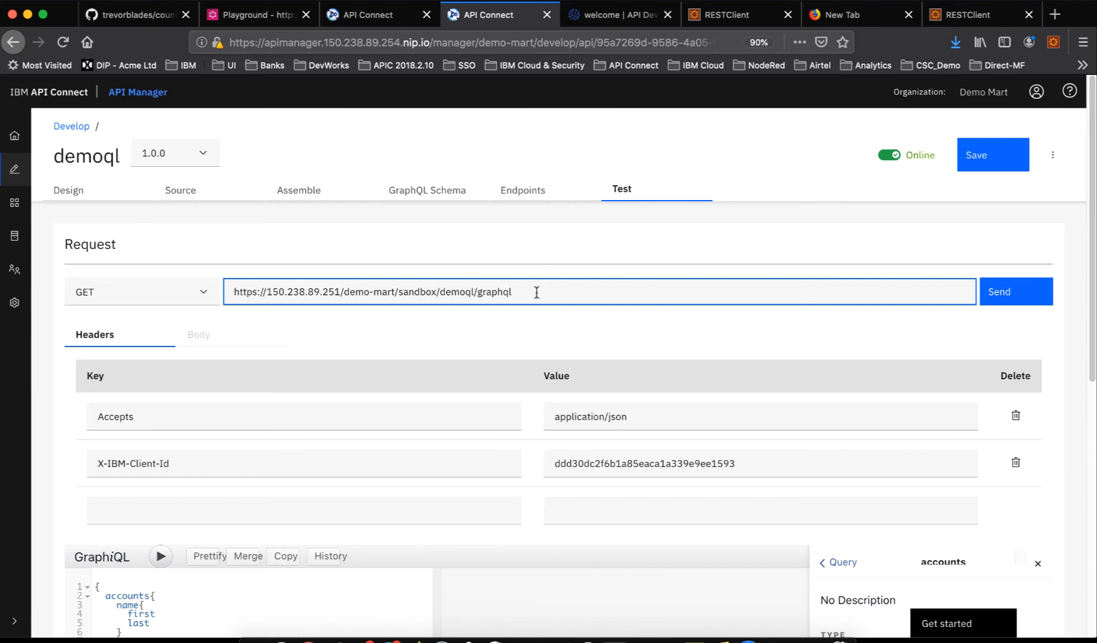
Add a Content-Type request header with the value application/graphql
left_click(248, 504)
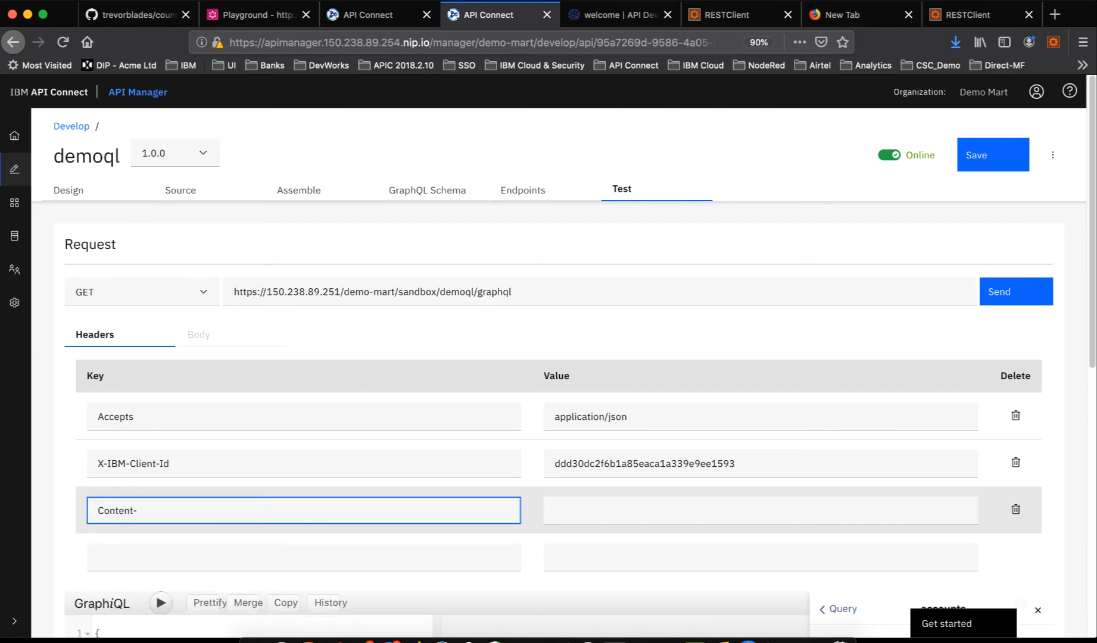
type("Content-Type")
key("Tab")
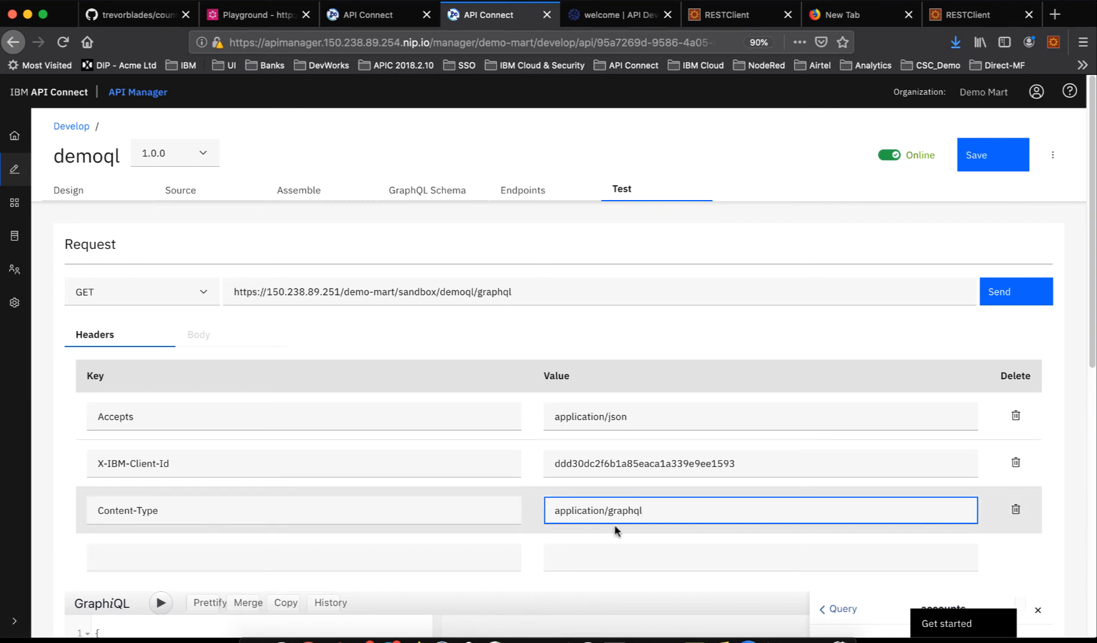
Try to run the accounts query from GraphiQL and check its response
scroll(614, 525, "down", 1)
scroll(612, 523, "down", 2)
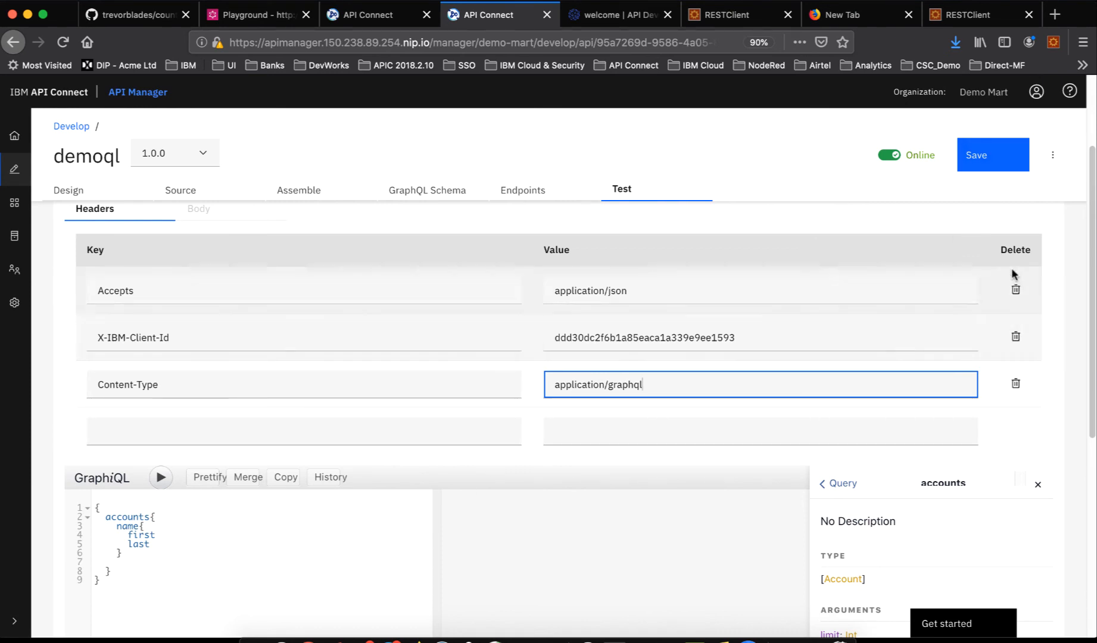
scroll(908, 374, "up", 2)
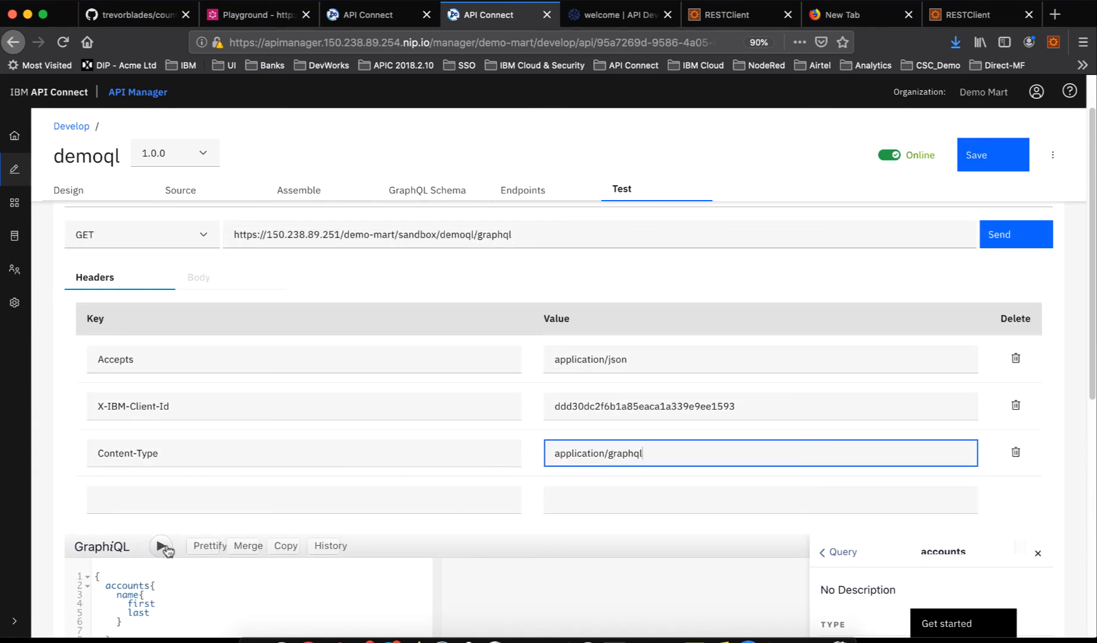
left_click(165, 549)
scroll(572, 590, "down", 4)
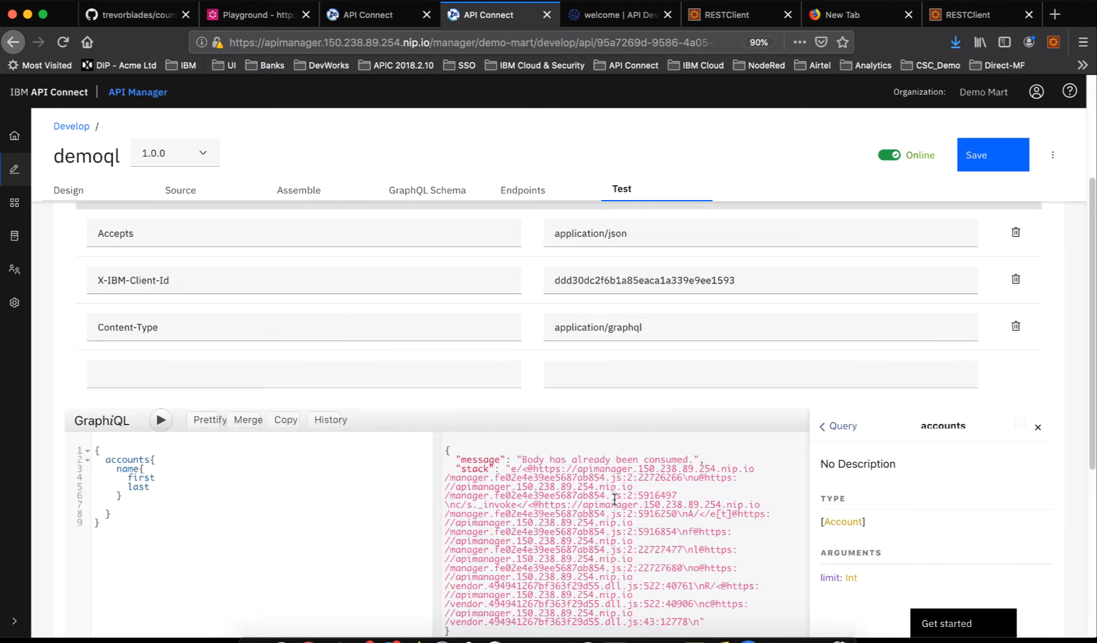
Send the accounts query as a POST request to the demoql endpoint and review the returned account names
scroll(942, 405, "up", 2)
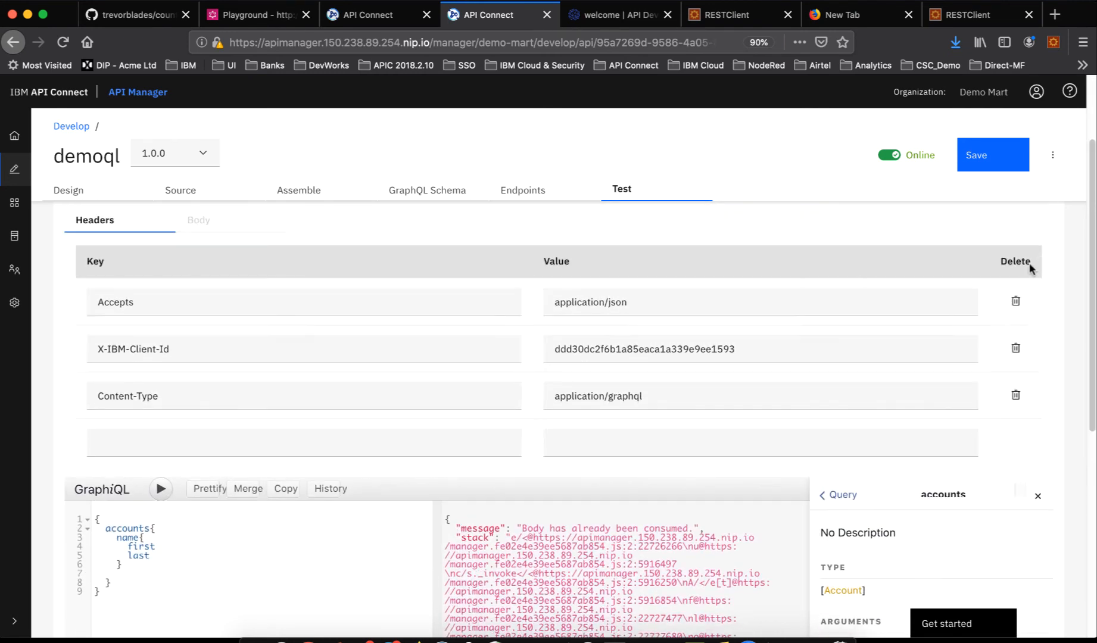
scroll(924, 292, "up", 1)
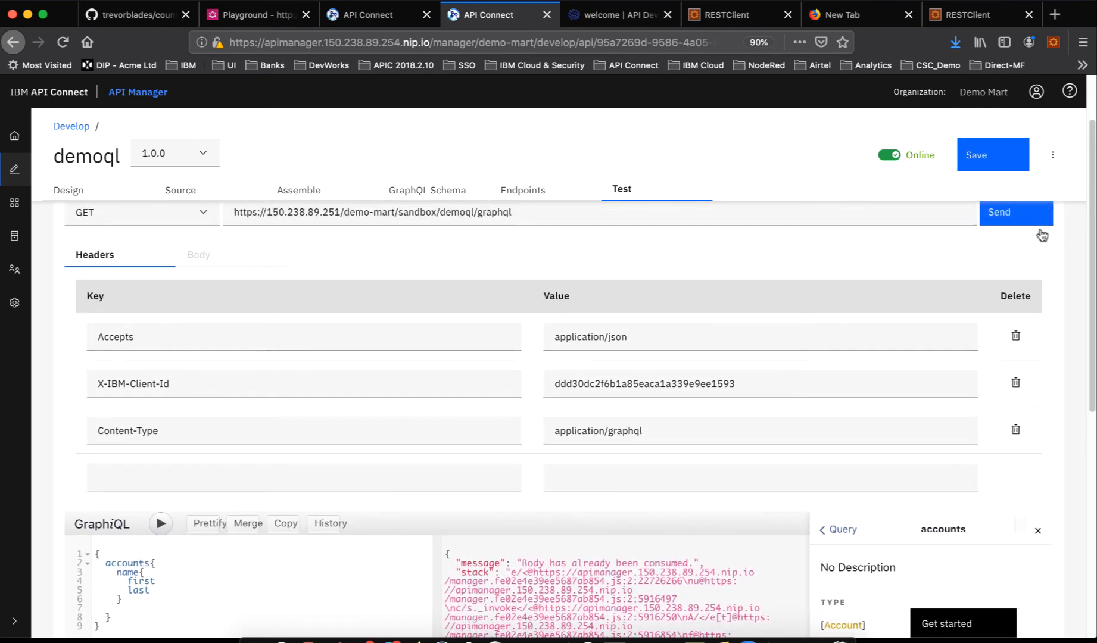
left_click(1037, 230)
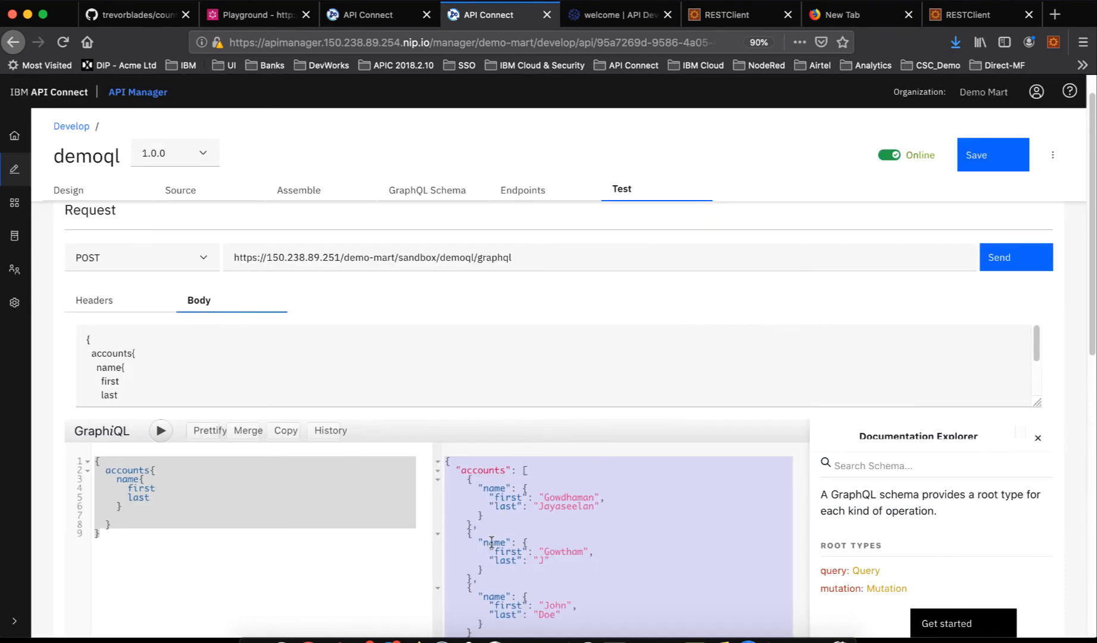
scroll(492, 542, "down", 4)
left_click(286, 355)
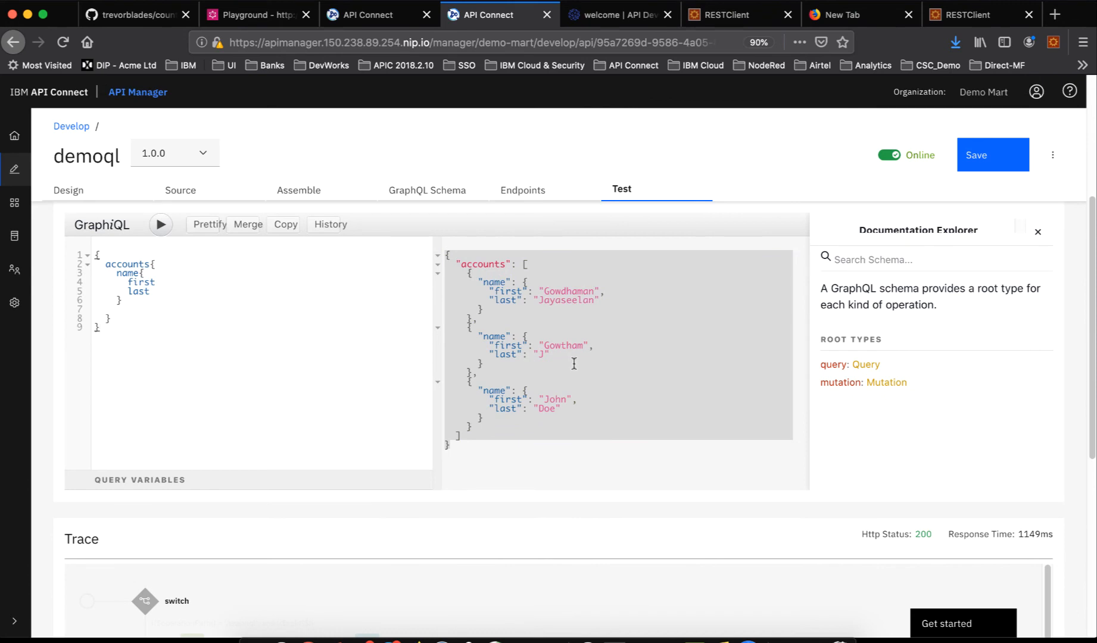
scroll(573, 364, "up", 4)
scroll(589, 520, "down", 1)
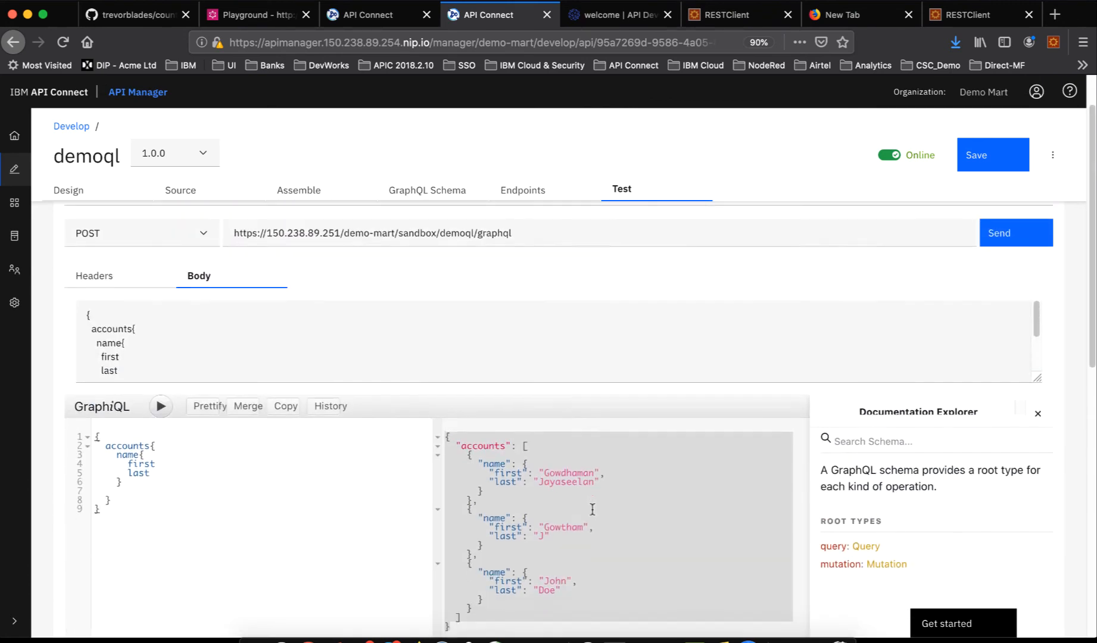
Review the accounts response, the graphql path in the request URL and the query in the request body
left_click(610, 441)
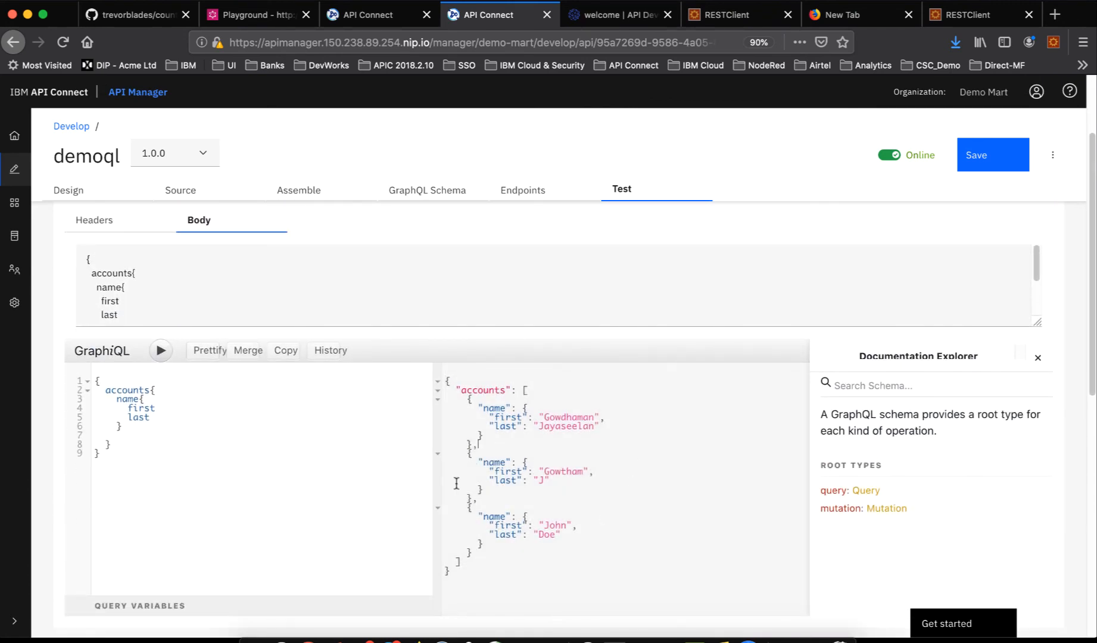
scroll(161, 307, "up", 2)
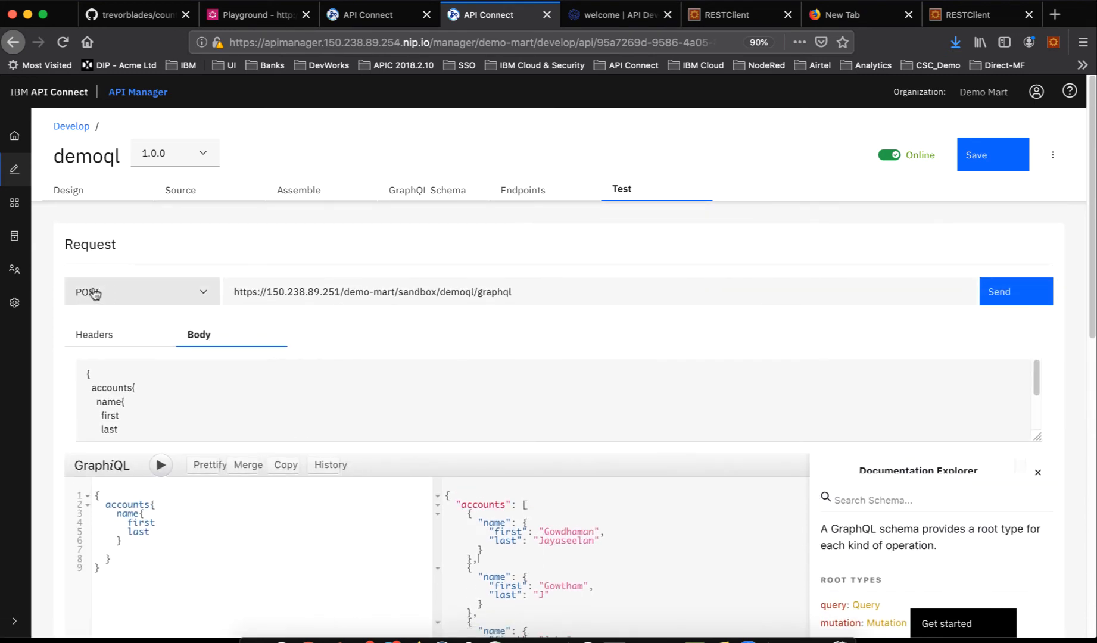
double_click(498, 292)
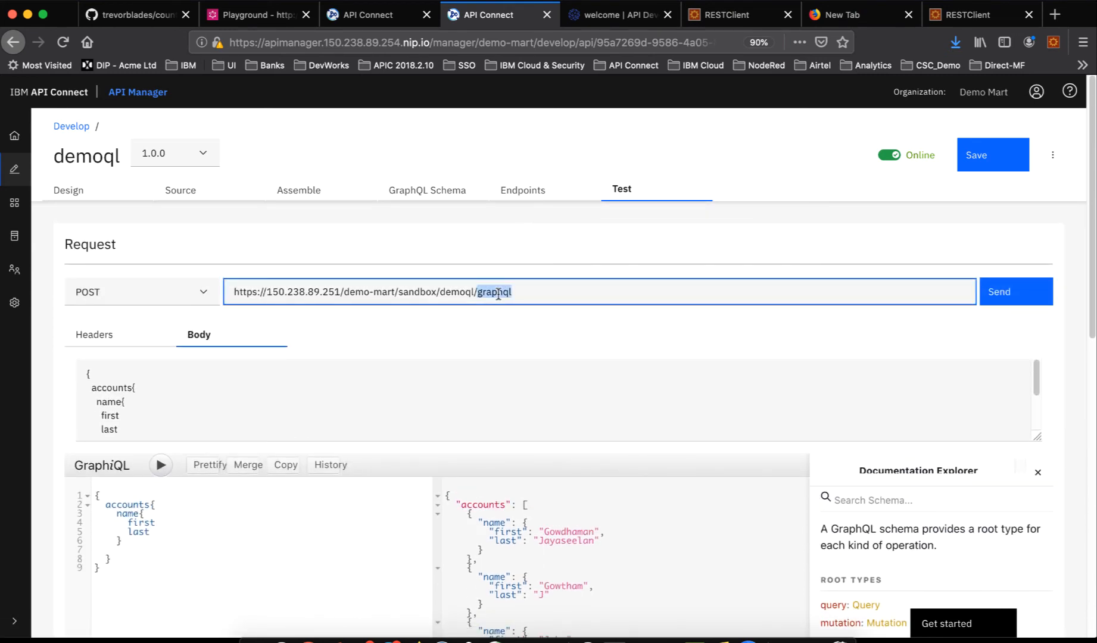
left_click(191, 406)
scroll(129, 393, "down", 3)
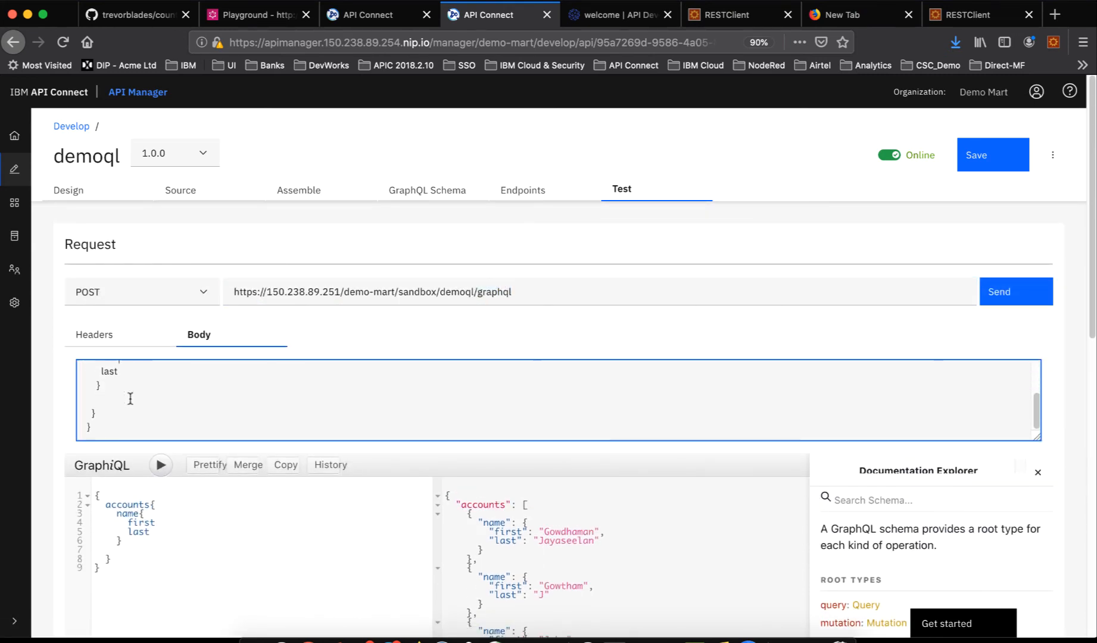
Replace the request body with the accounts query from GraphiQL and resend the POST request
left_click(176, 568)
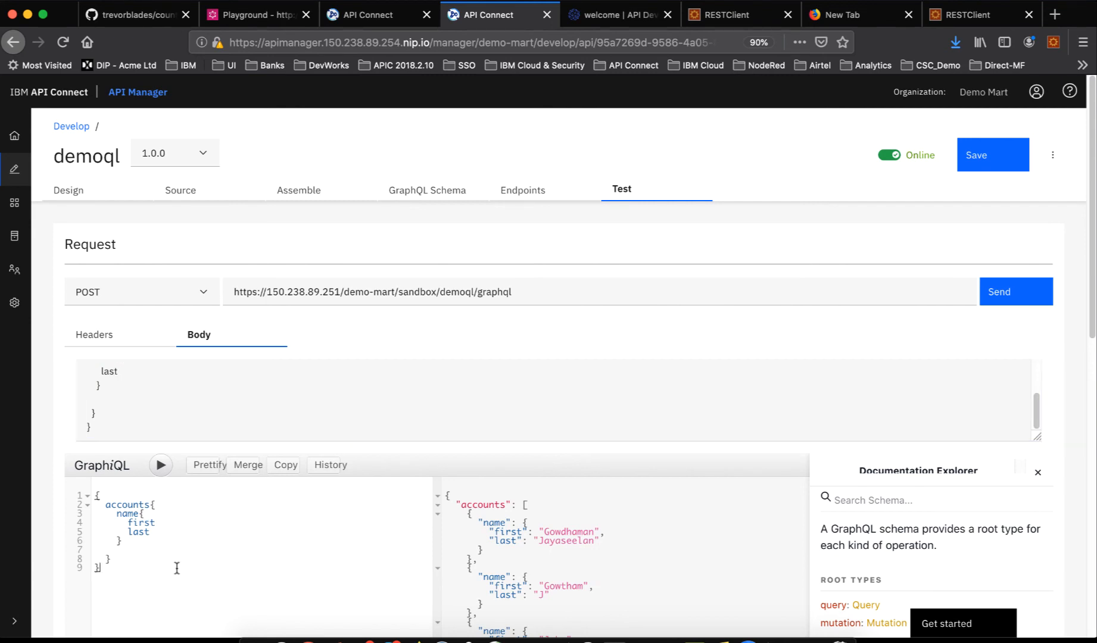
key("super+a")
key("super+c")
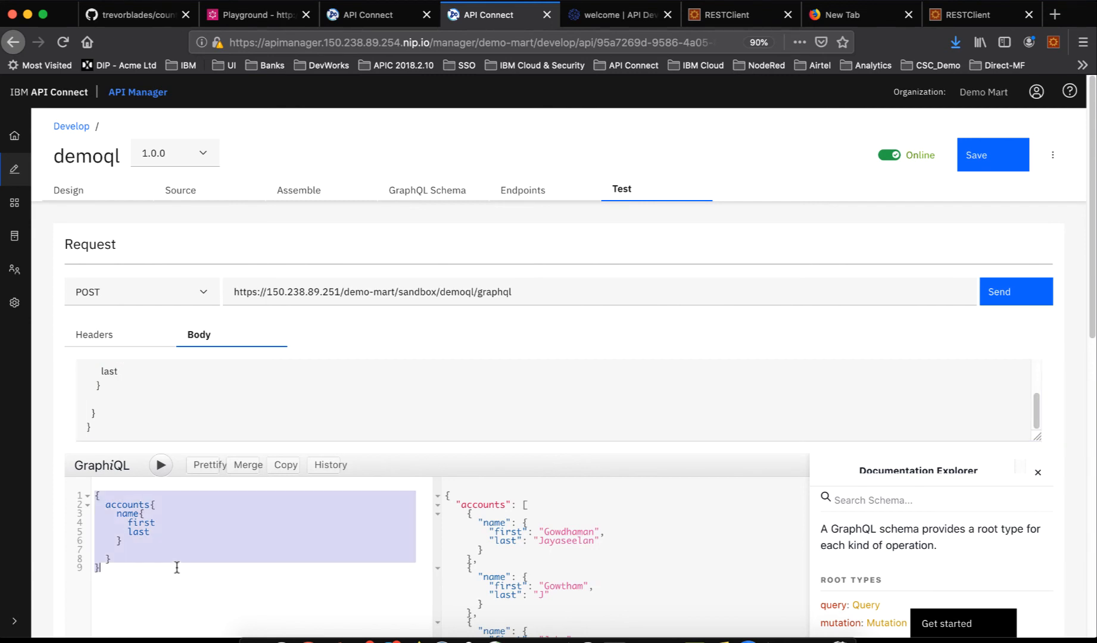
left_click(188, 392)
key("super+a")
key("super+v")
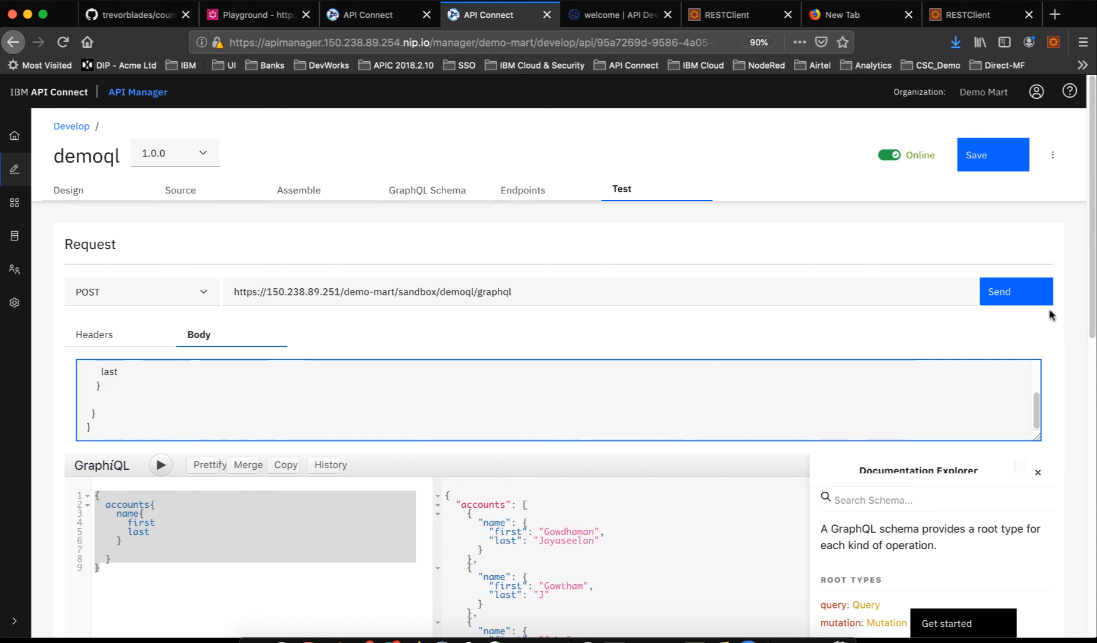
left_click(1012, 301)
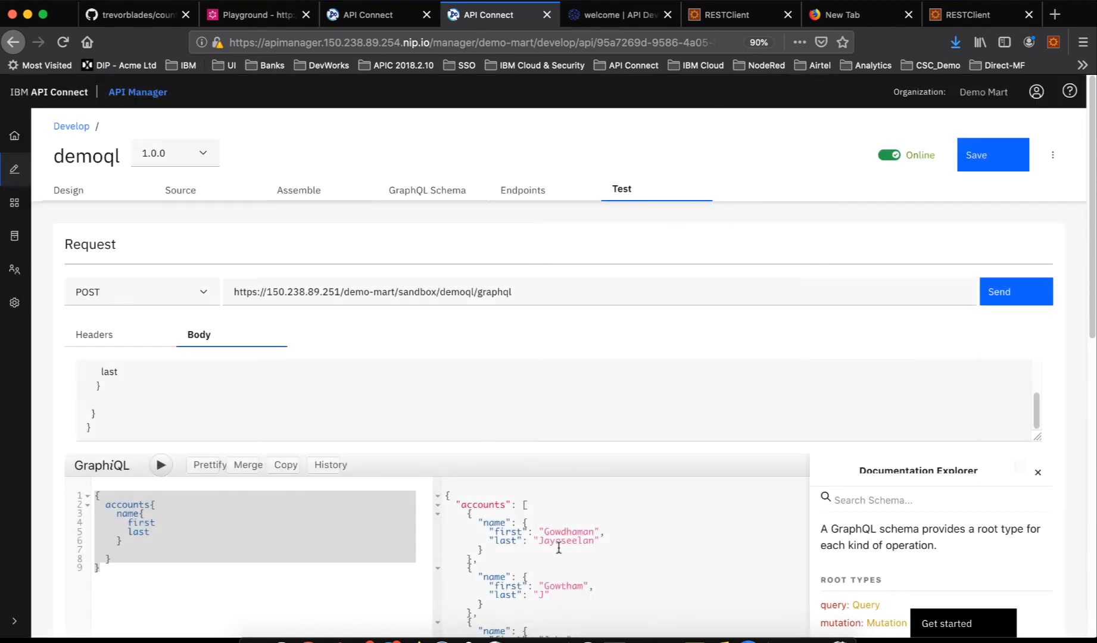
Add the threeSpecialDays field below the name block in the GraphiQL accounts query
left_click(218, 536)
left_click(166, 540)
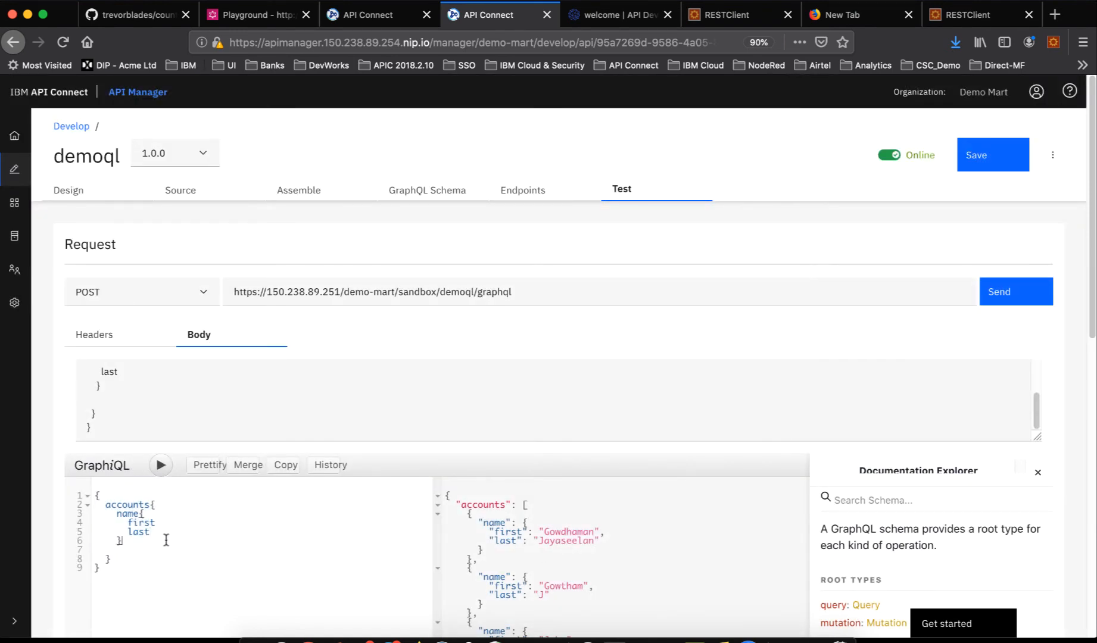
key("Return")
key("ctrl+space")
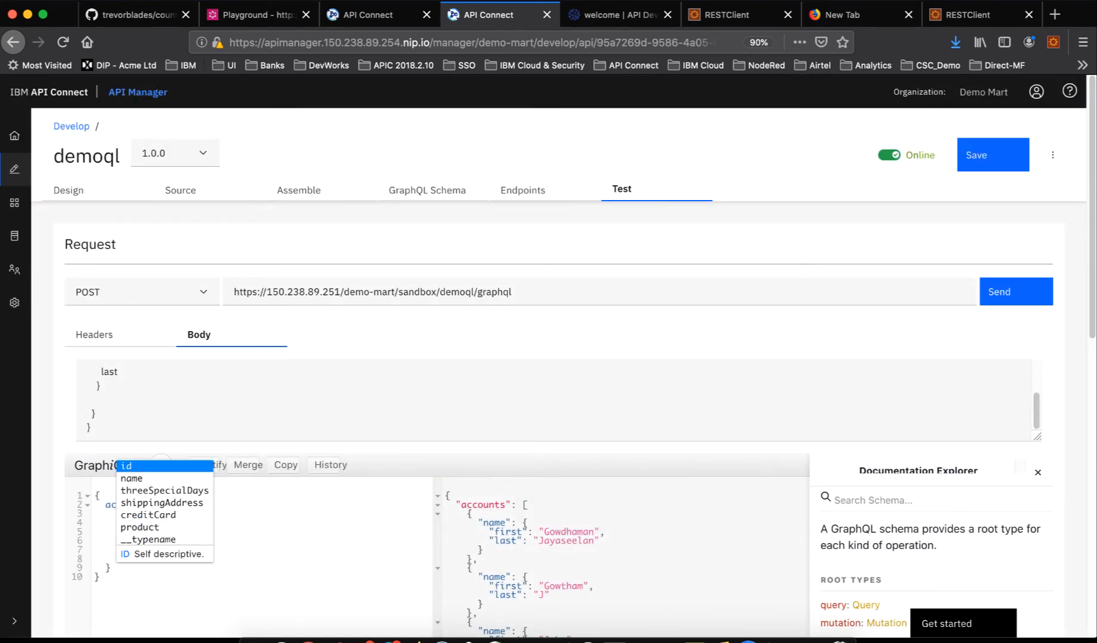
key("Down")
key("Down")
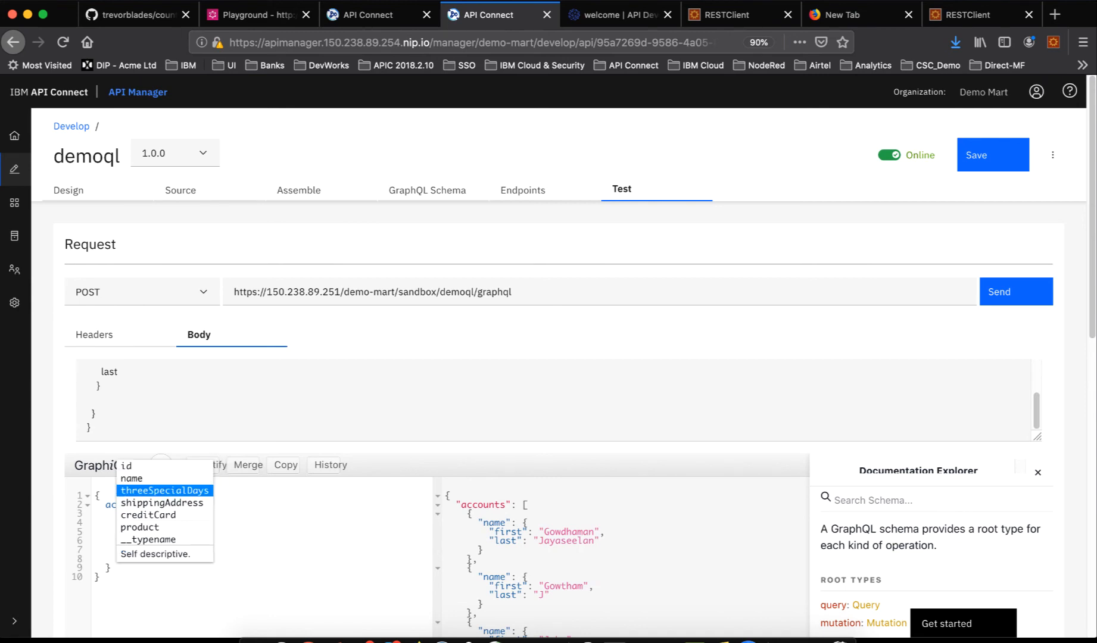
key("Return")
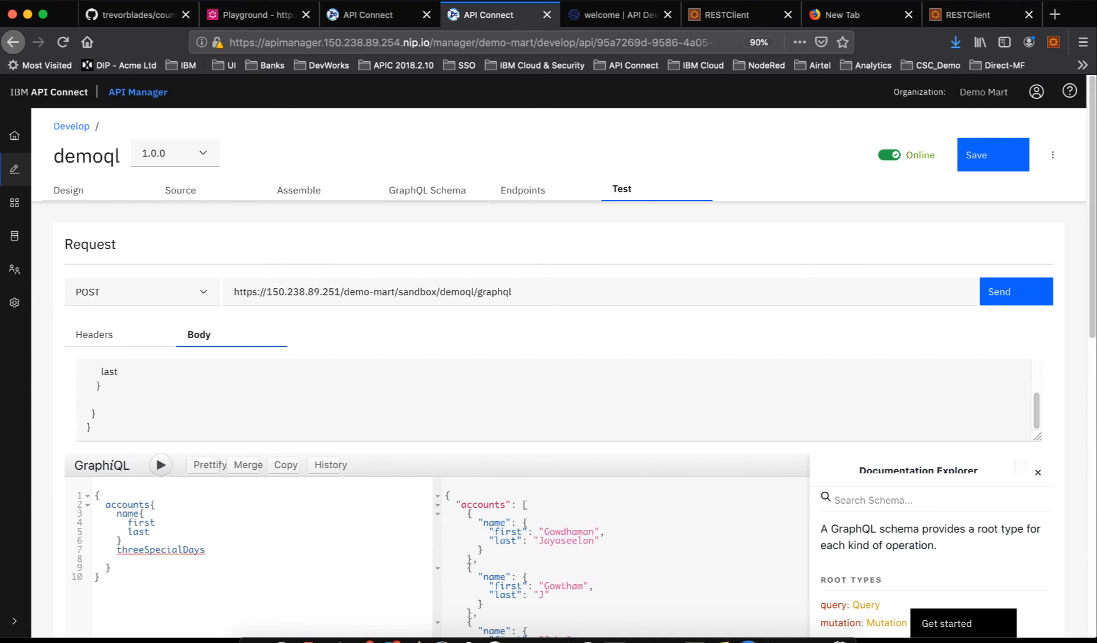
Request the date and occasion subfields within threeSpecialDays in the accounts query
type("{")
key("Return")
type("date")
key("Return")
key("ctrl+space")
key("Down")
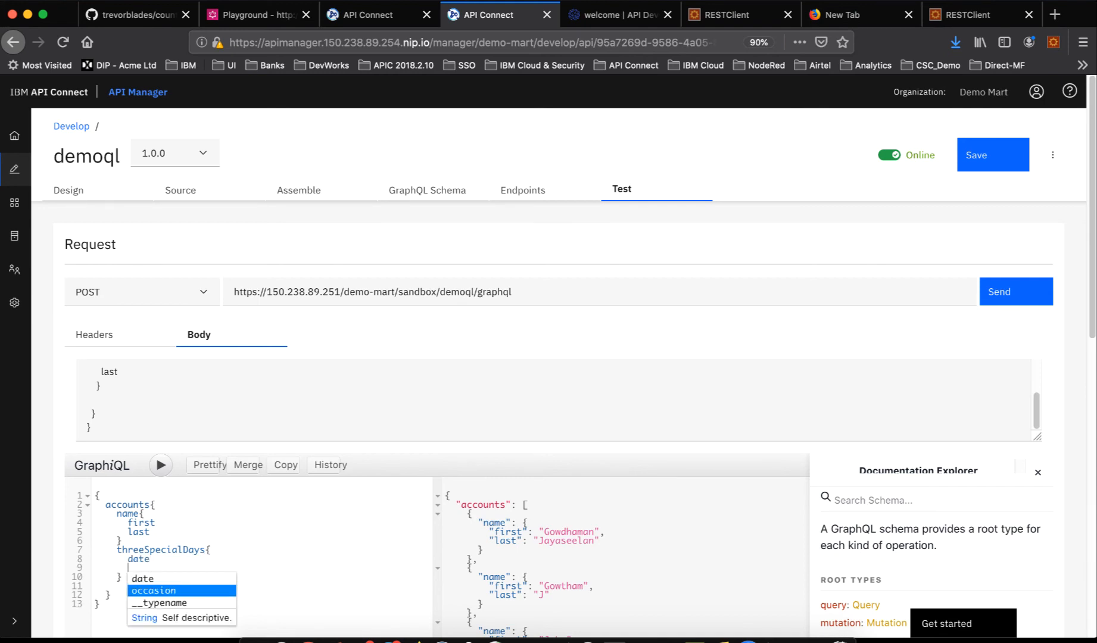
key("Return")
Replace the request body with the extended accounts query from GraphiQL and send the request
key("super+a")
key("super+c")
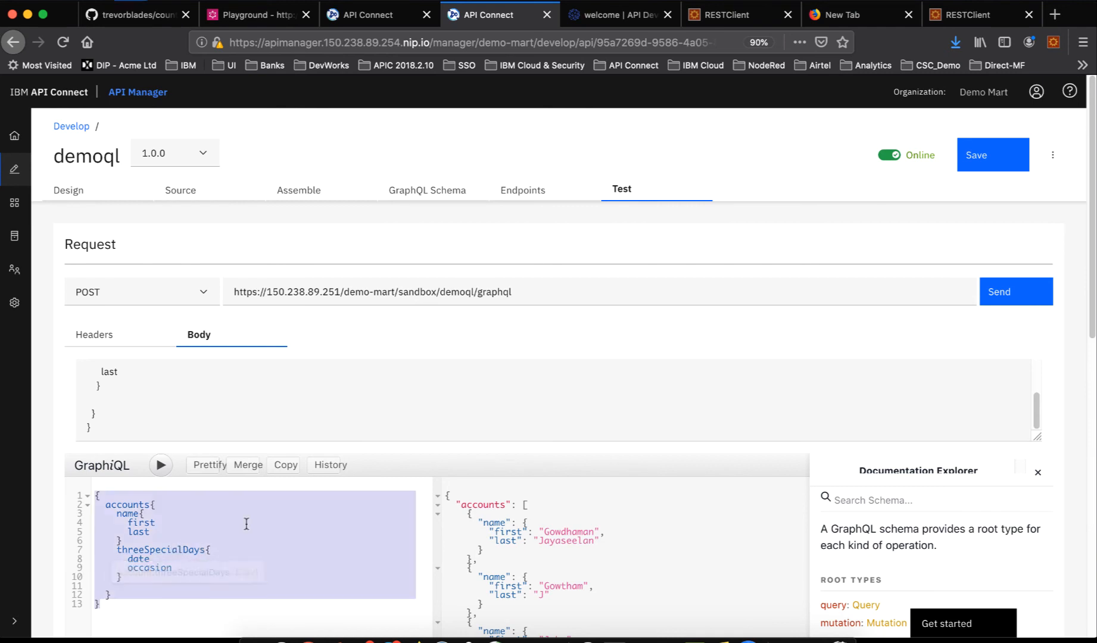
left_click(232, 423)
key("super+a")
key("super+v")
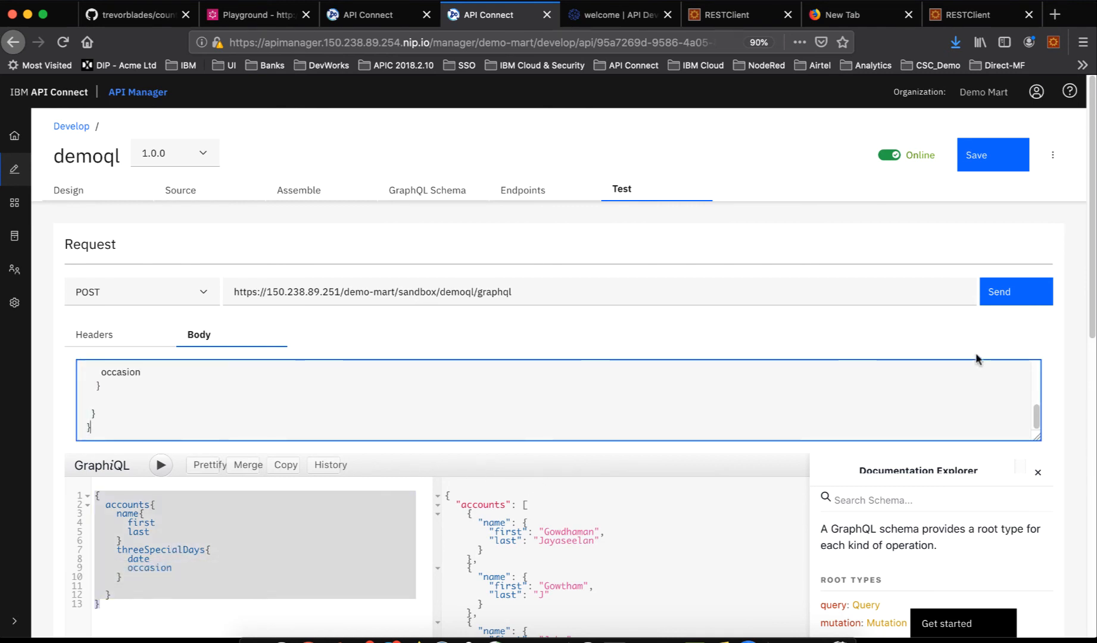
left_click(1007, 310)
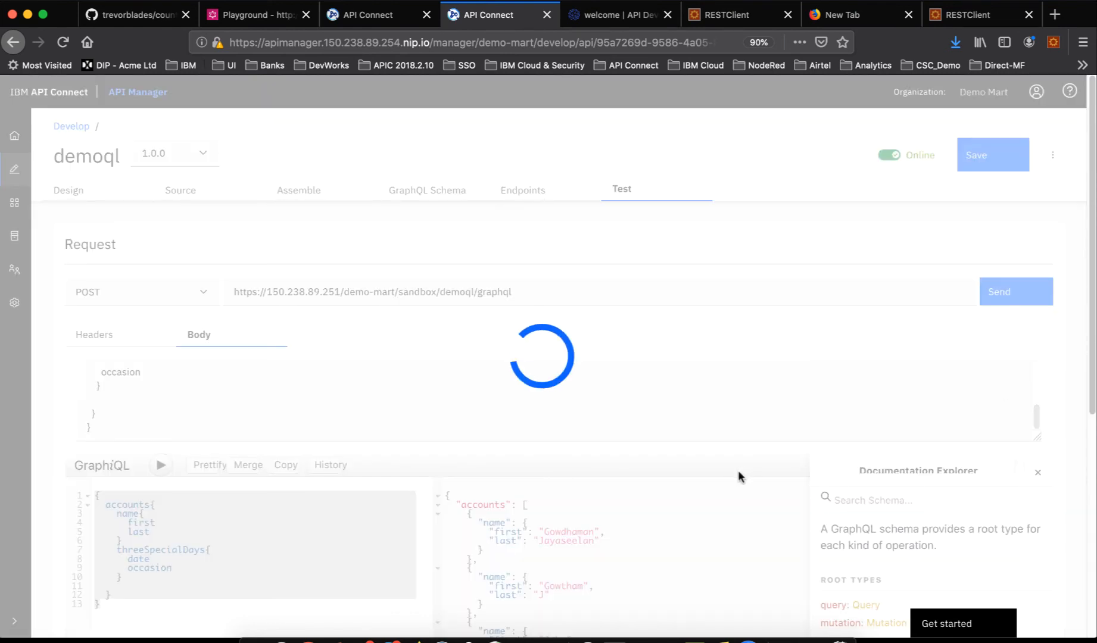
Examine the special days returned for each account and the executed policies in the request's trace
scroll(632, 553, "down", 5)
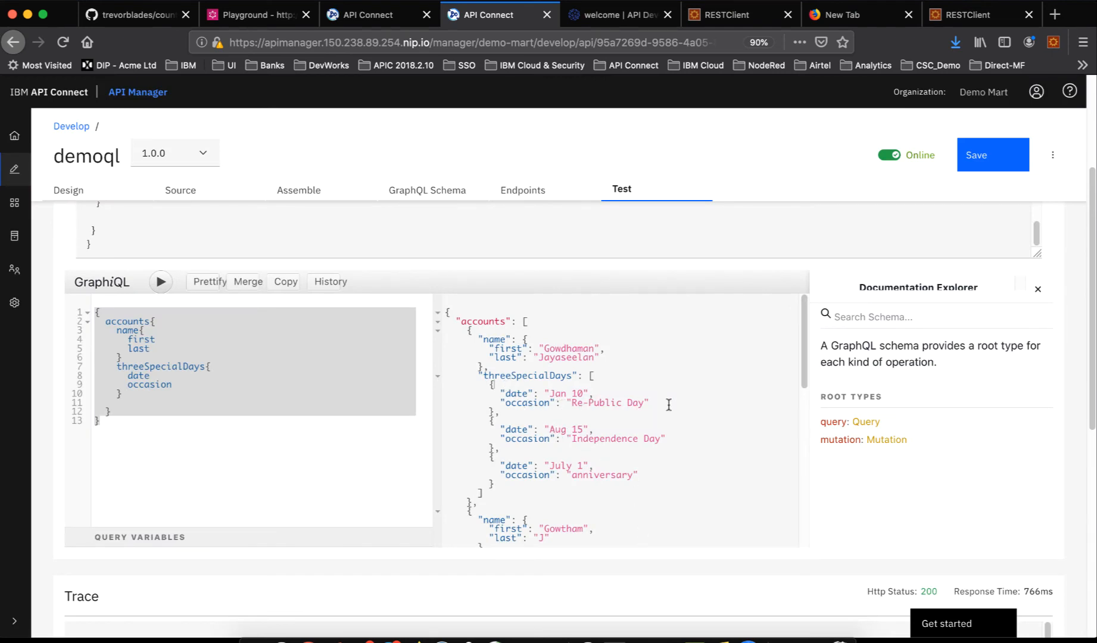
scroll(669, 405, "down", 10)
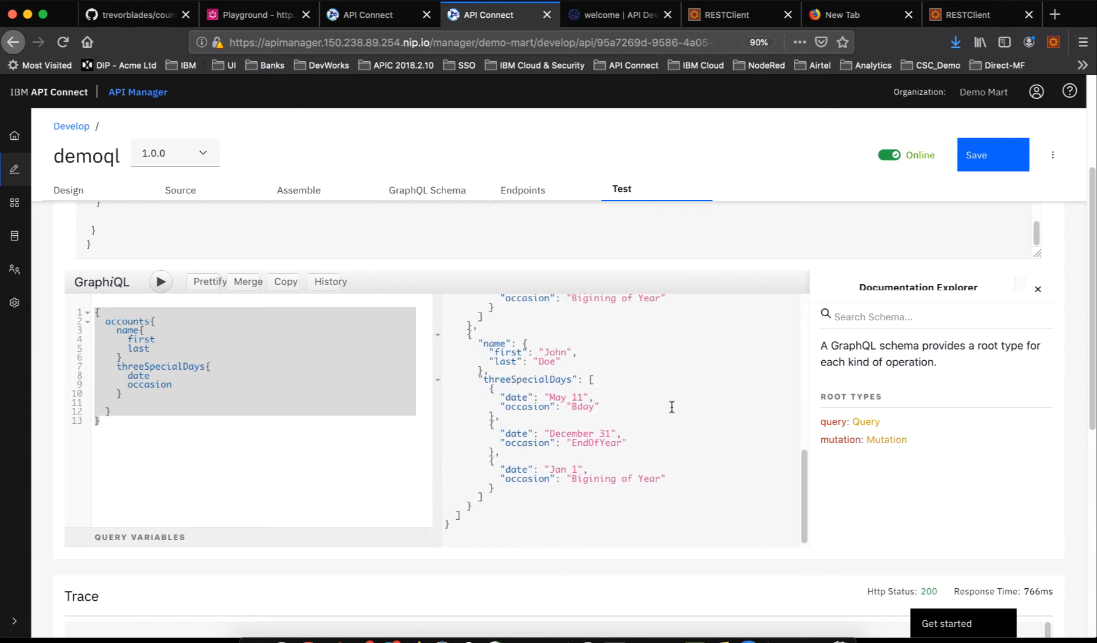
scroll(672, 407, "down", 1)
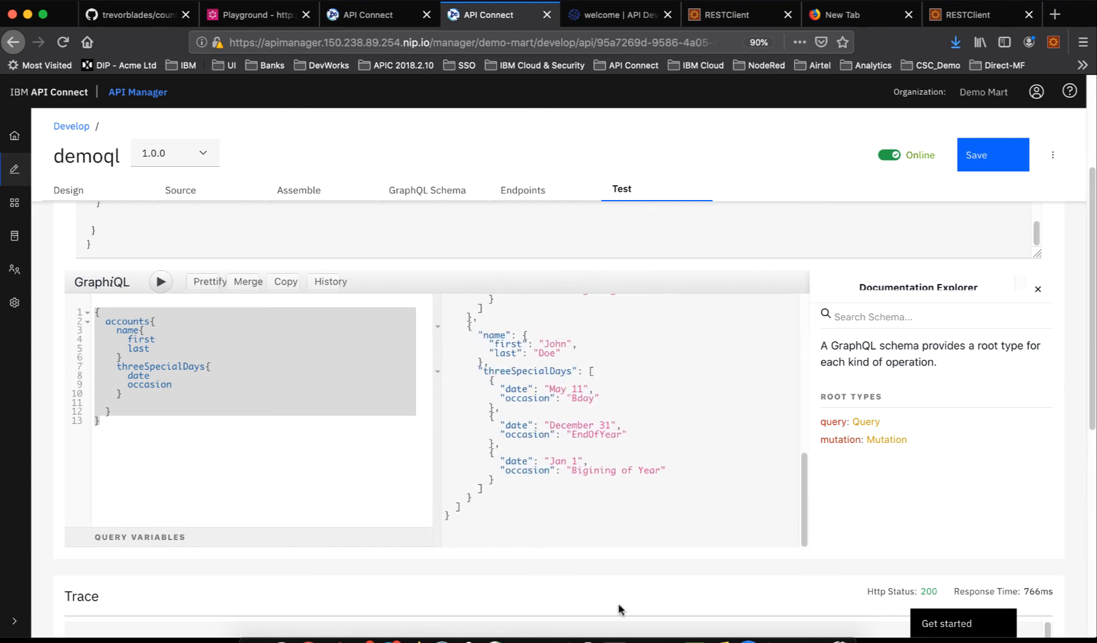
scroll(618, 601, "down", 6)
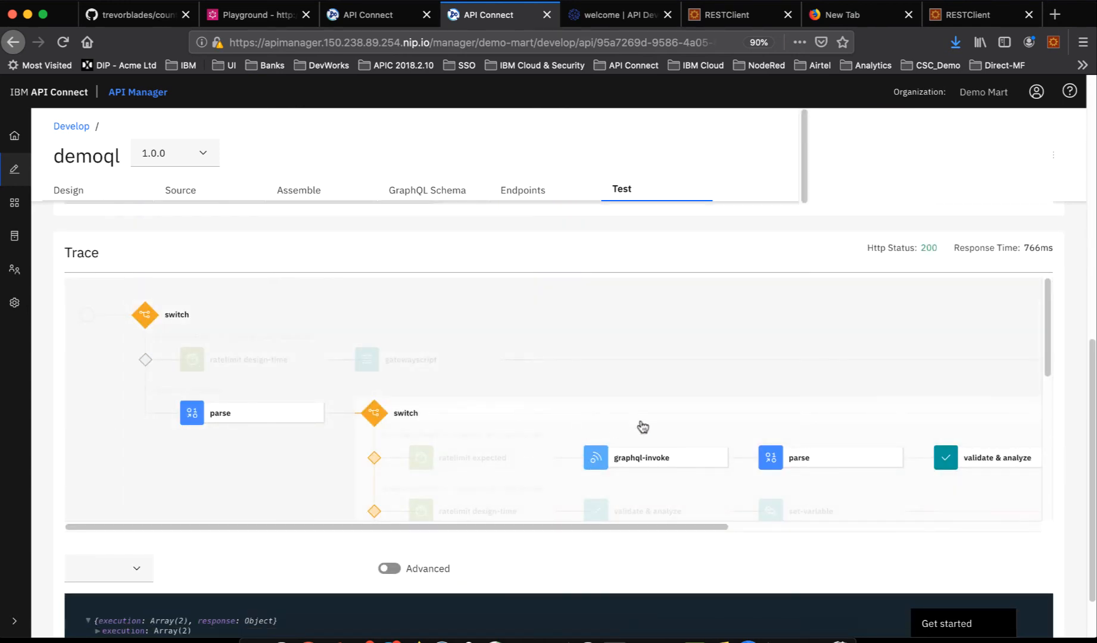
scroll(642, 428, "down", 4)
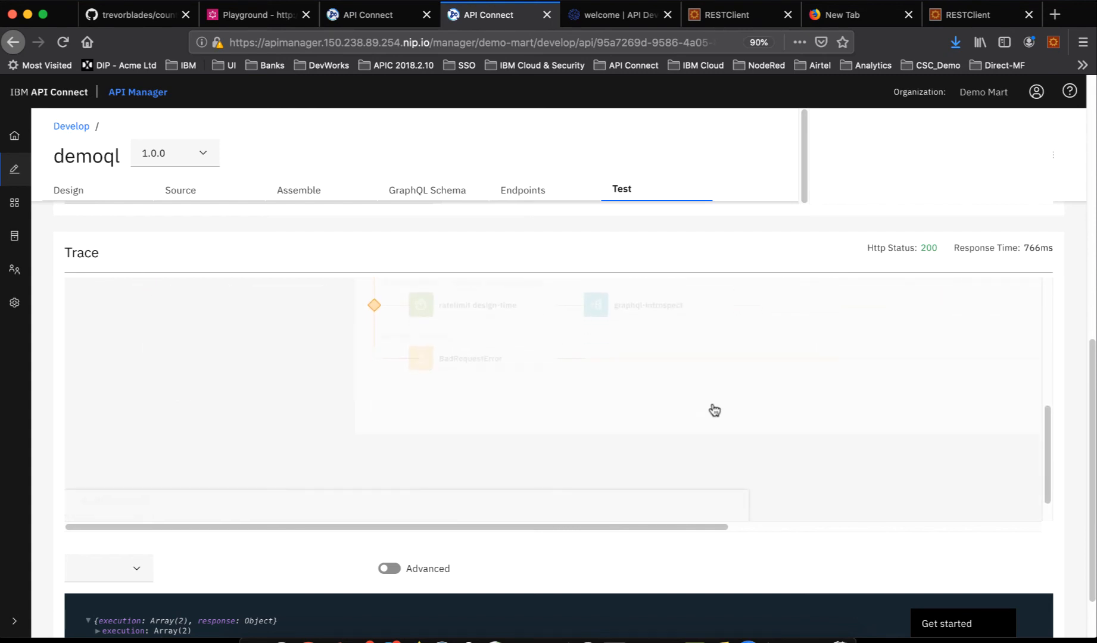
scroll(715, 411, "up", 4)
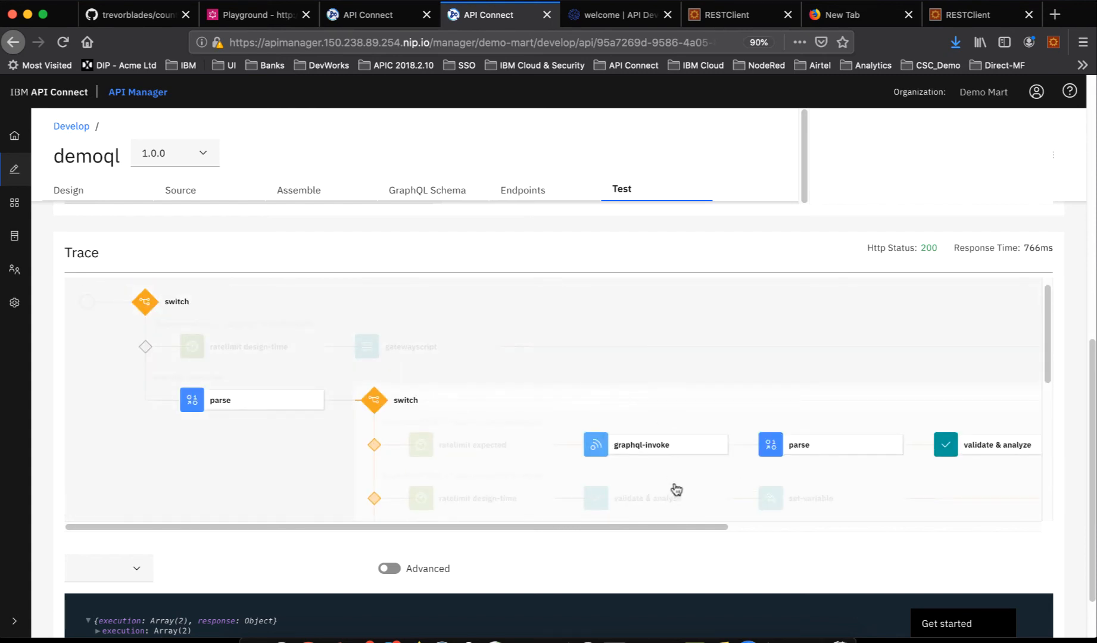
scroll(675, 490, "down", 4)
scroll(534, 559, "down", 1)
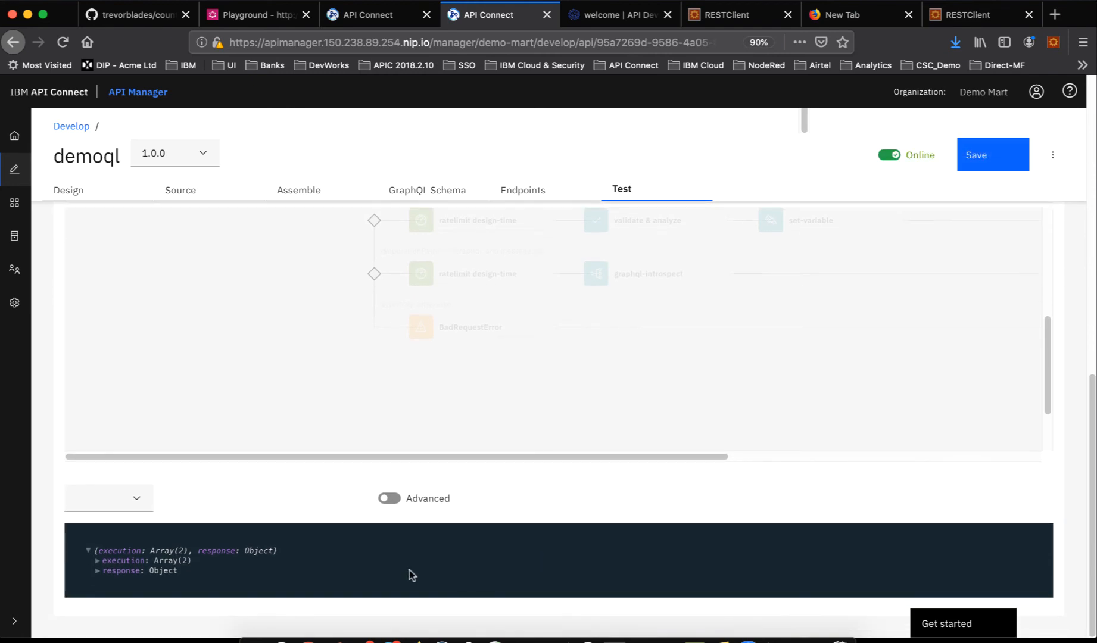
scroll(731, 424, "up", 4)
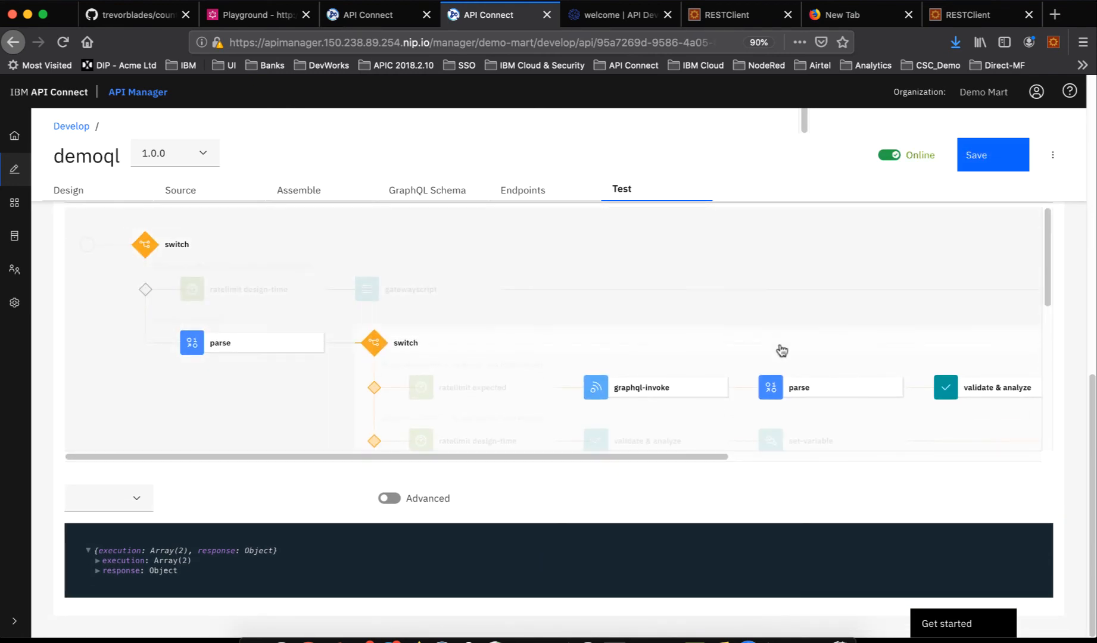
scroll(774, 358, "up", 4)
scroll(726, 360, "up", 4)
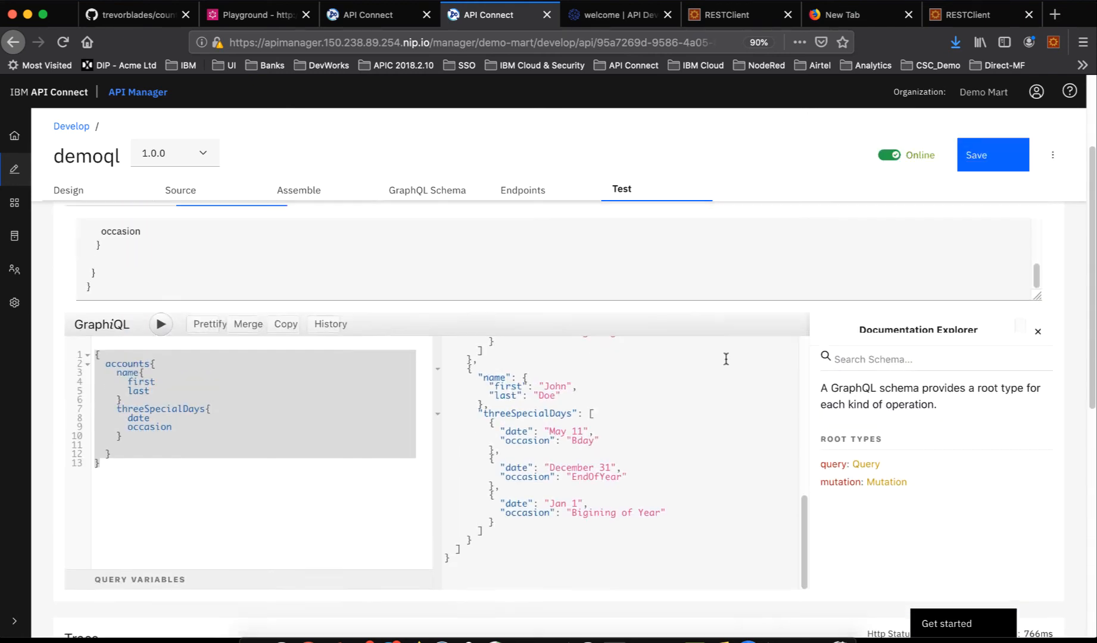
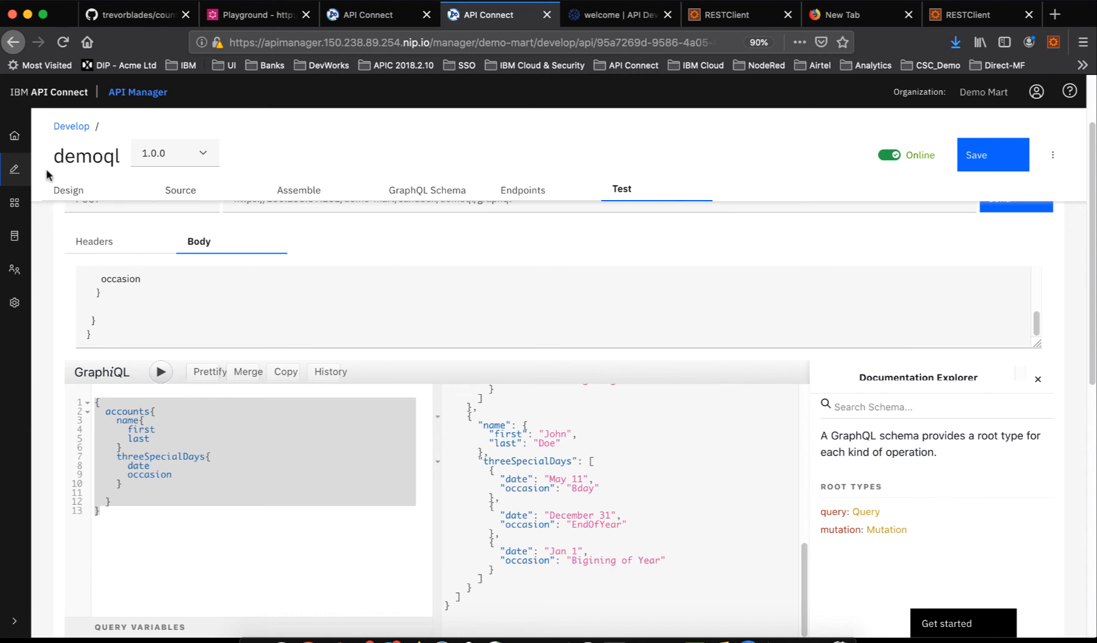
Return to the Develop list and check the actions available for my-countries-api
left_click(12, 172)
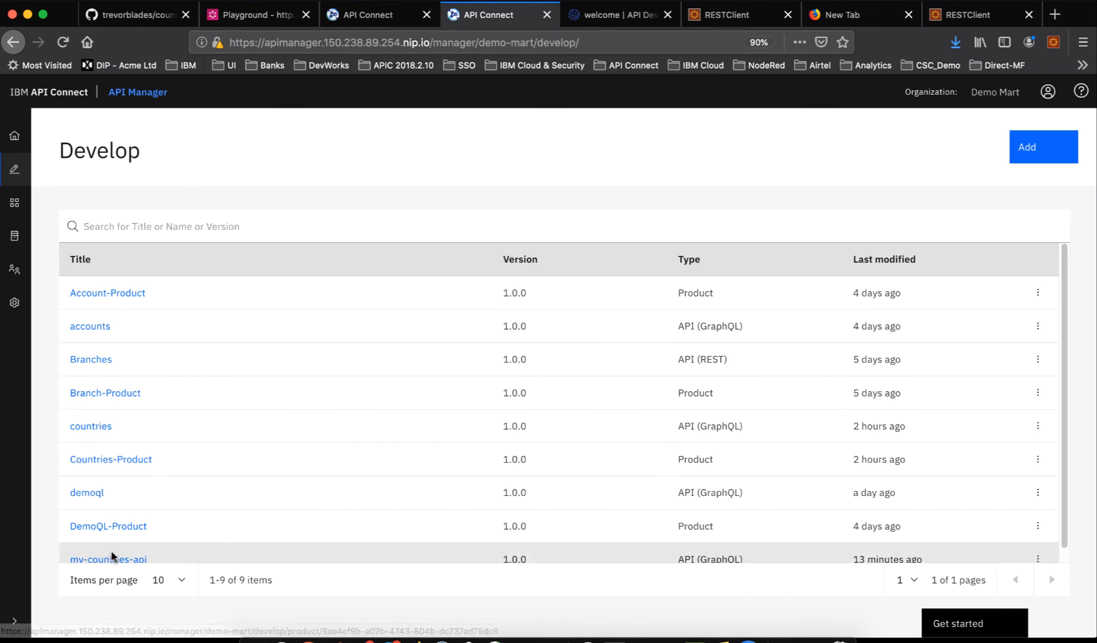
scroll(147, 539, "down", 1)
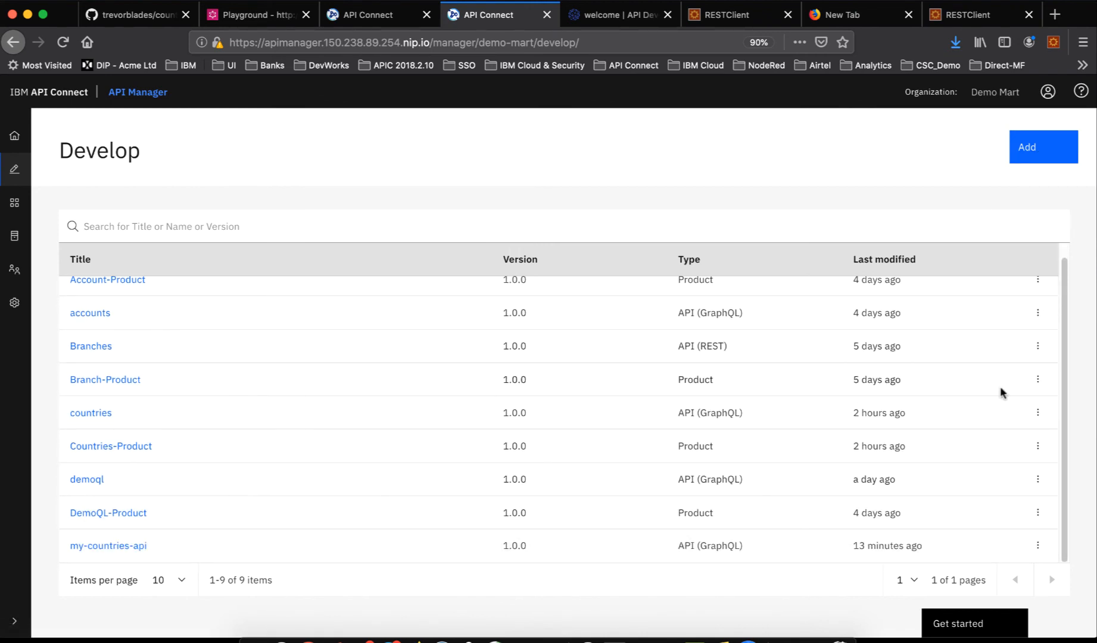
left_click(1039, 545)
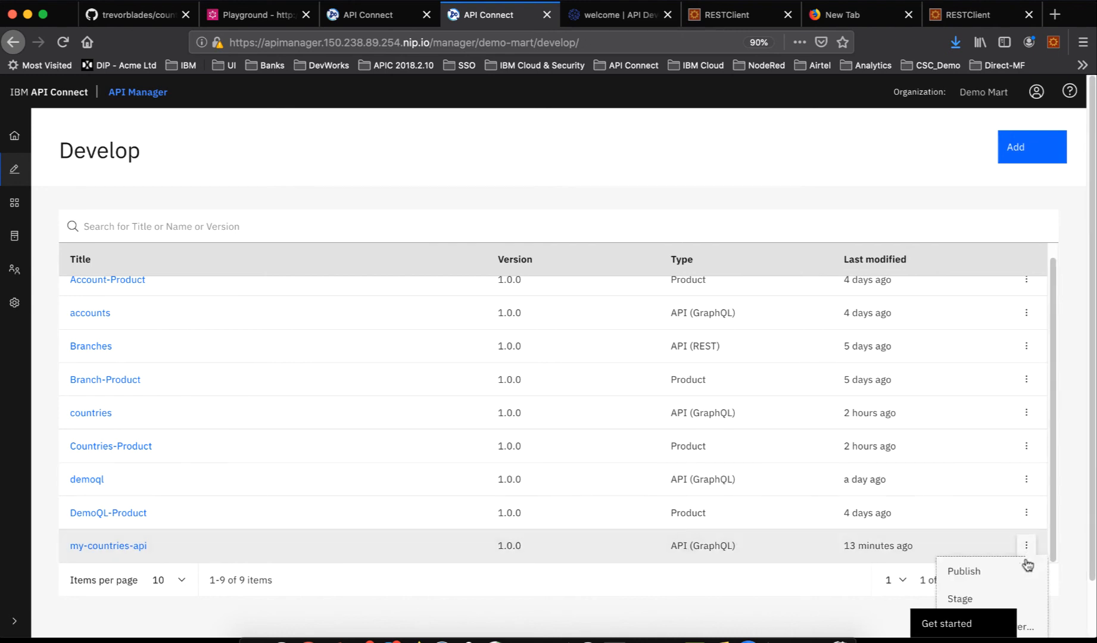
scroll(849, 500, "down", 2)
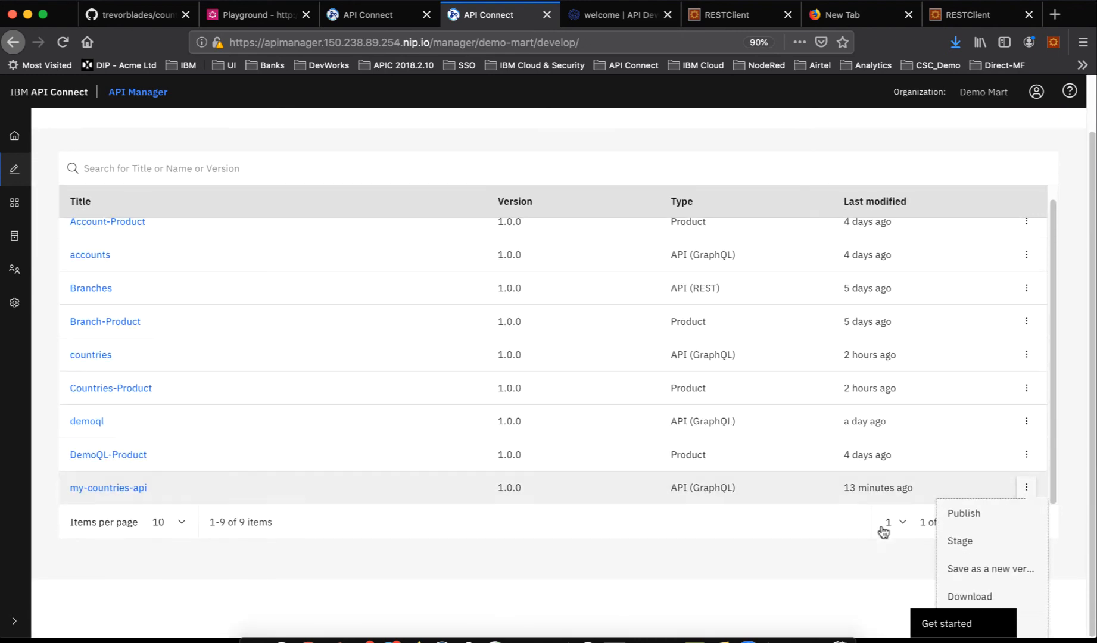
left_click(708, 610)
Start a new product titled My-Countries-Product and proceed to its API selection
left_click(1035, 149)
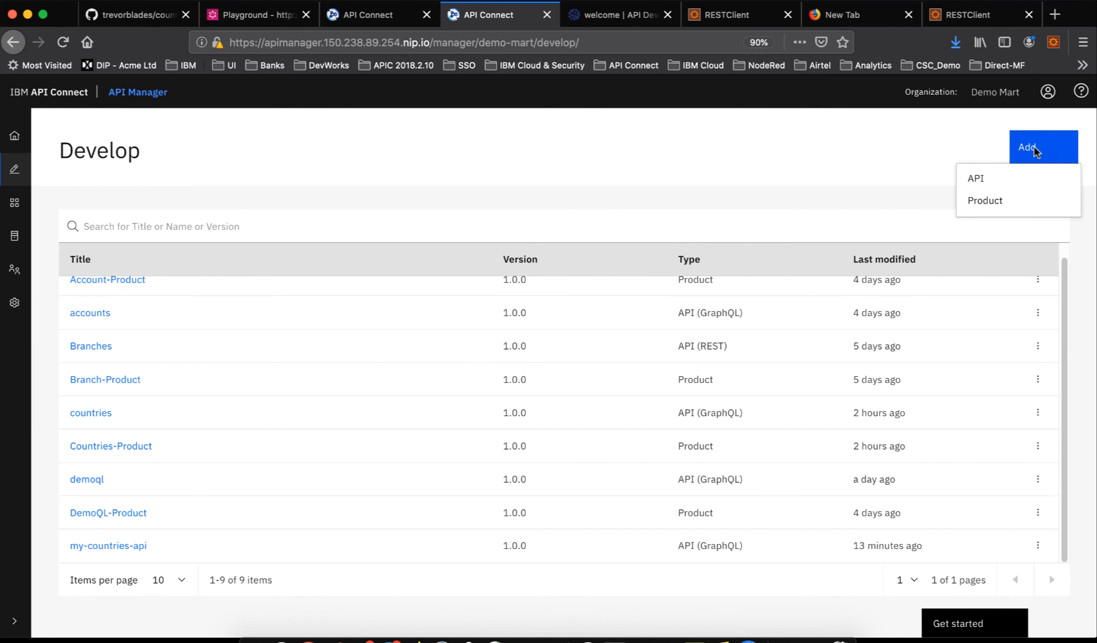
left_click(994, 202)
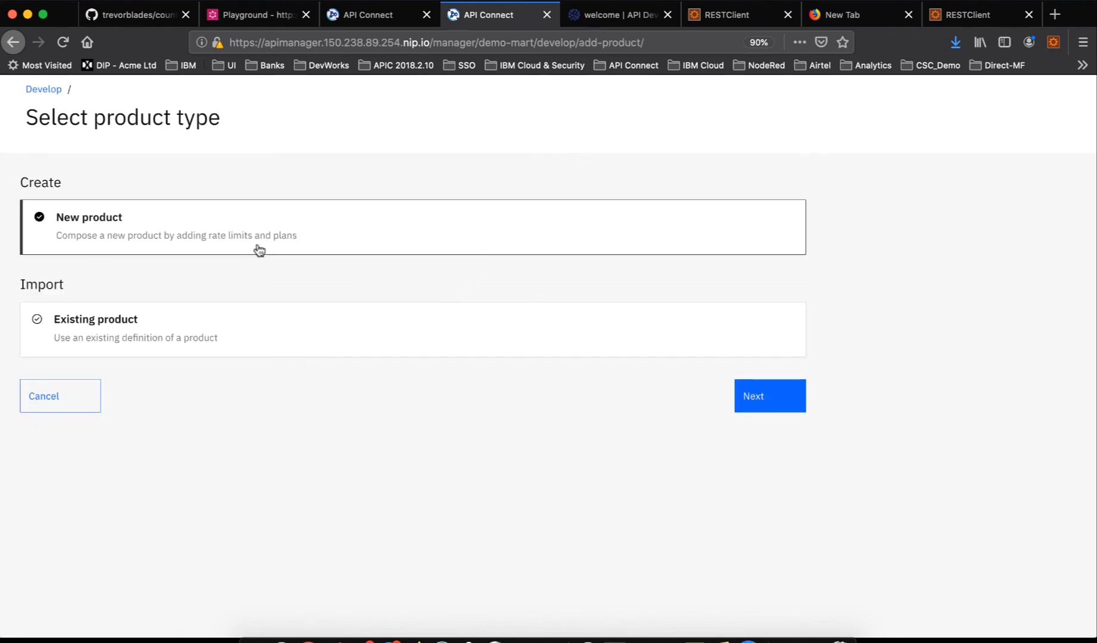
left_click(777, 397)
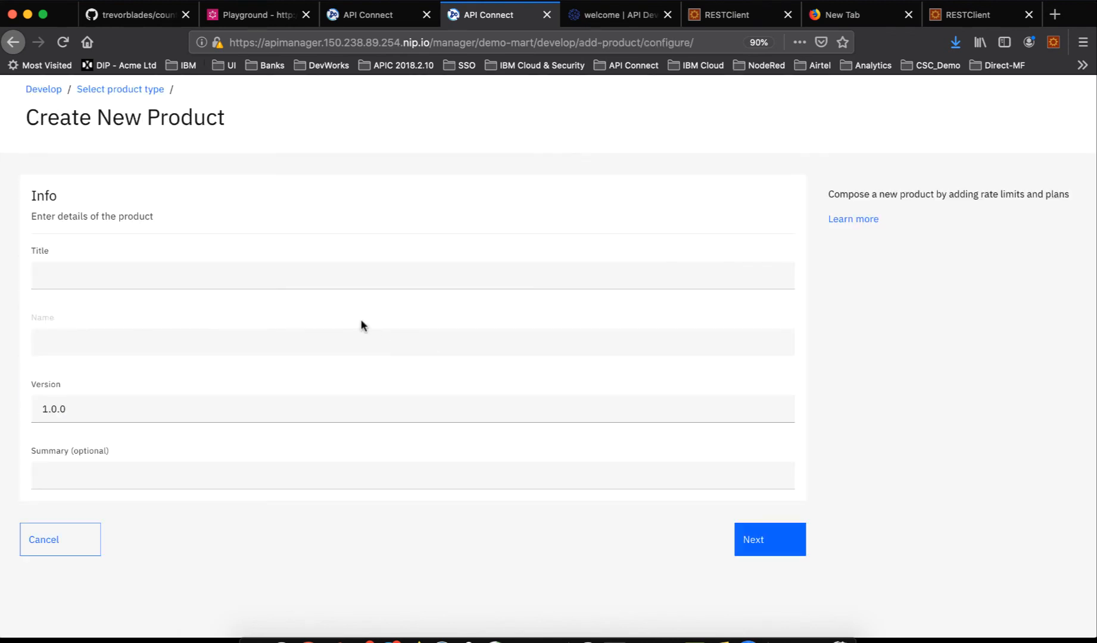
left_click(277, 282)
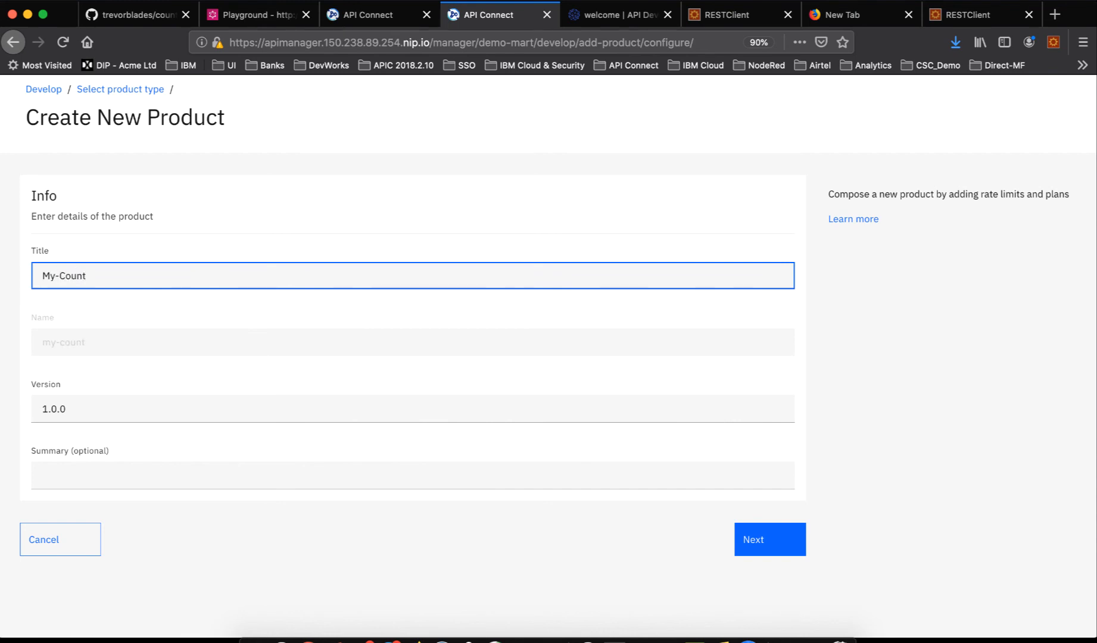
type("My-Countries-Product")
left_click(779, 547)
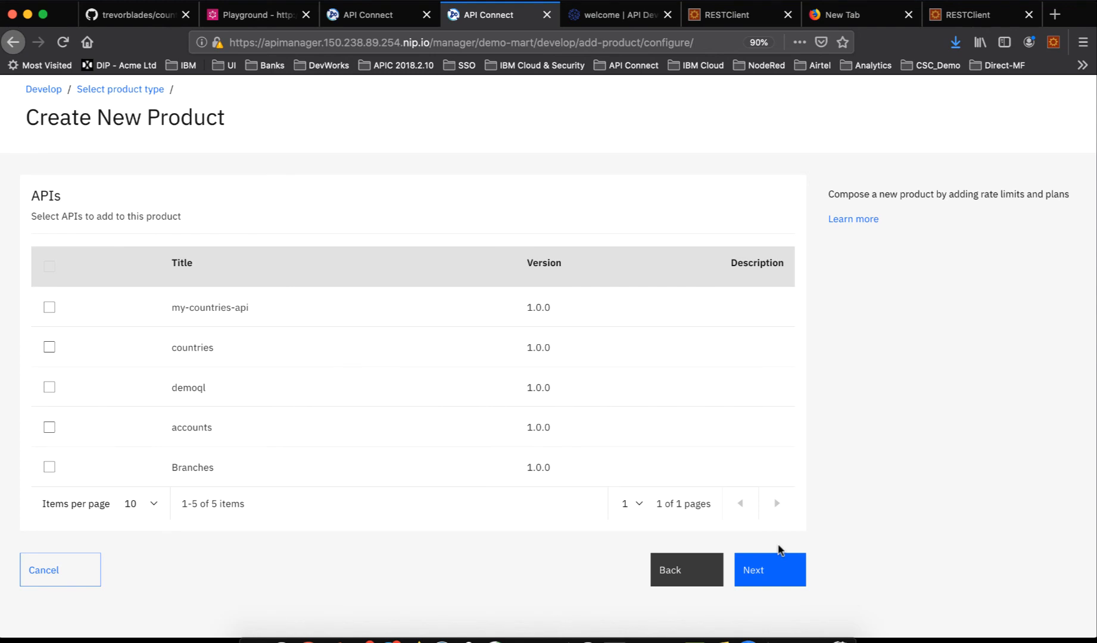
Add my-countries-api to the product, keep the Default Plan, Public visibility and Authenticated subscribability, and finish creating it unpublished
left_click(50, 307)
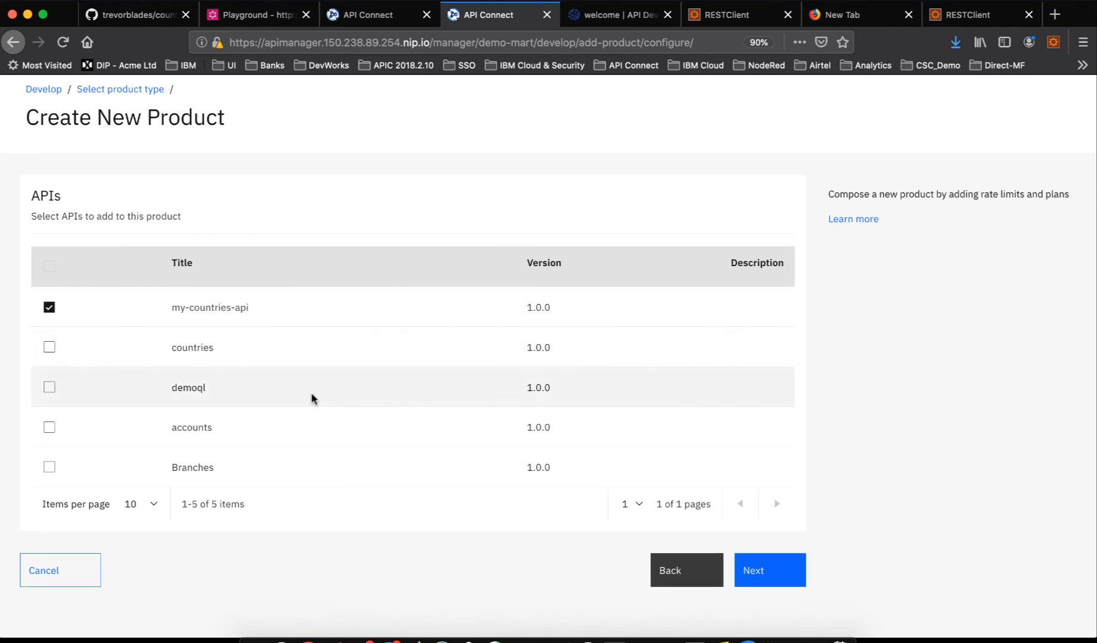
left_click(769, 573)
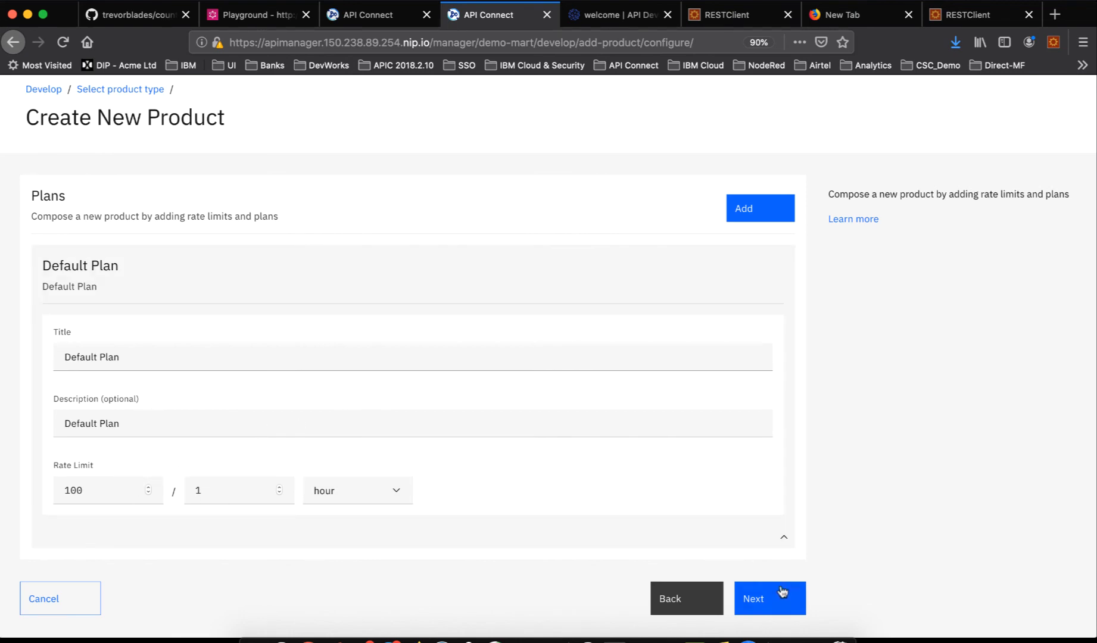
left_click(759, 596)
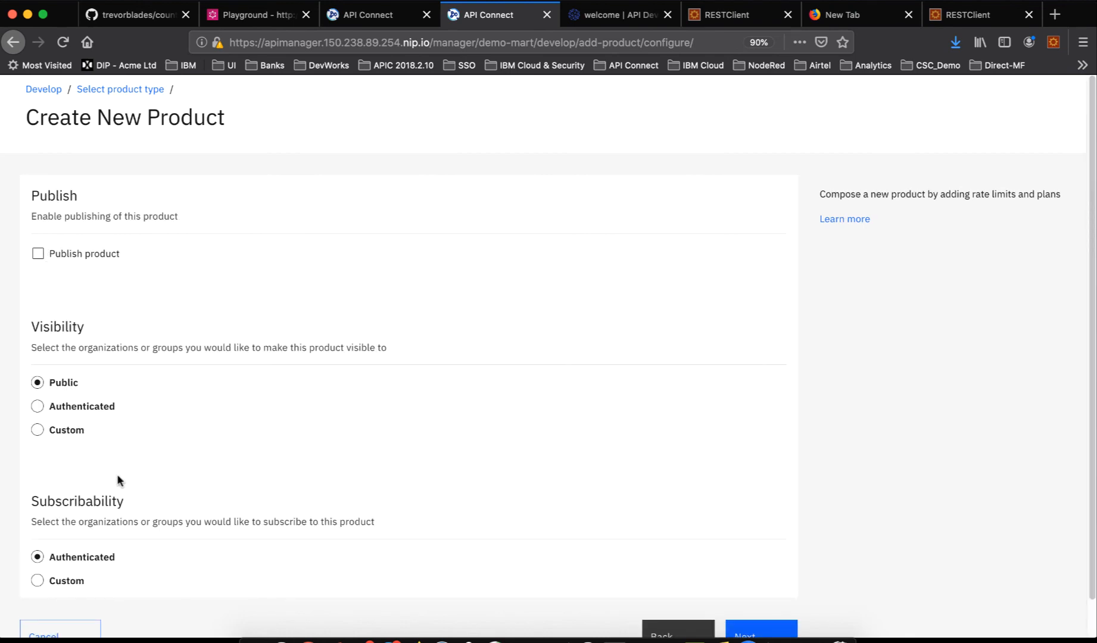
scroll(119, 480, "down", 1)
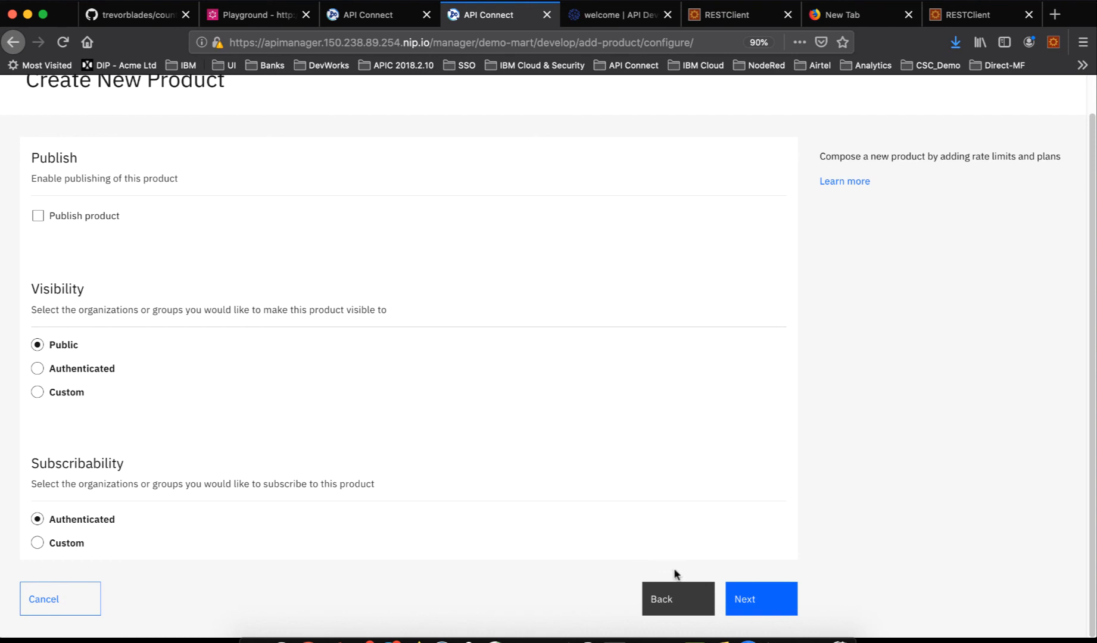
left_click(758, 605)
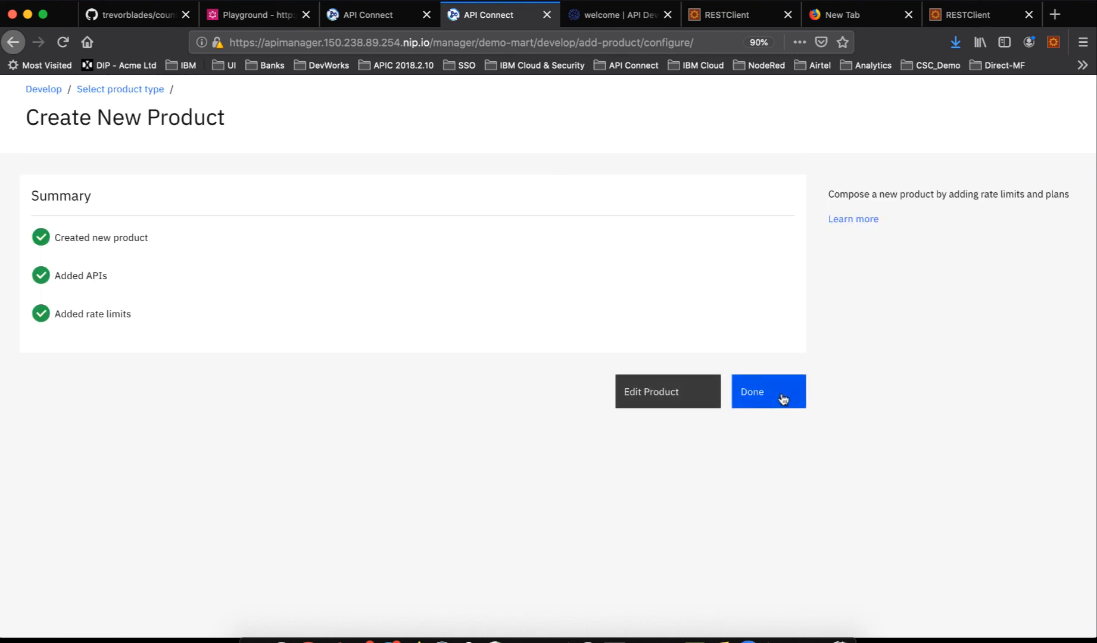
left_click(783, 399)
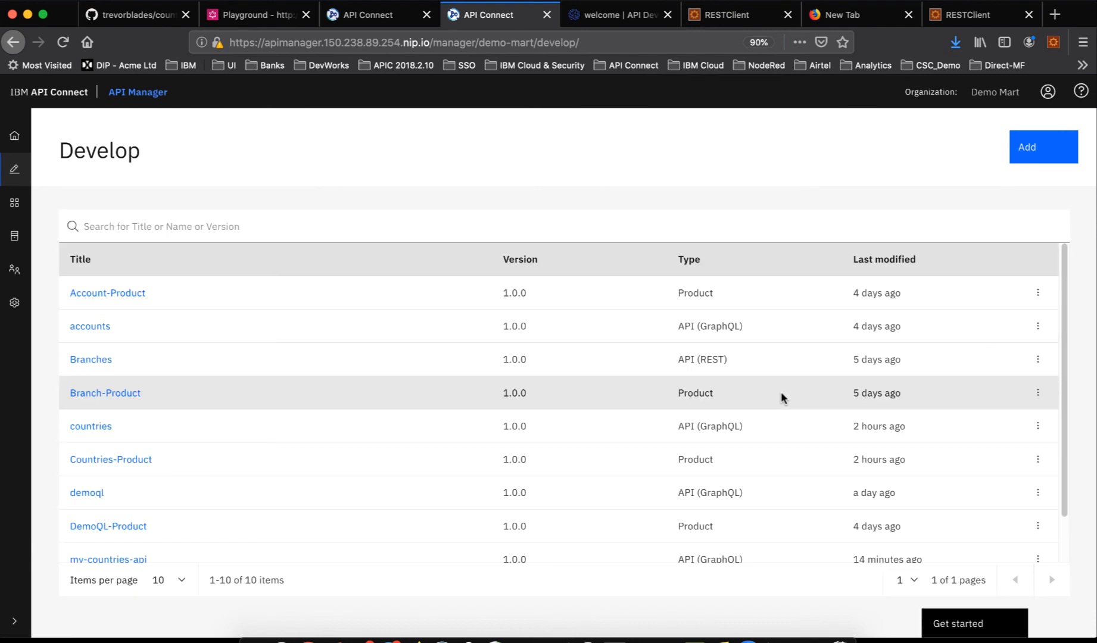
Stage My-Countries-Product from the Develop list to the Retail catalog
scroll(799, 412, "down", 2)
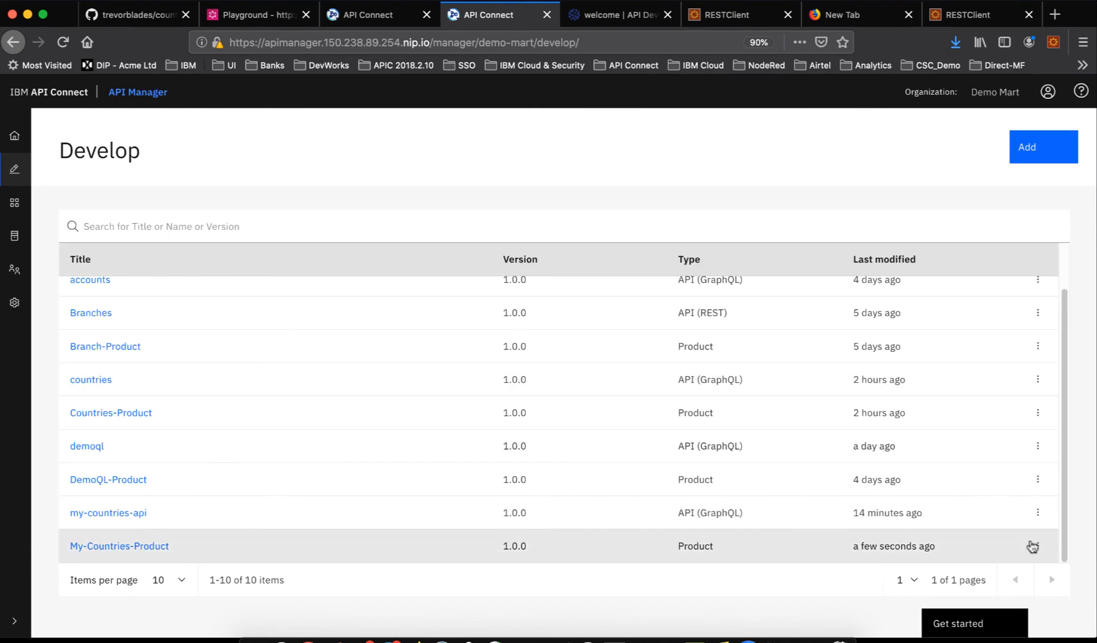
left_click(1032, 547)
scroll(966, 587, "down", 2)
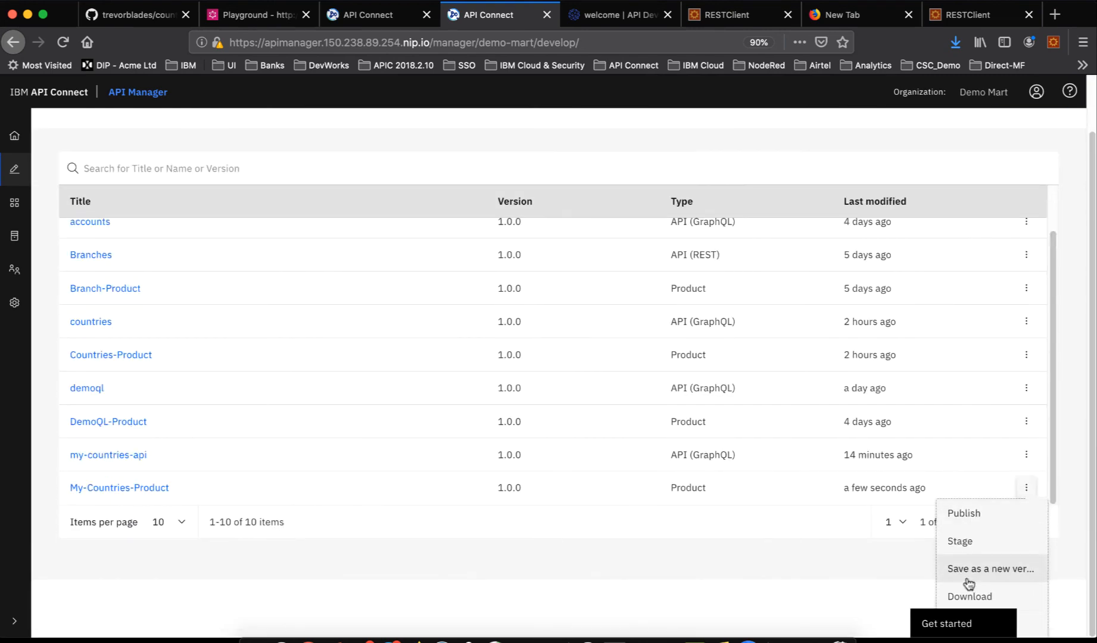
left_click(961, 546)
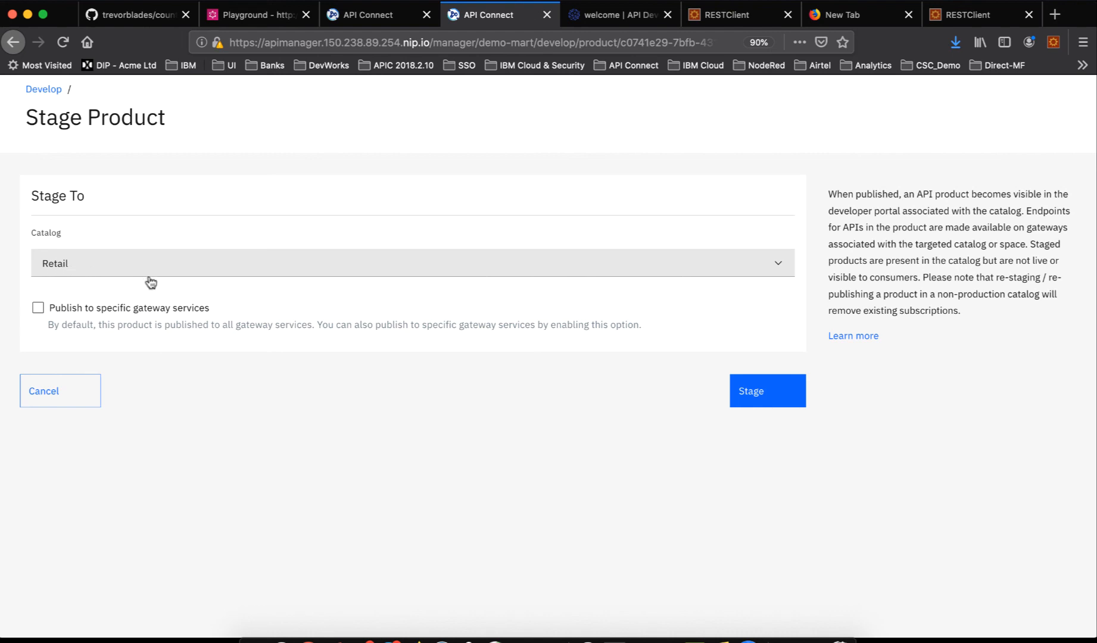
left_click(744, 389)
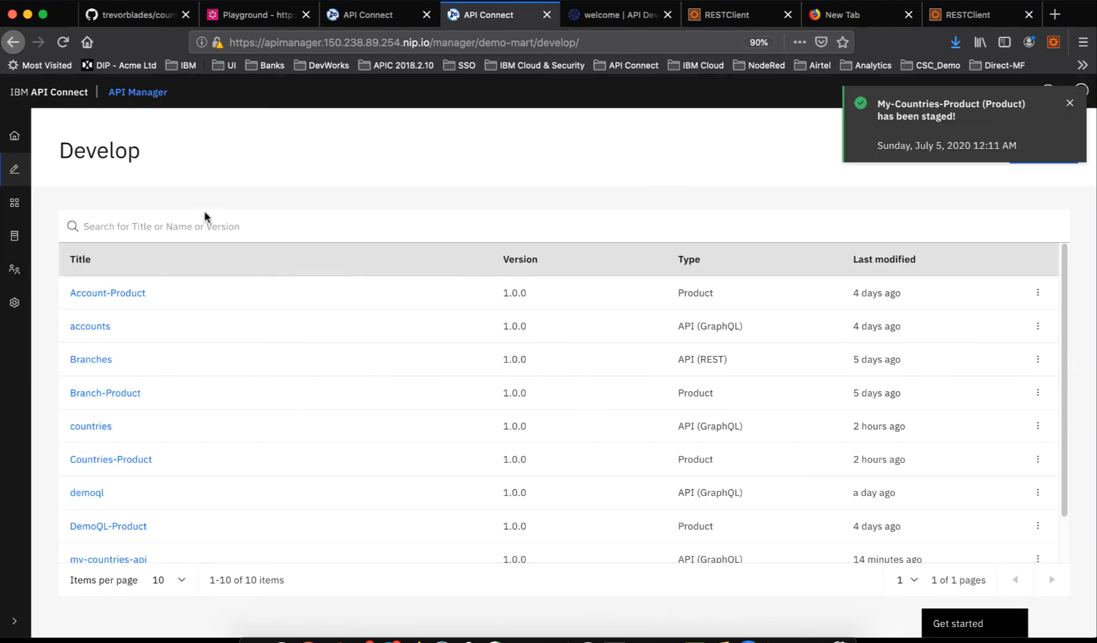
Publish the staged My-Countries-Product in the Retail catalog, keeping its visibility settings
left_click(15, 203)
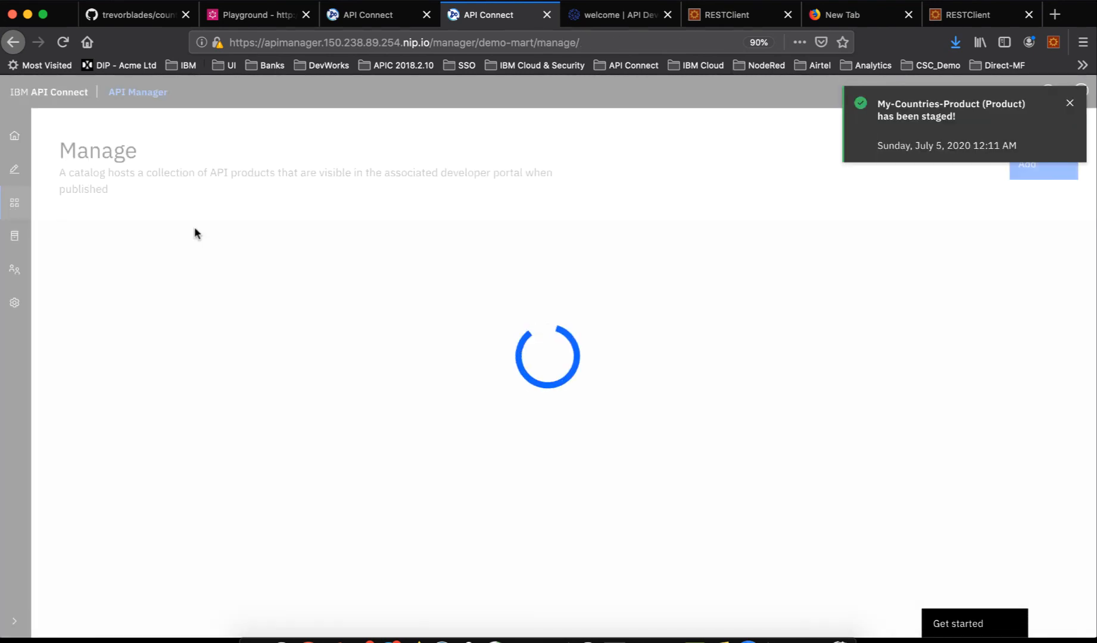
left_click(92, 305)
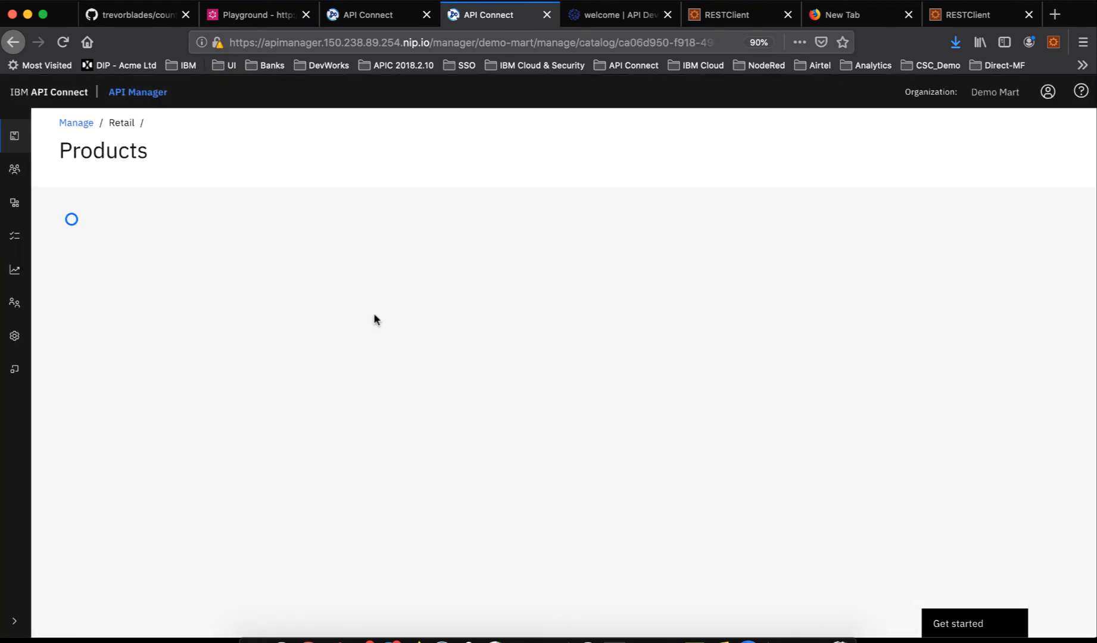
left_click(1048, 249)
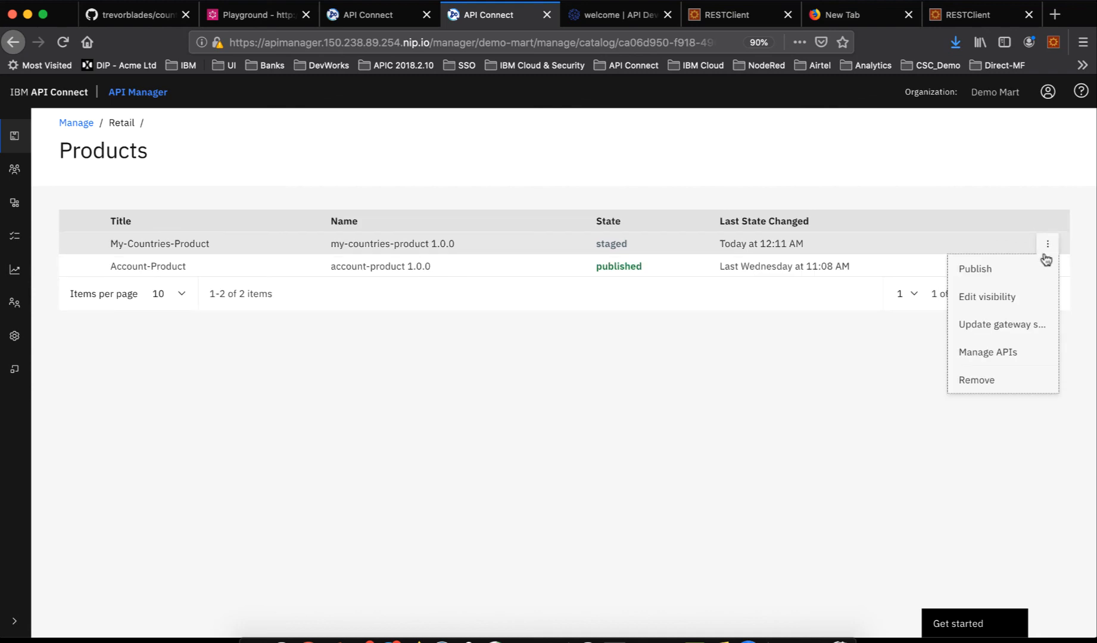
left_click(1035, 271)
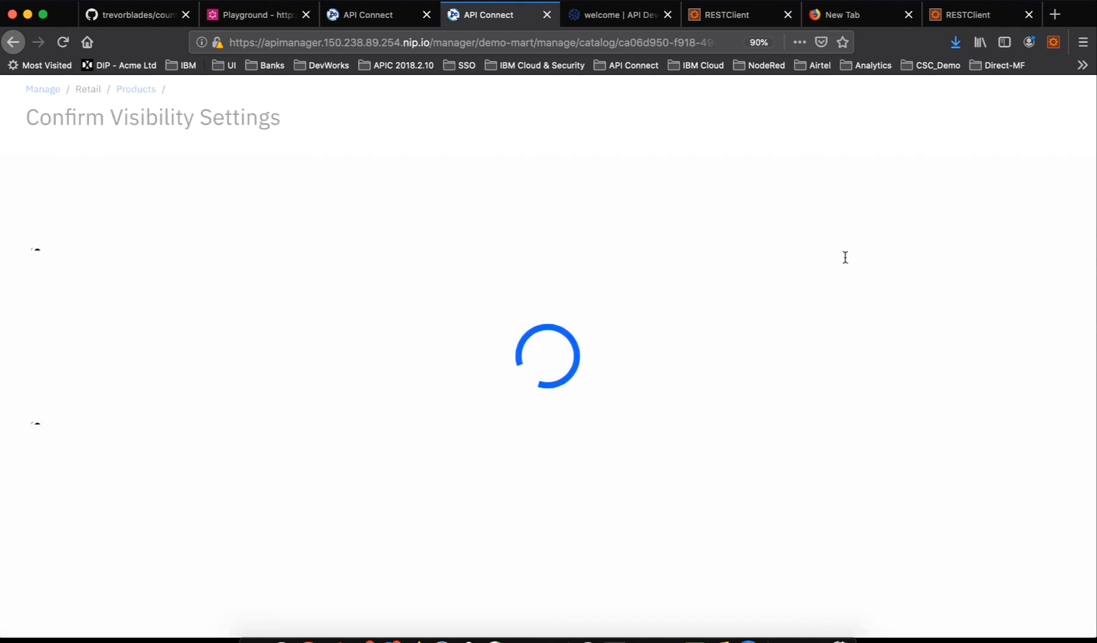
left_click(764, 506)
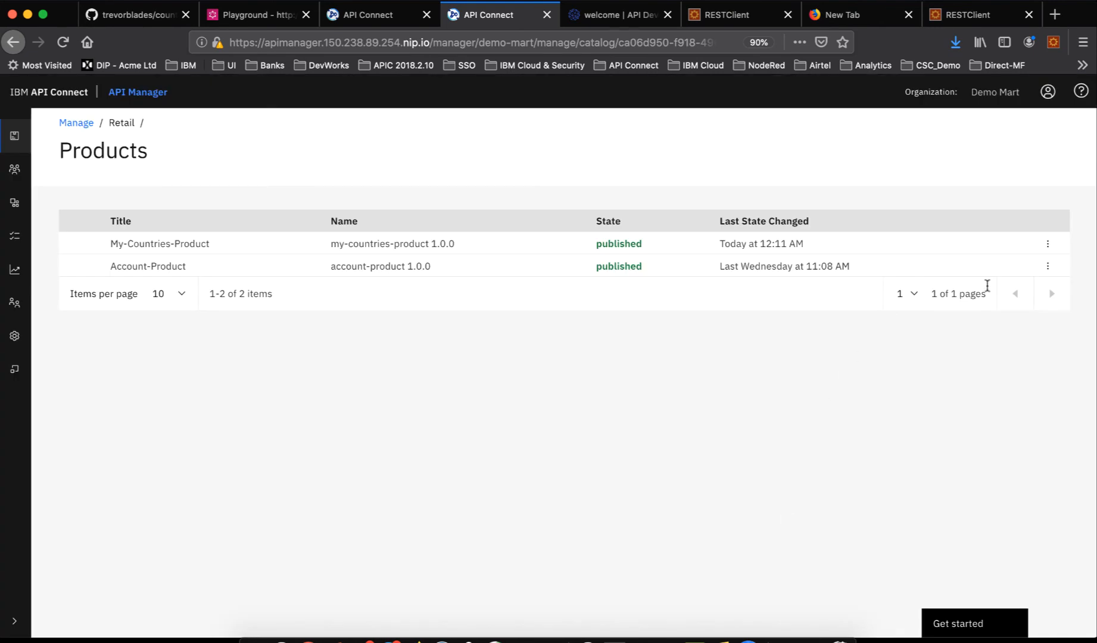
Switch to the refreshed Developer Portal, find my-countries-api under My-Countries-Product, and run its country query for code "IN" in the API's test console
left_click(616, 21)
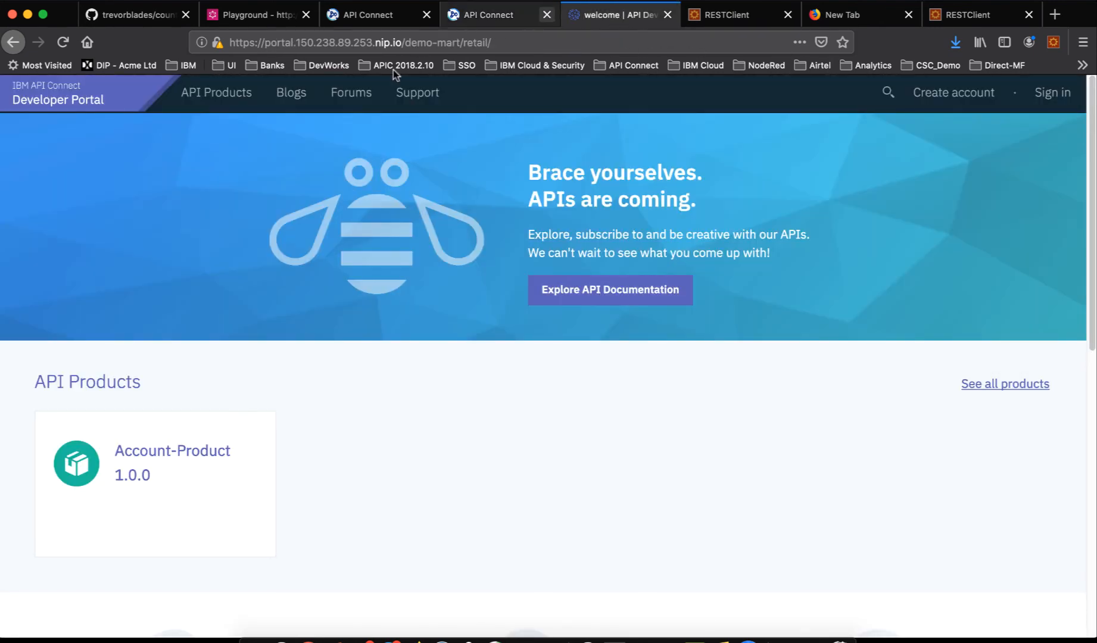
left_click(64, 48)
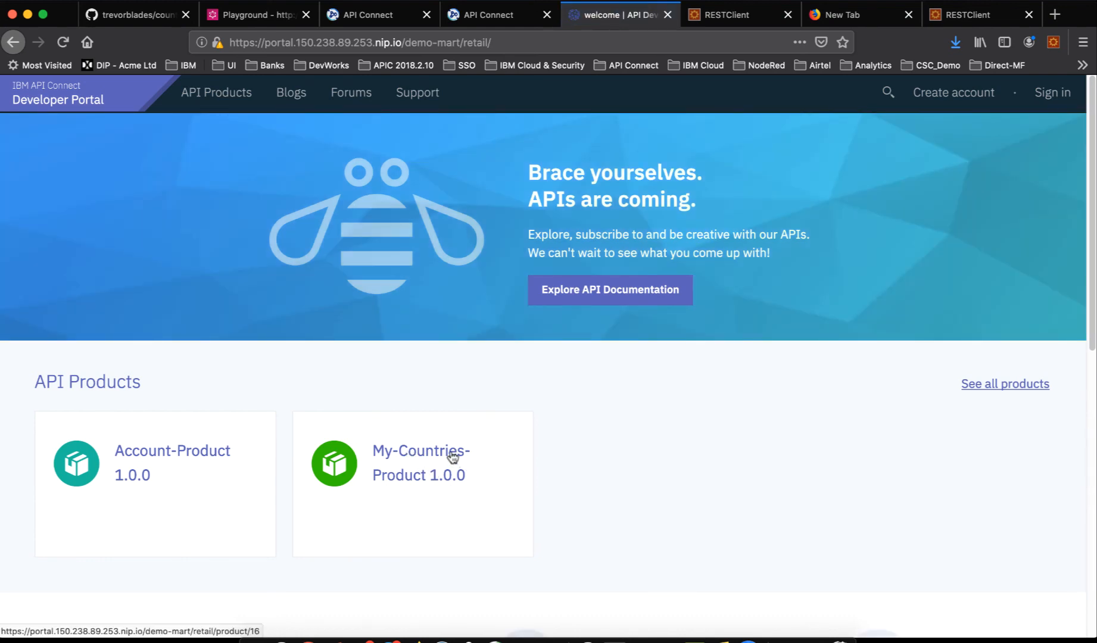
left_click(453, 457)
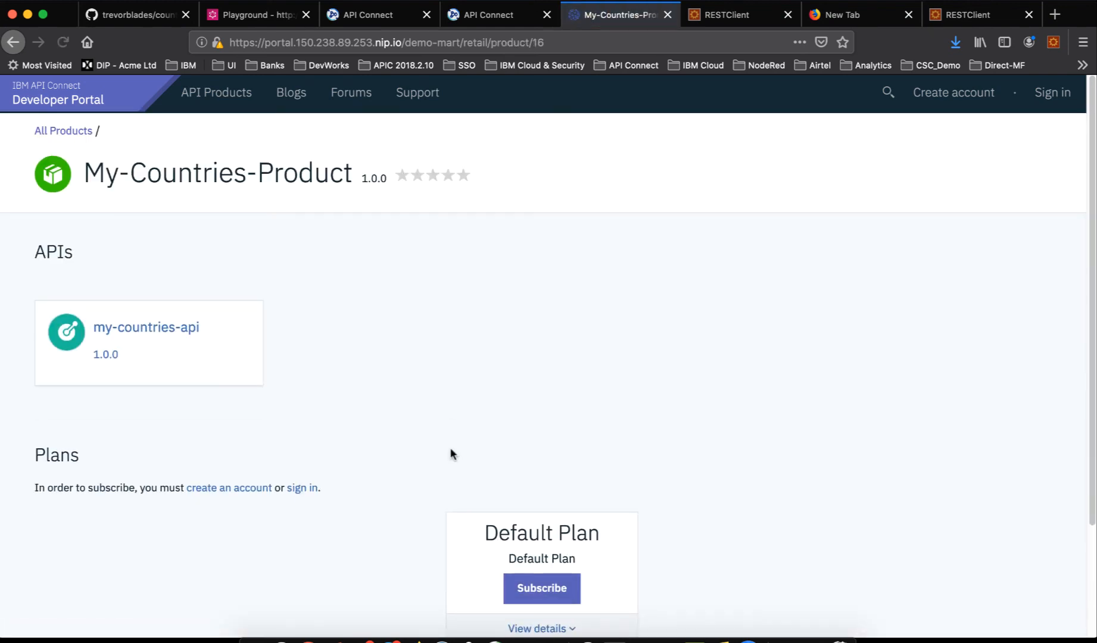
left_click(170, 331)
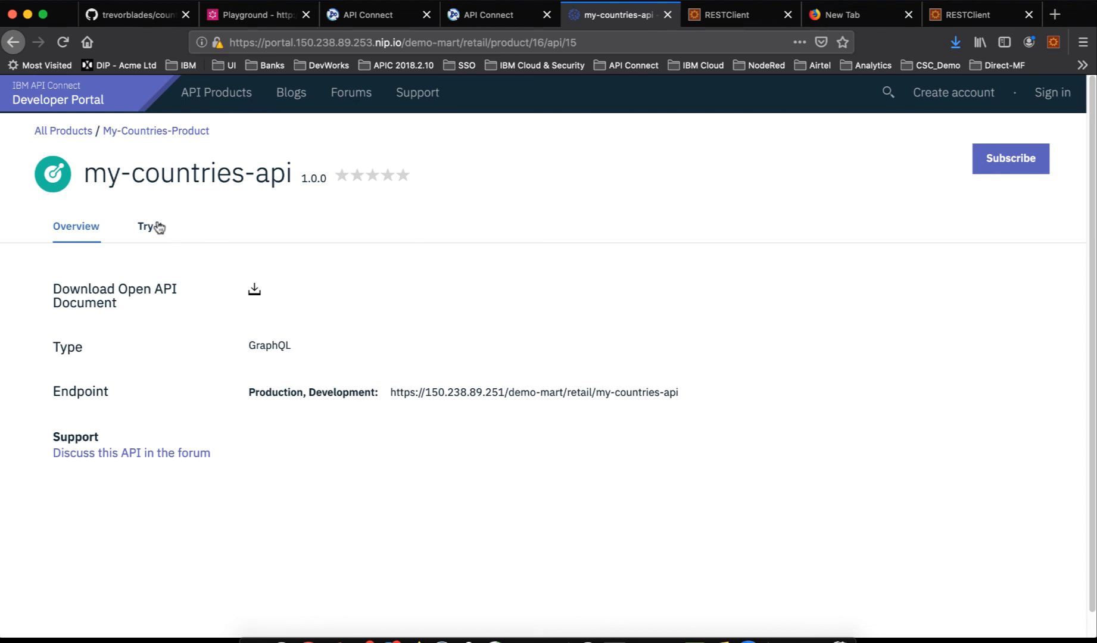
left_click(156, 227)
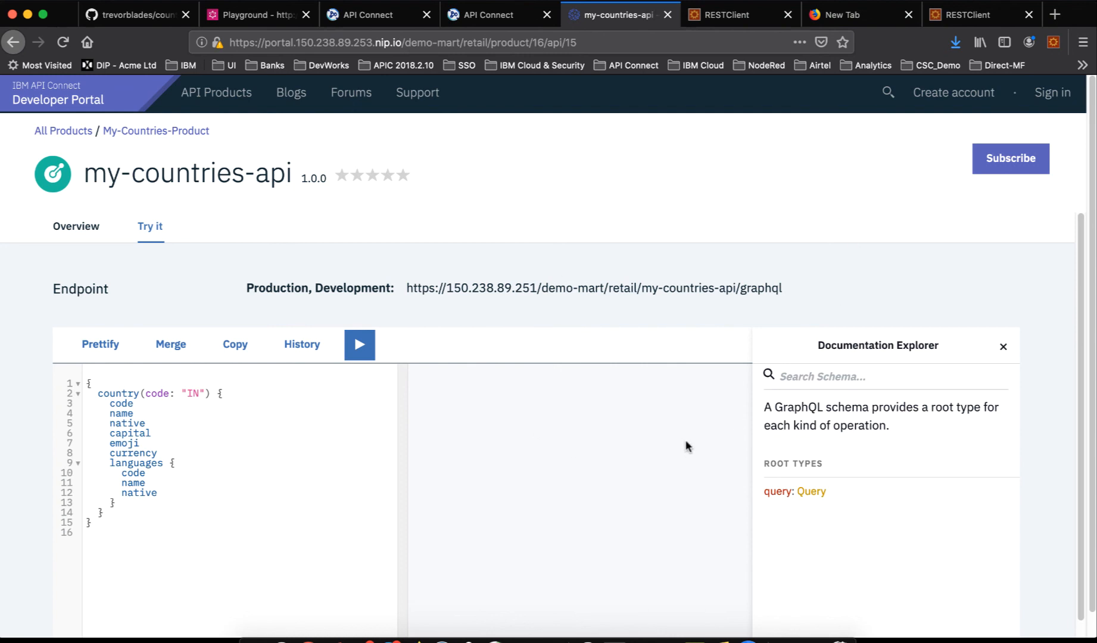
left_click(362, 347)
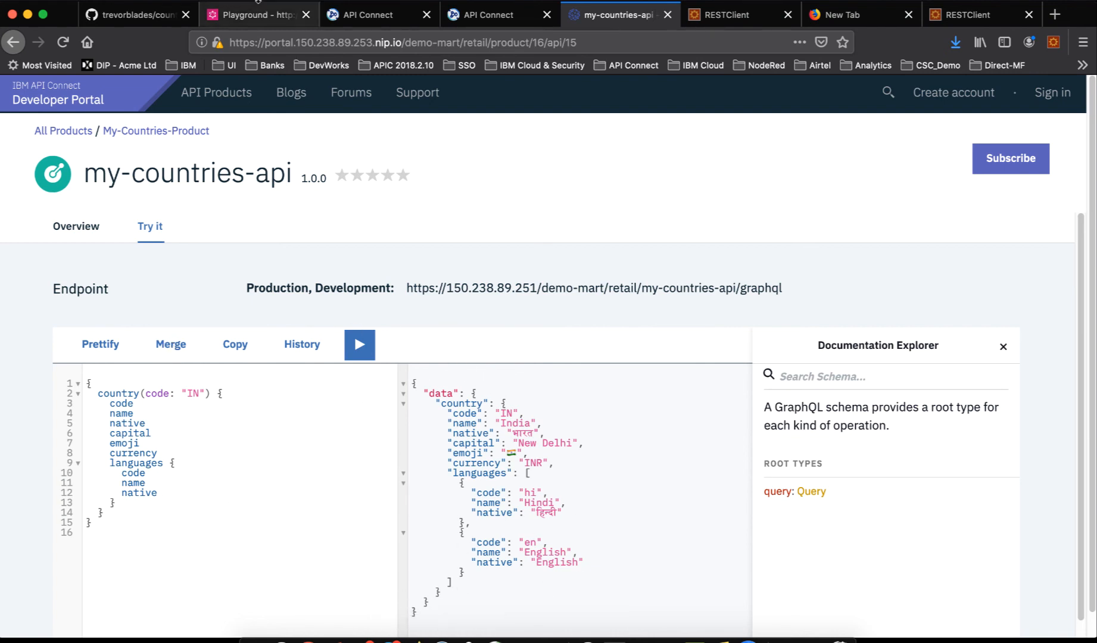
Copy the List Continents query from the GraphQL Playground into the portal's my-countries-api test console and run it
left_click(262, 14)
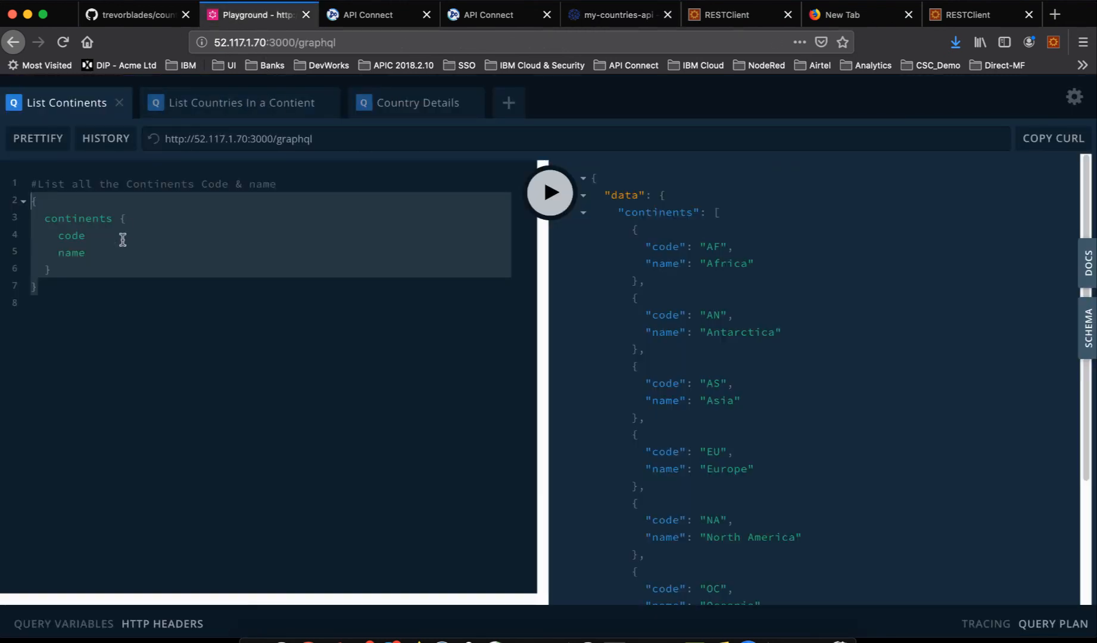
left_click(116, 305)
key("super+a")
key("super+c")
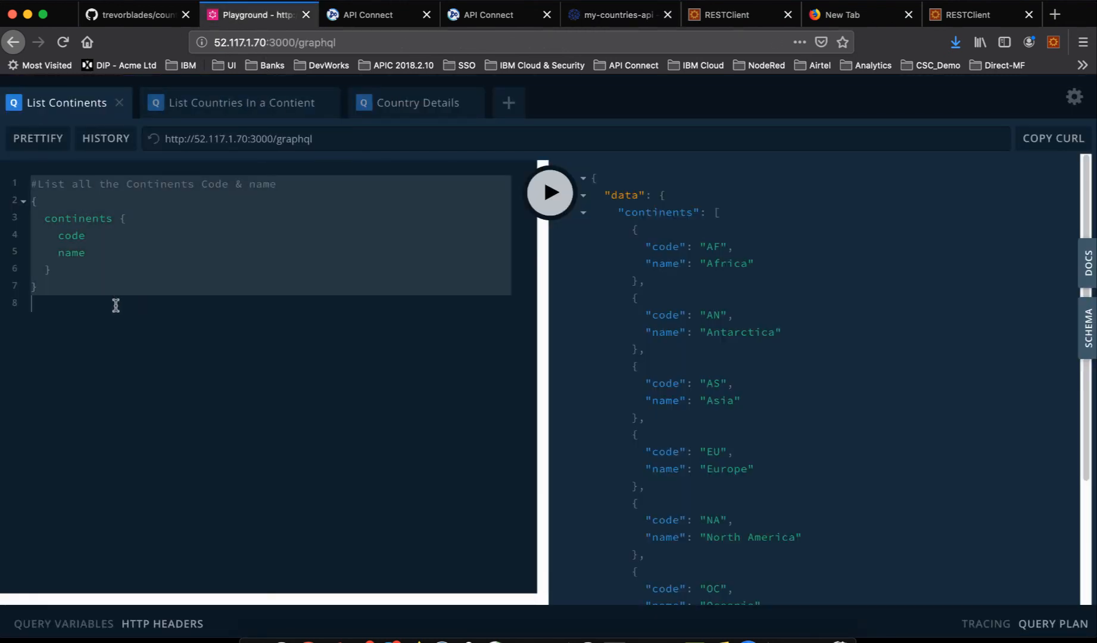
key("super+Tab")
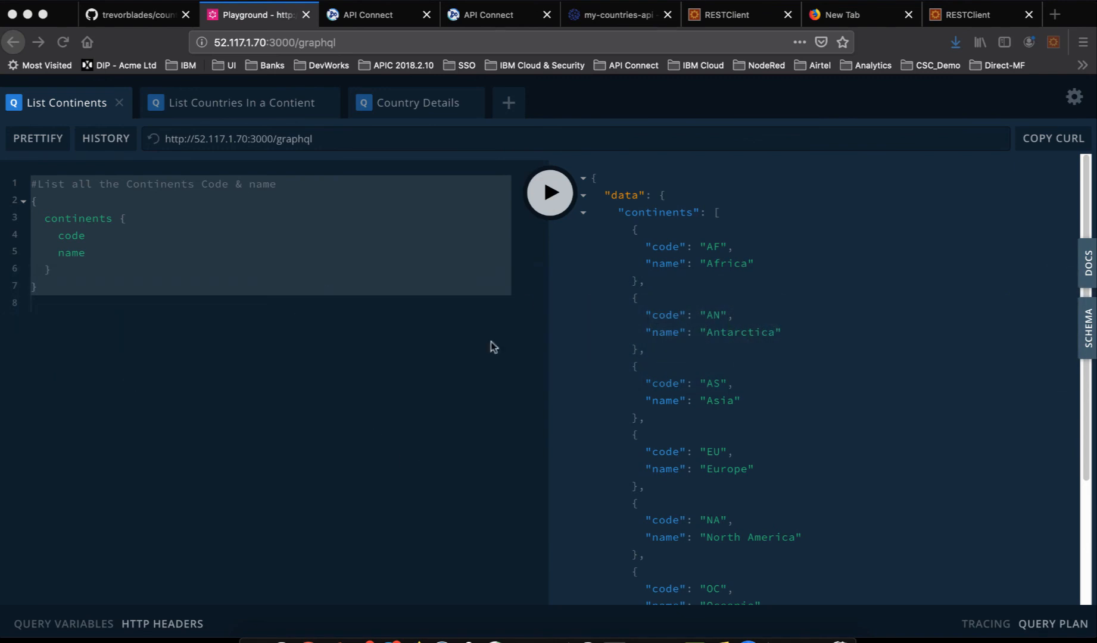
left_click(619, 15)
left_click(342, 498)
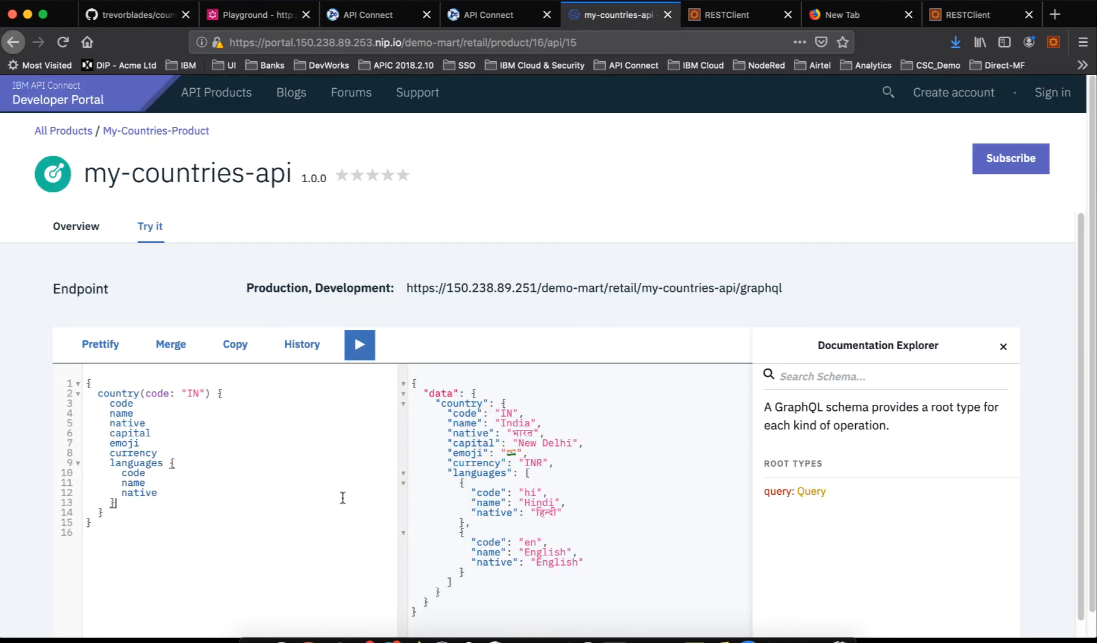
key("super+a")
key("super+v")
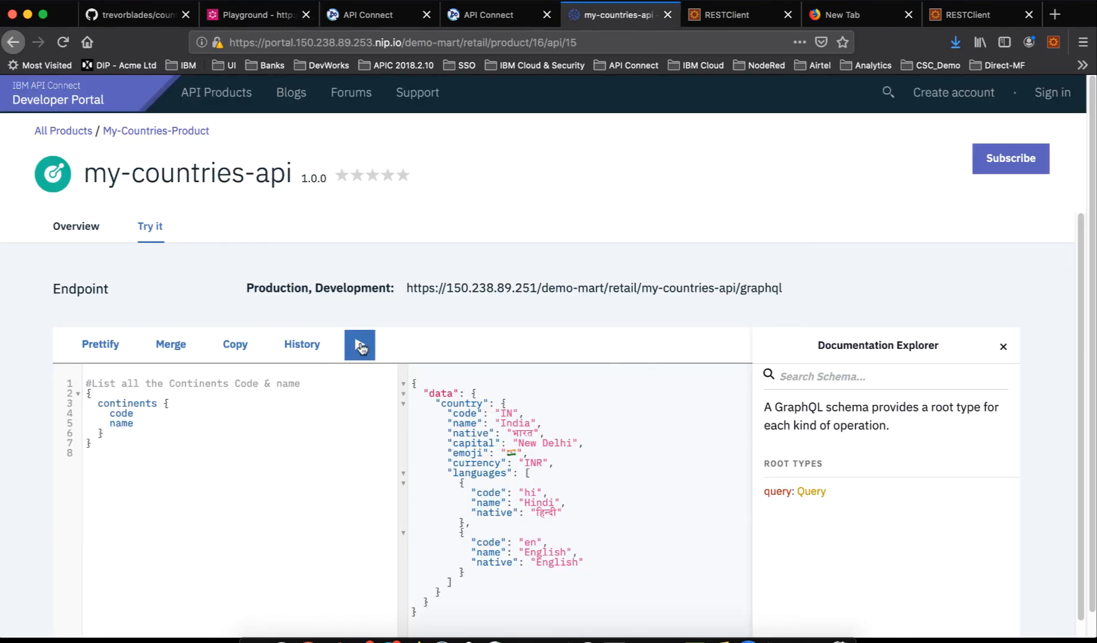
left_click(360, 346)
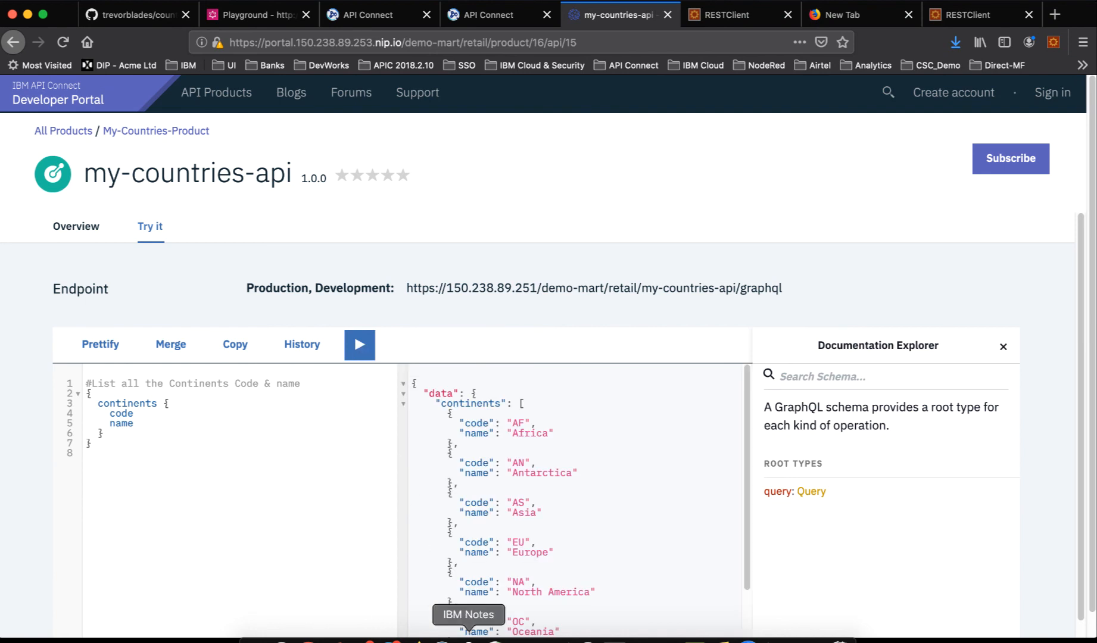
Replace the portal's query with the Playground's List Countries In a Contient query for "AS", run it, and look through the returned countries
left_click(270, 17)
left_click(292, 101)
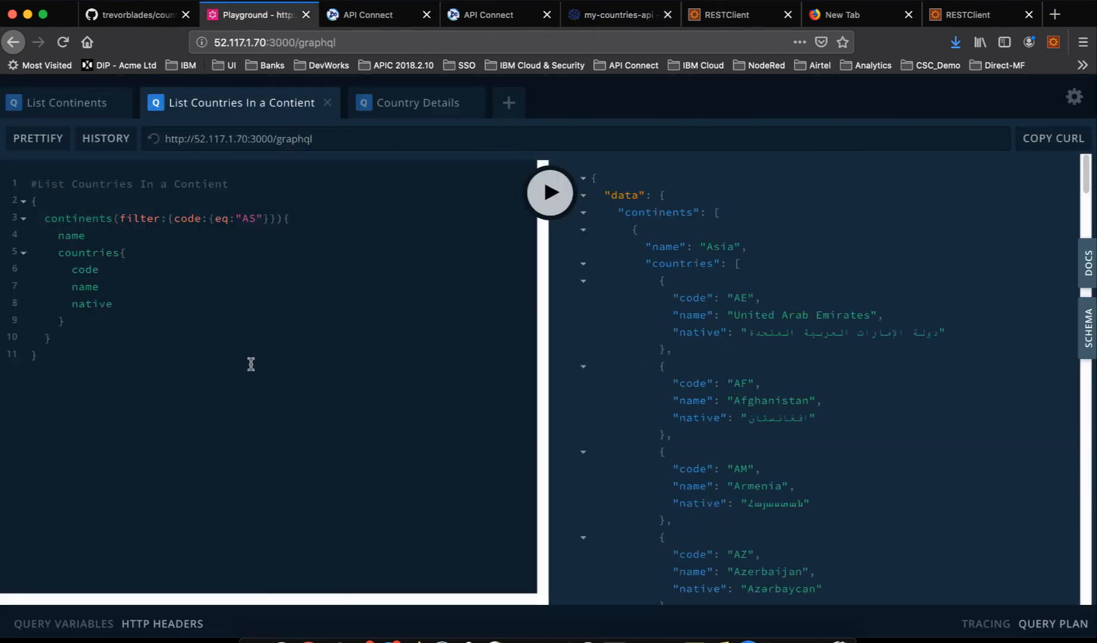
key("super+a")
key("super+c")
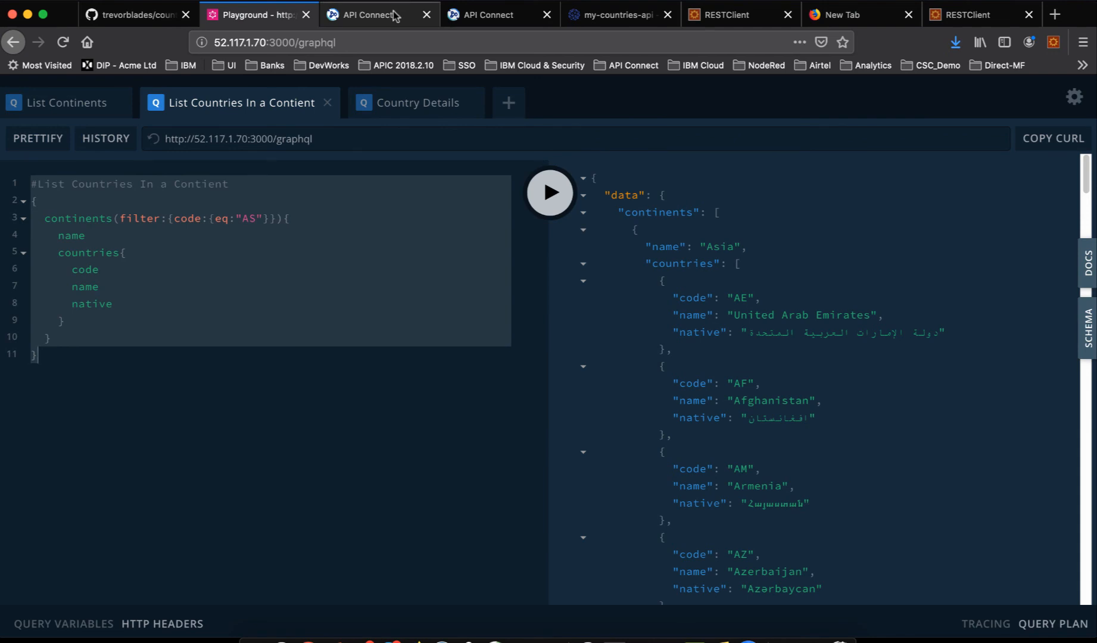
left_click(588, 19)
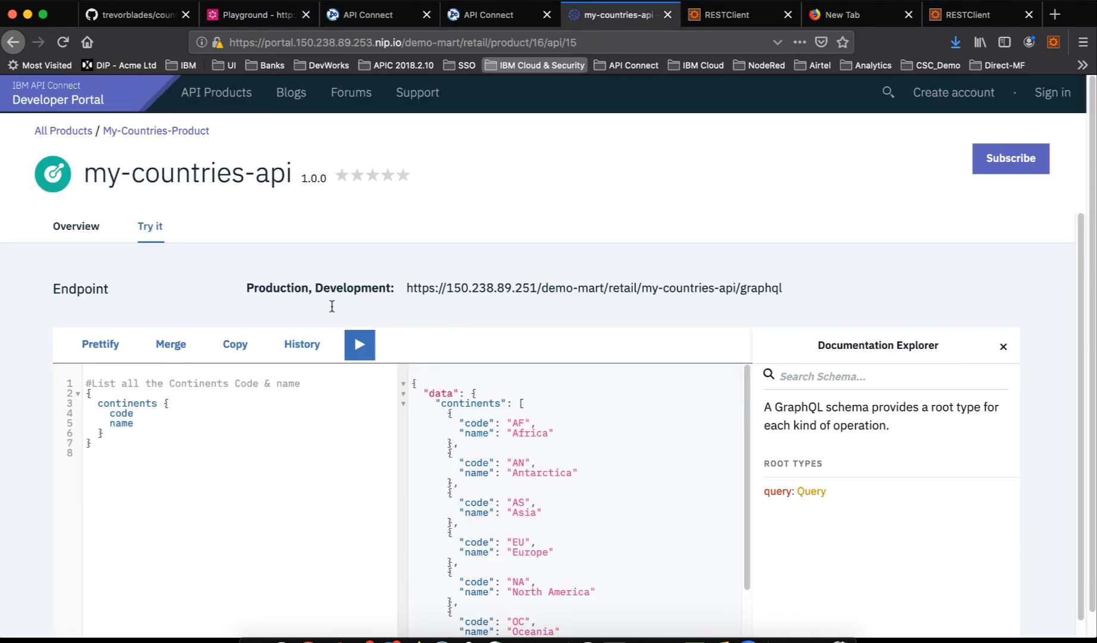
key("super+a")
key("super+v")
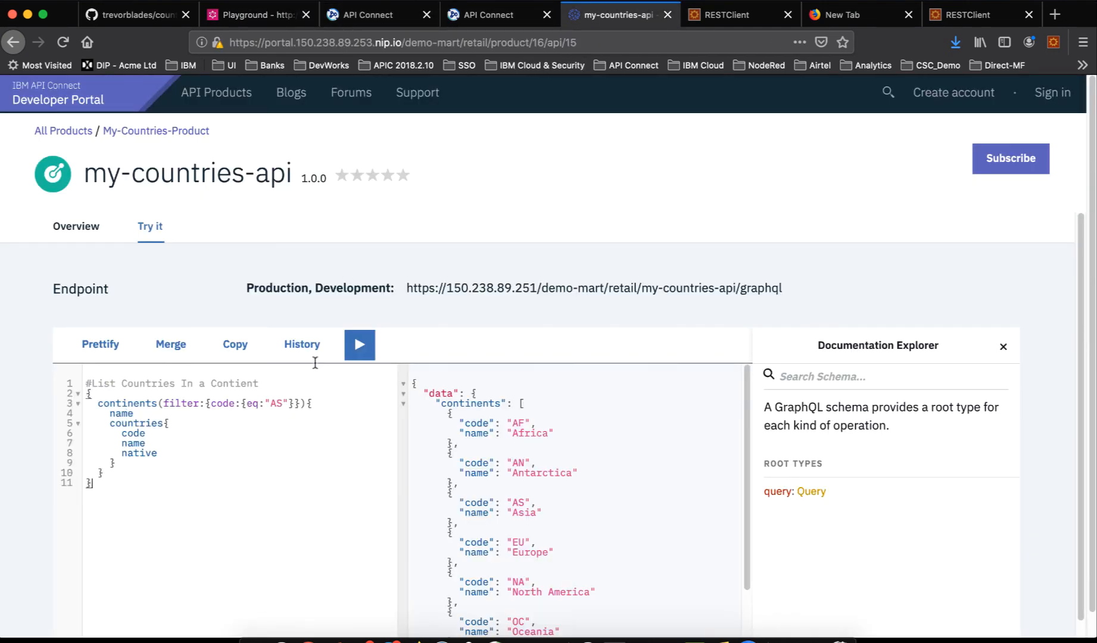
left_click(360, 345)
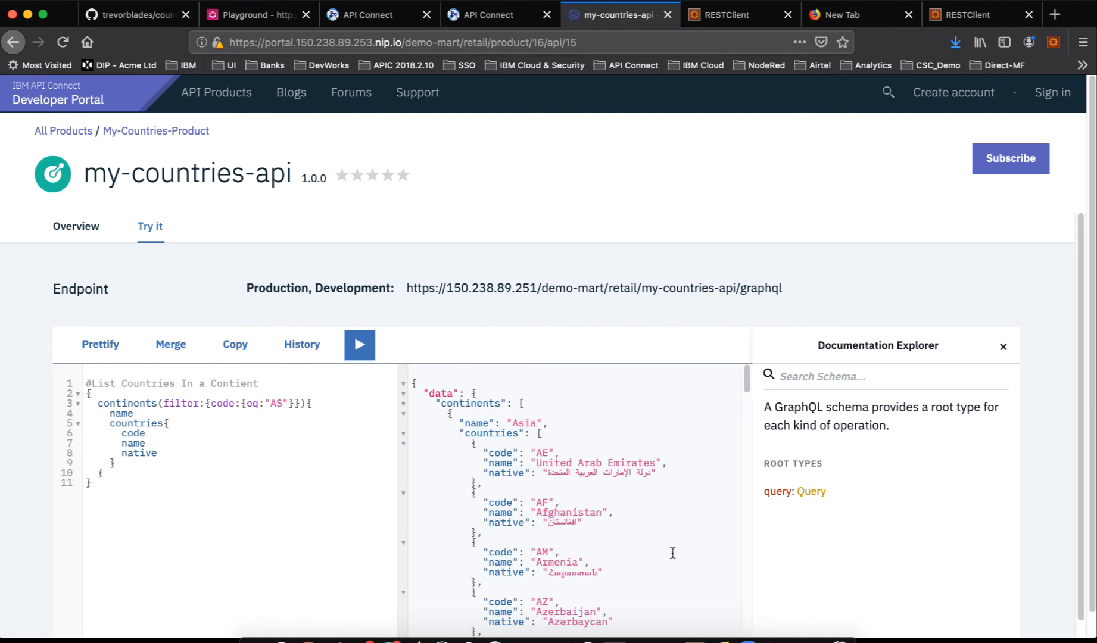
scroll(664, 545, "down", 3)
scroll(658, 527, "up", 3)
scroll(657, 528, "down", 8)
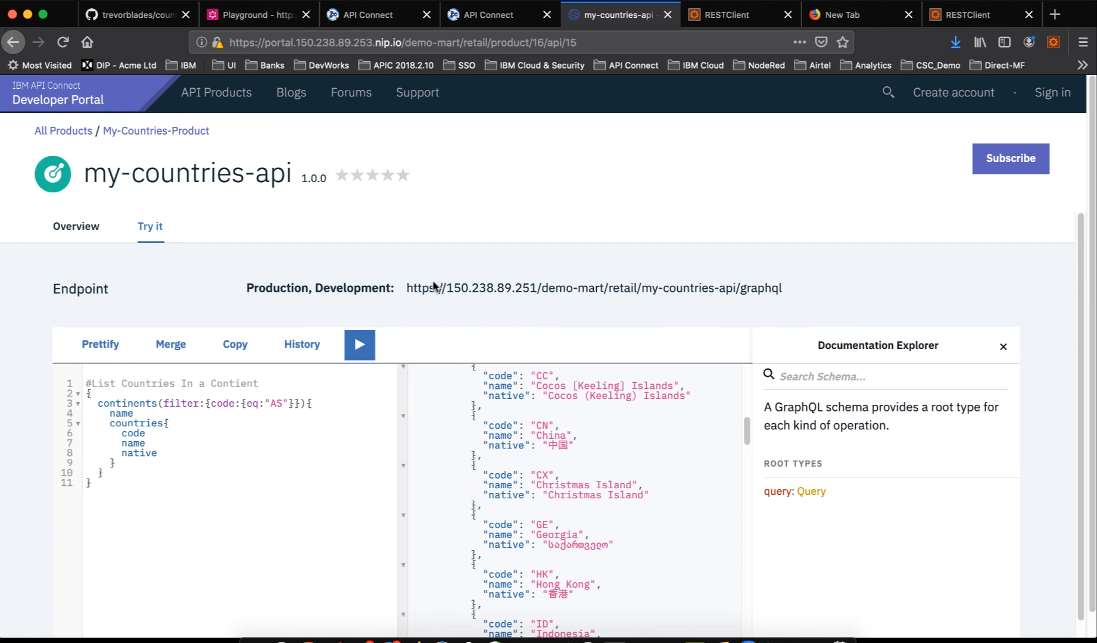
Copy the my-countries-api endpoint URL from the Developer Portal and paste it as the request URL in RESTClient
left_click_drag(408, 288, 845, 306)
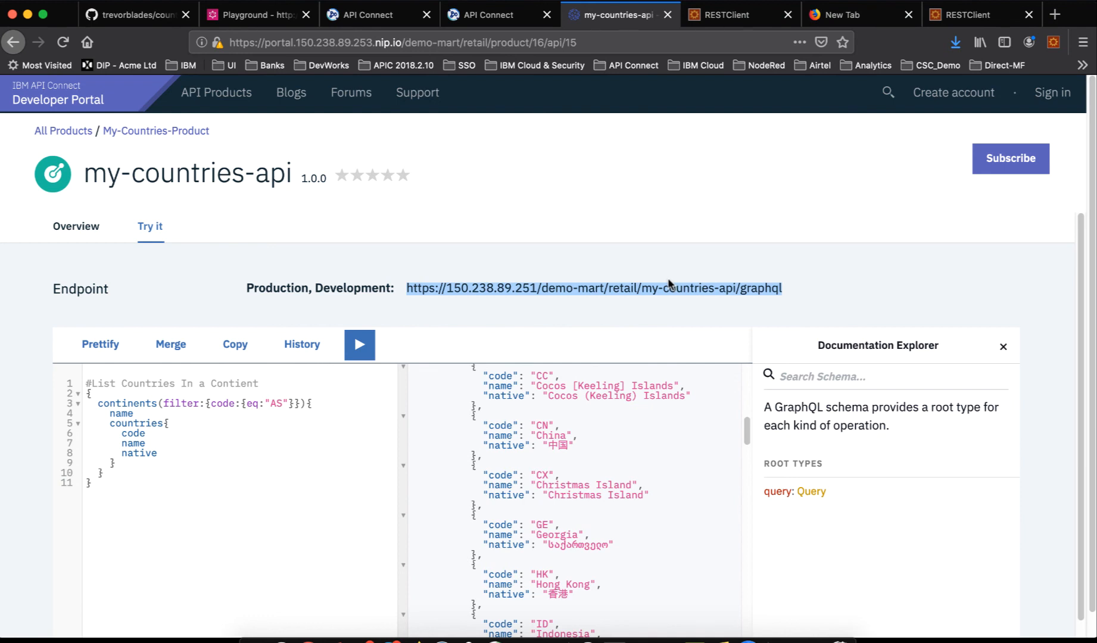
left_click(735, 14)
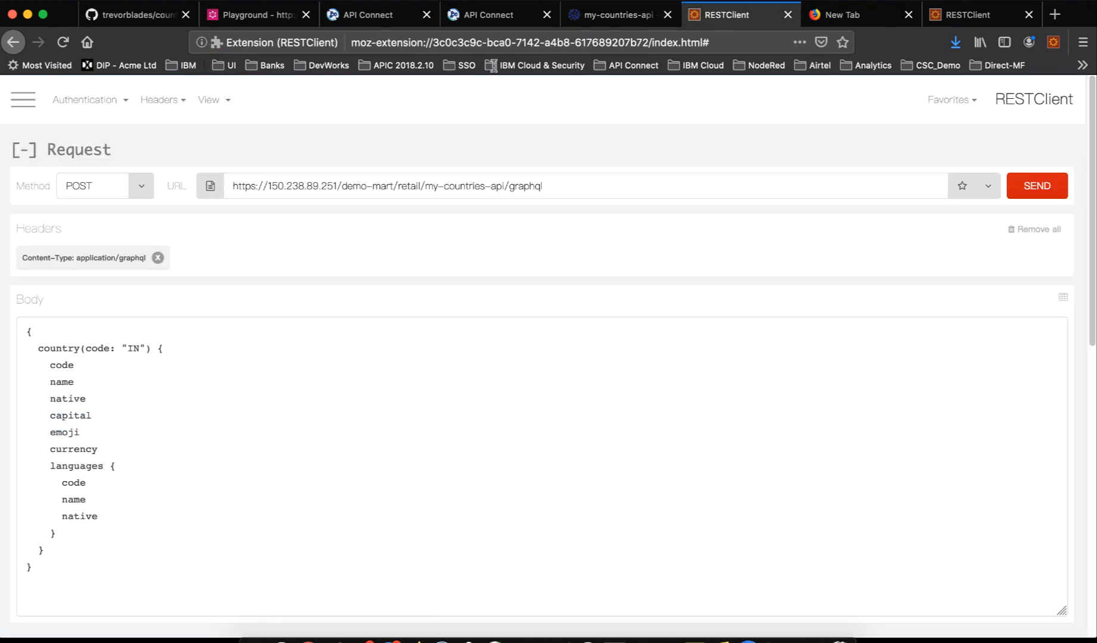
triple_click(274, 190)
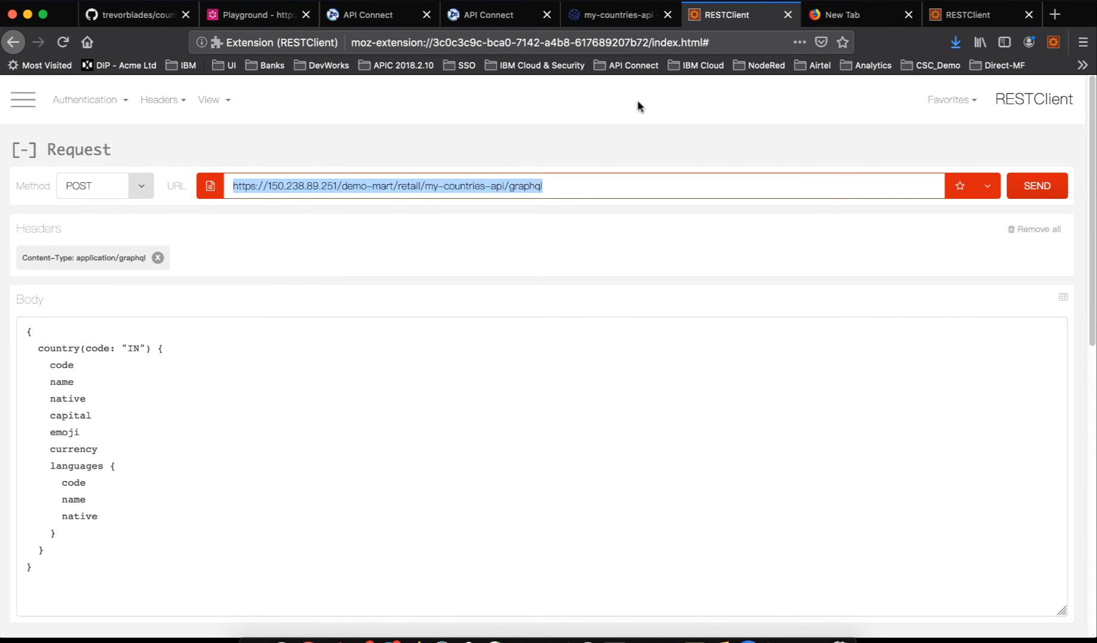
left_click(648, 16)
right_click(652, 290)
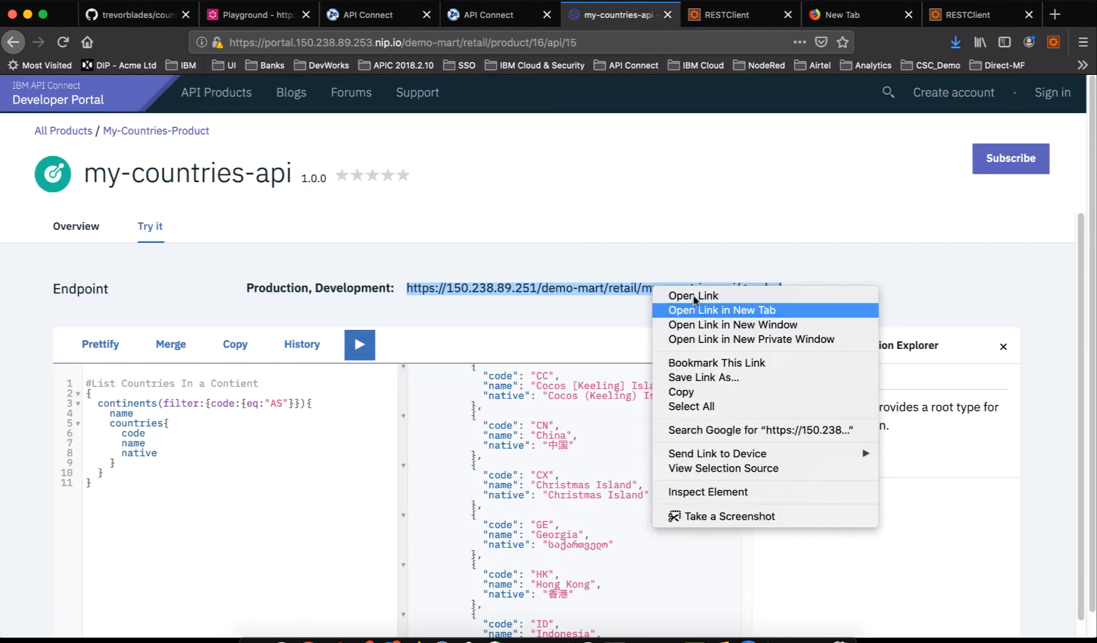
left_click(706, 393)
left_click(742, 15)
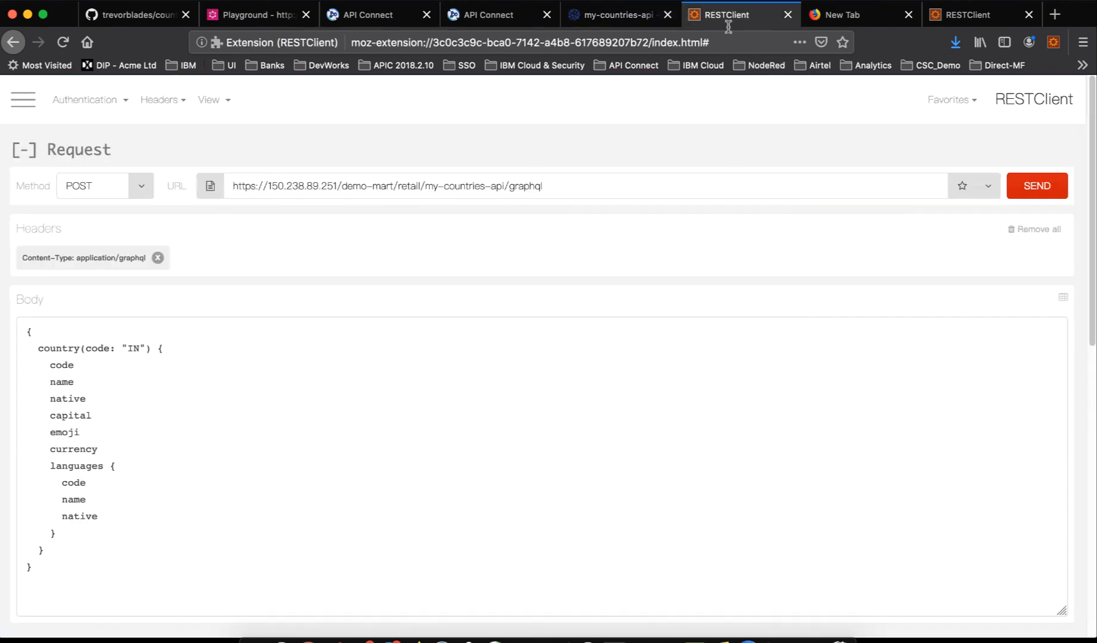
left_click(627, 191)
key("super+v")
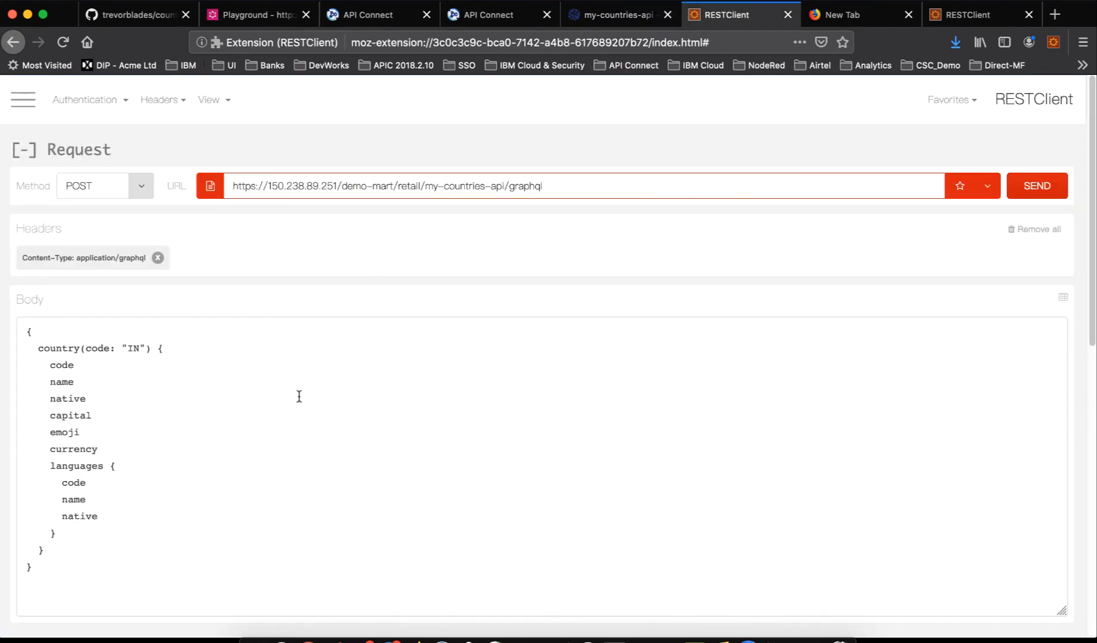
Confirm the Content-Type header as application/graphql and send the POST request with the country query for code "IN"
left_click(89, 268)
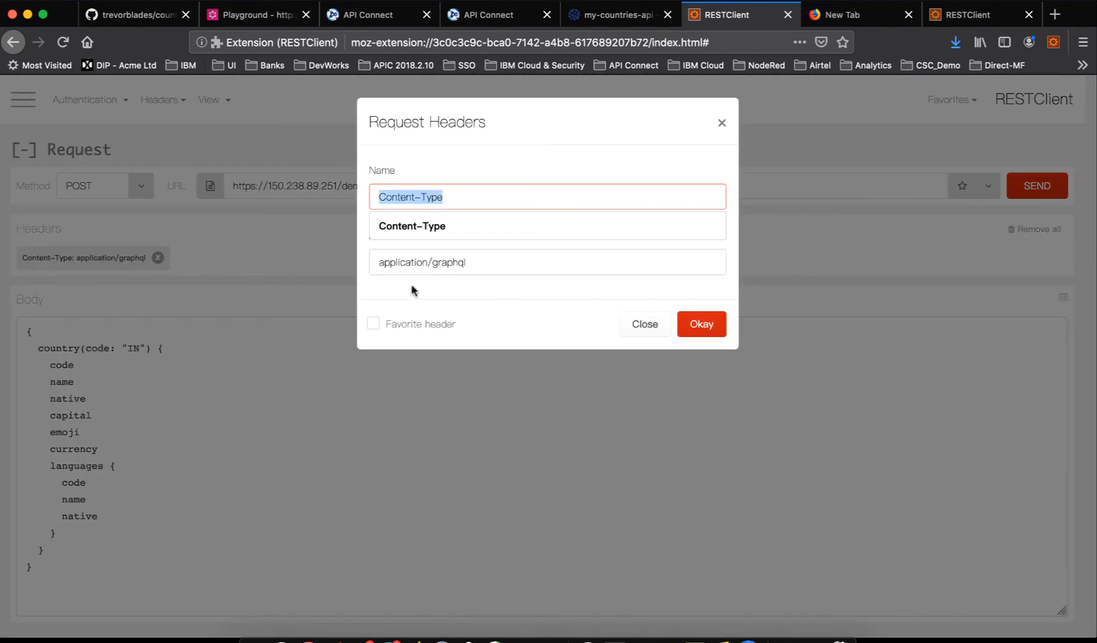
left_click(698, 324)
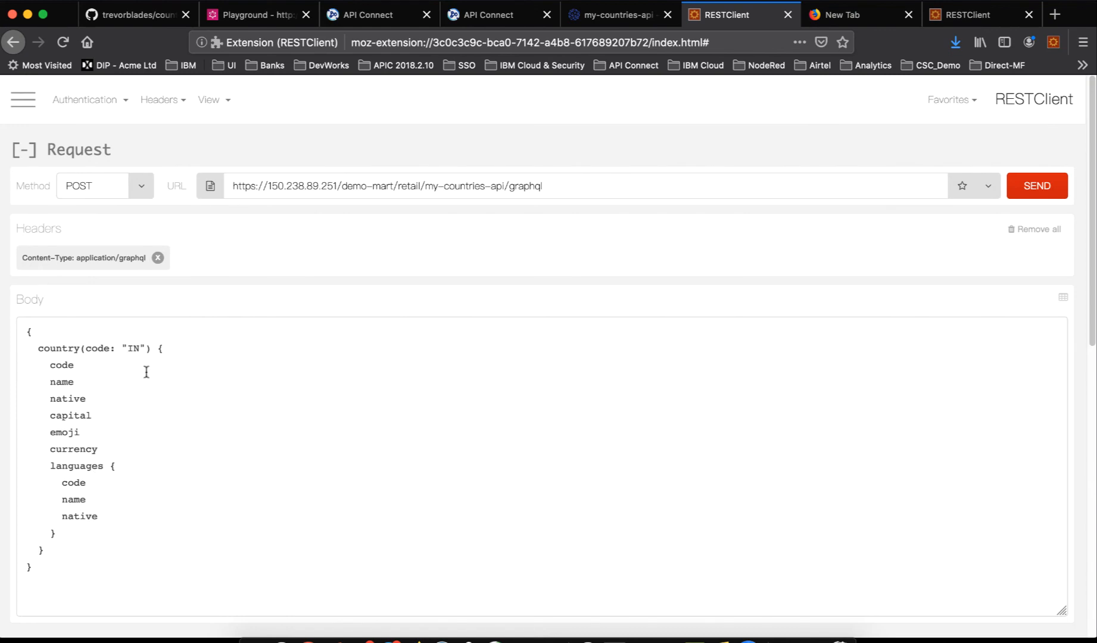
left_click(1035, 187)
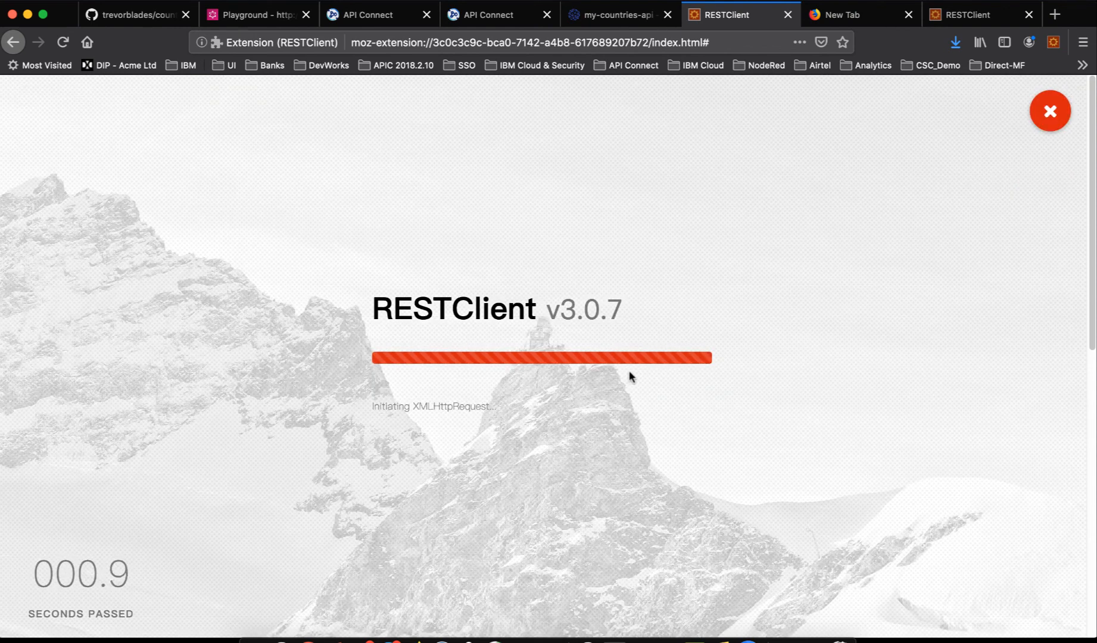
Examine the formatted preview of the country response, then return to the my-countries-api page in the Developer Portal
scroll(579, 473, "down", 5)
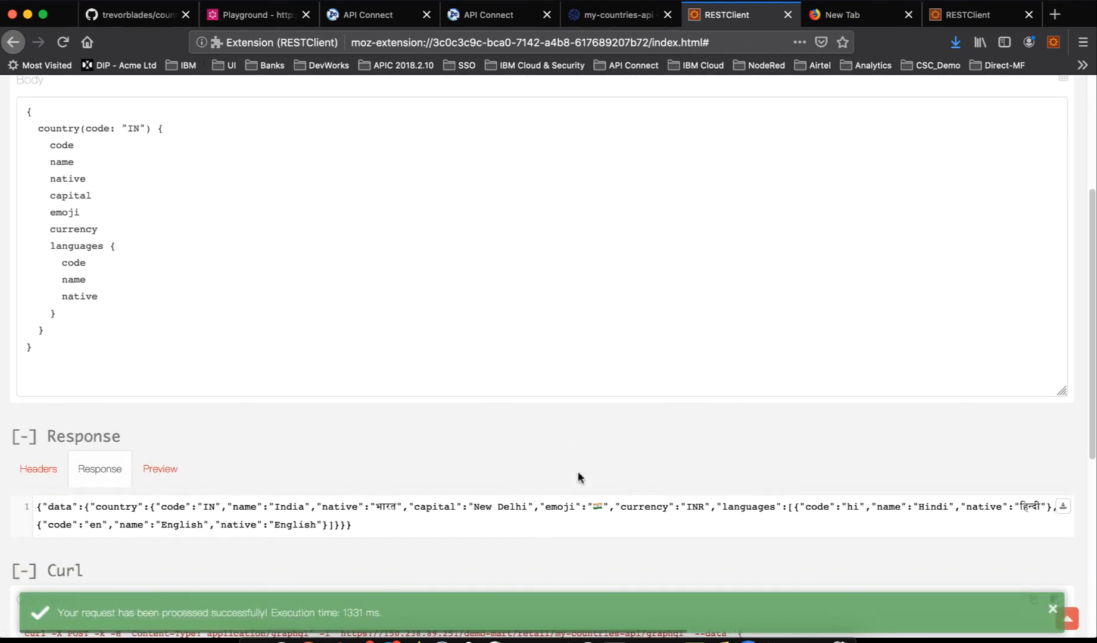
left_click(175, 476)
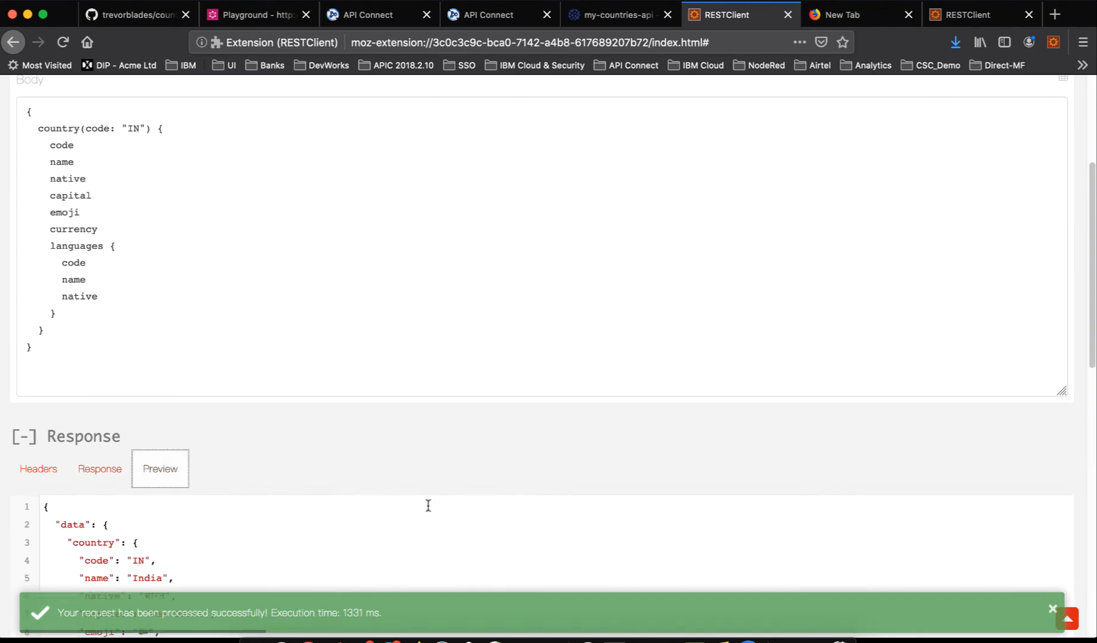
scroll(429, 507, "down", 7)
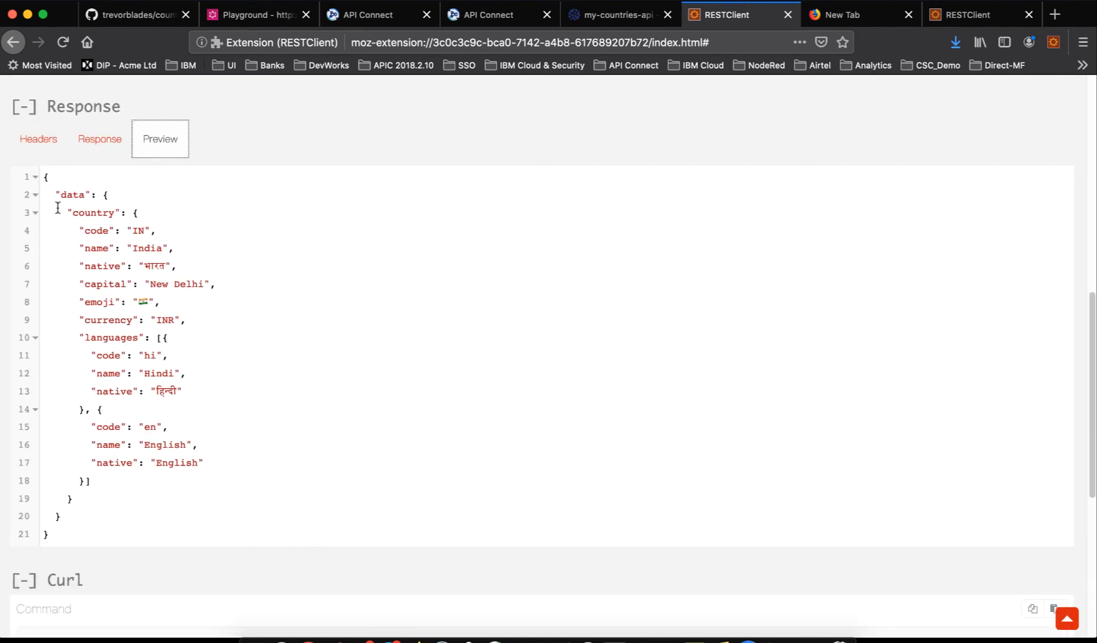
left_click_drag(45, 177, 189, 531)
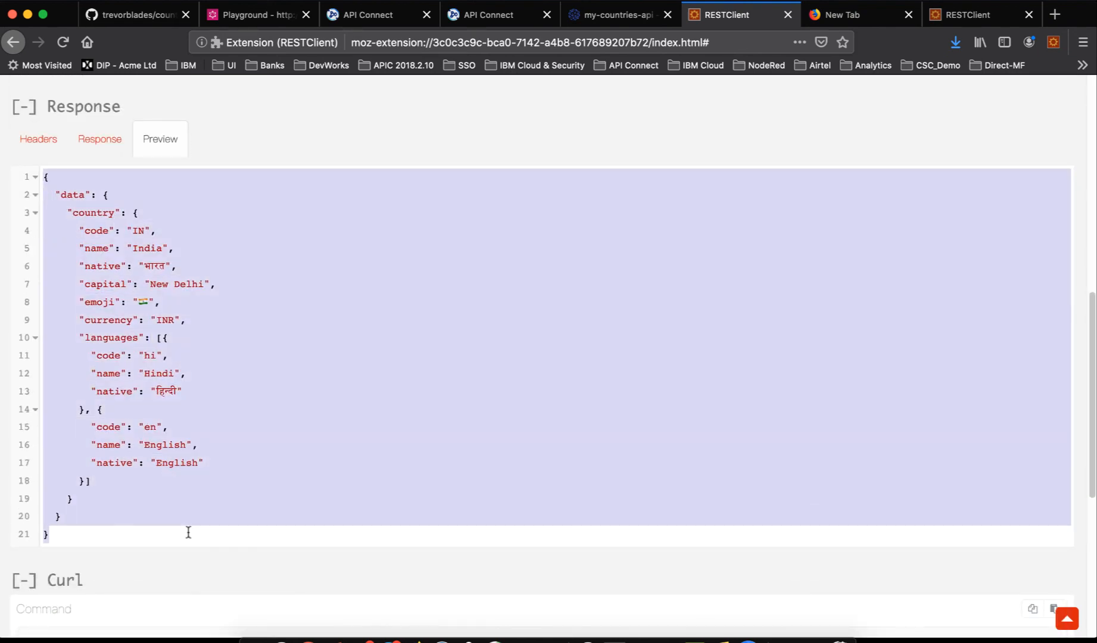
scroll(362, 438, "up", 7)
left_click(595, 19)
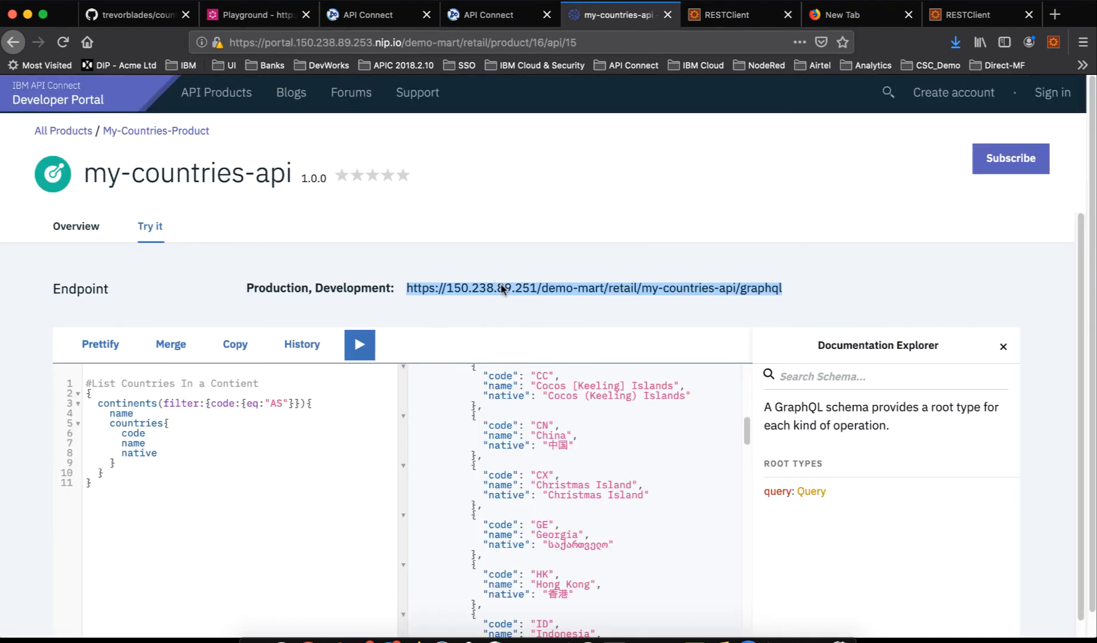
left_click(517, 304)
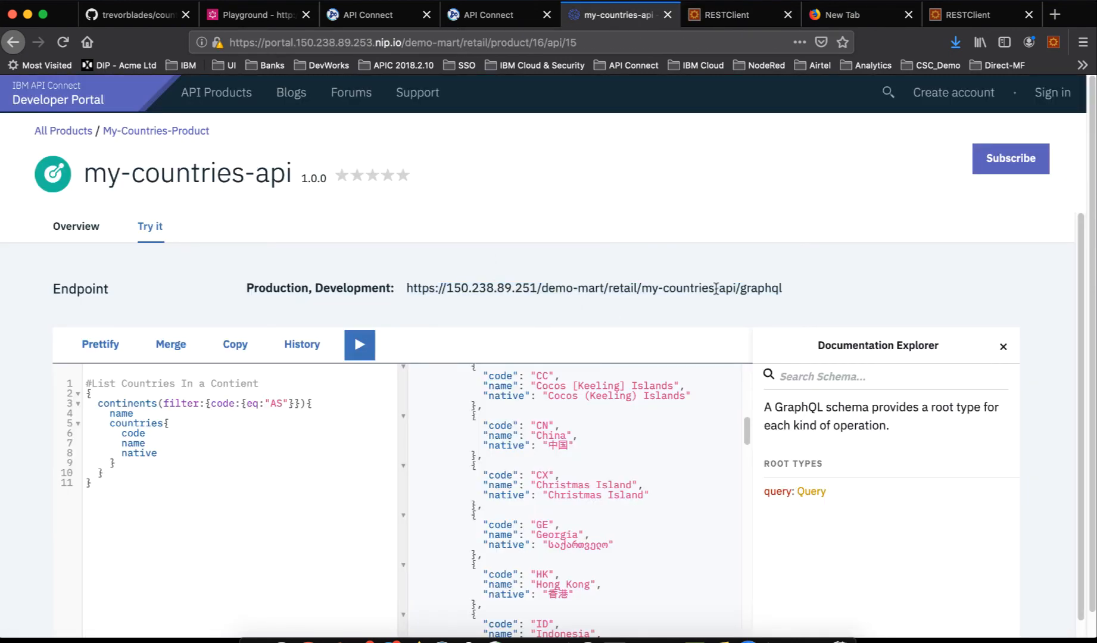